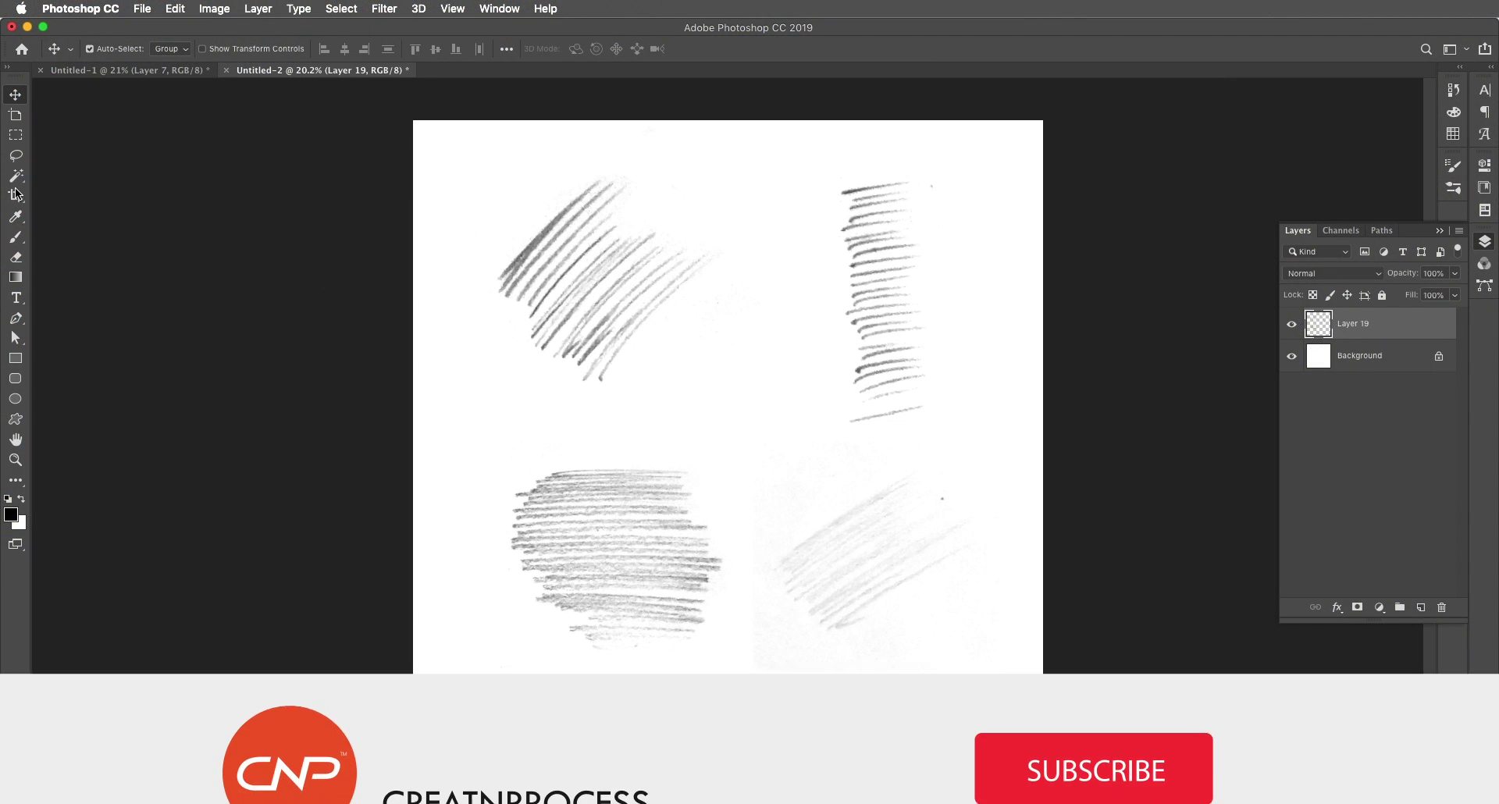
- Marquee-select the upper-left diagonal hatching, define it as a brush preset named Pattern Brush1, and clear the selection
mouse_move(469, 145)
mouse_down()
mouse_move(569, 268)
mouse_move(747, 422)
mouse_up()
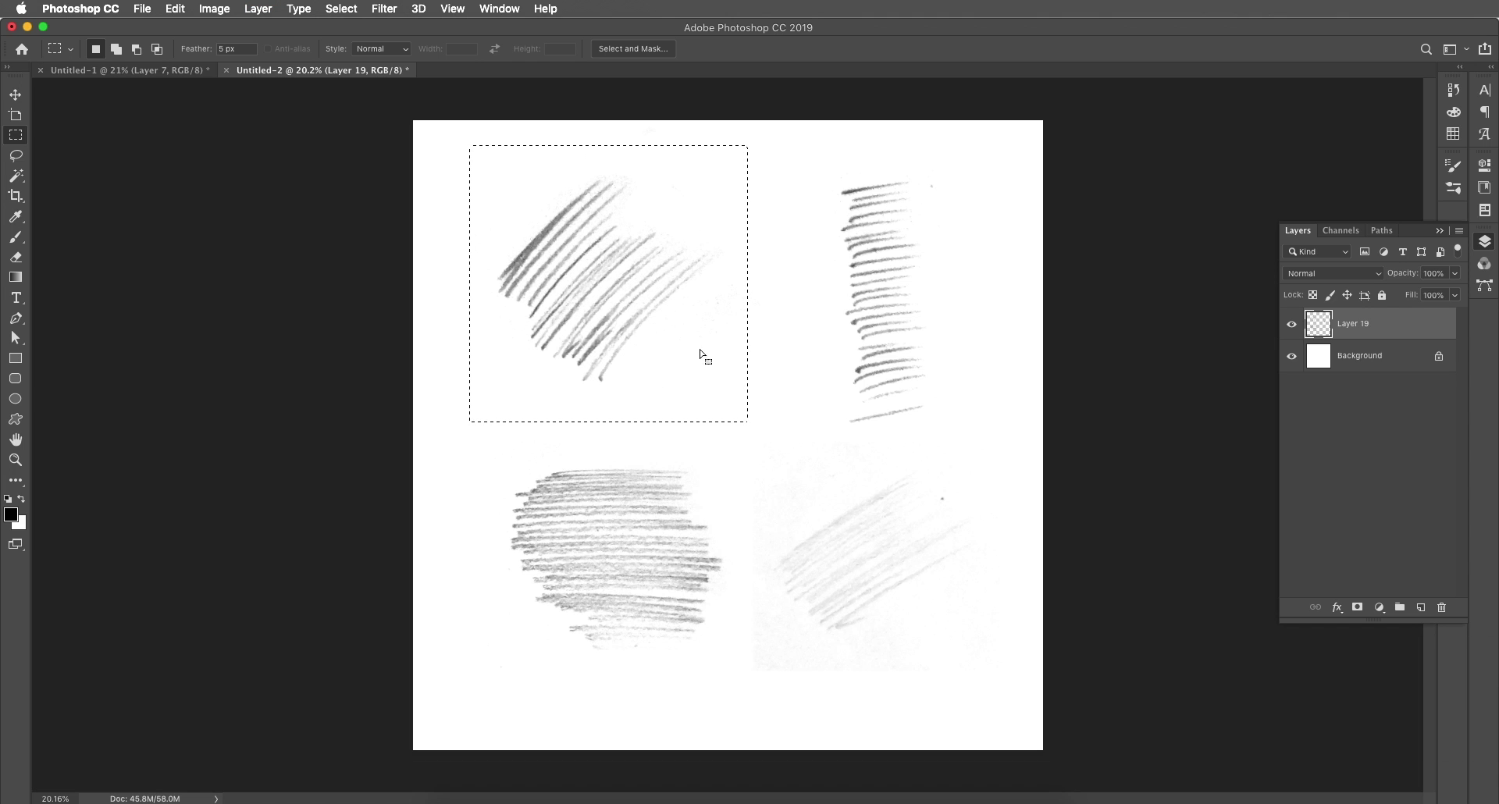
click(175, 9)
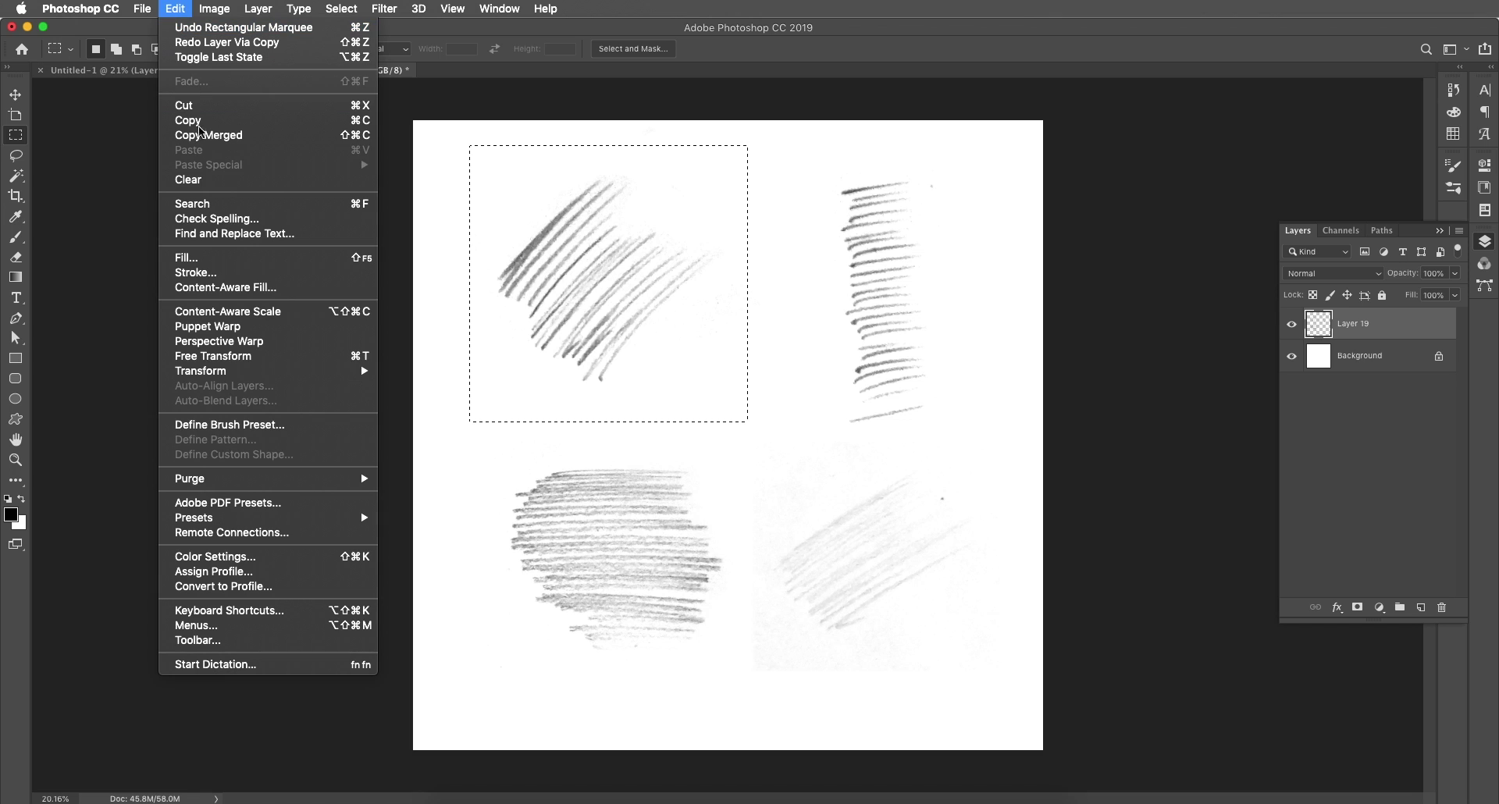
click(231, 428)
click(765, 189)
triple_click(764, 188)
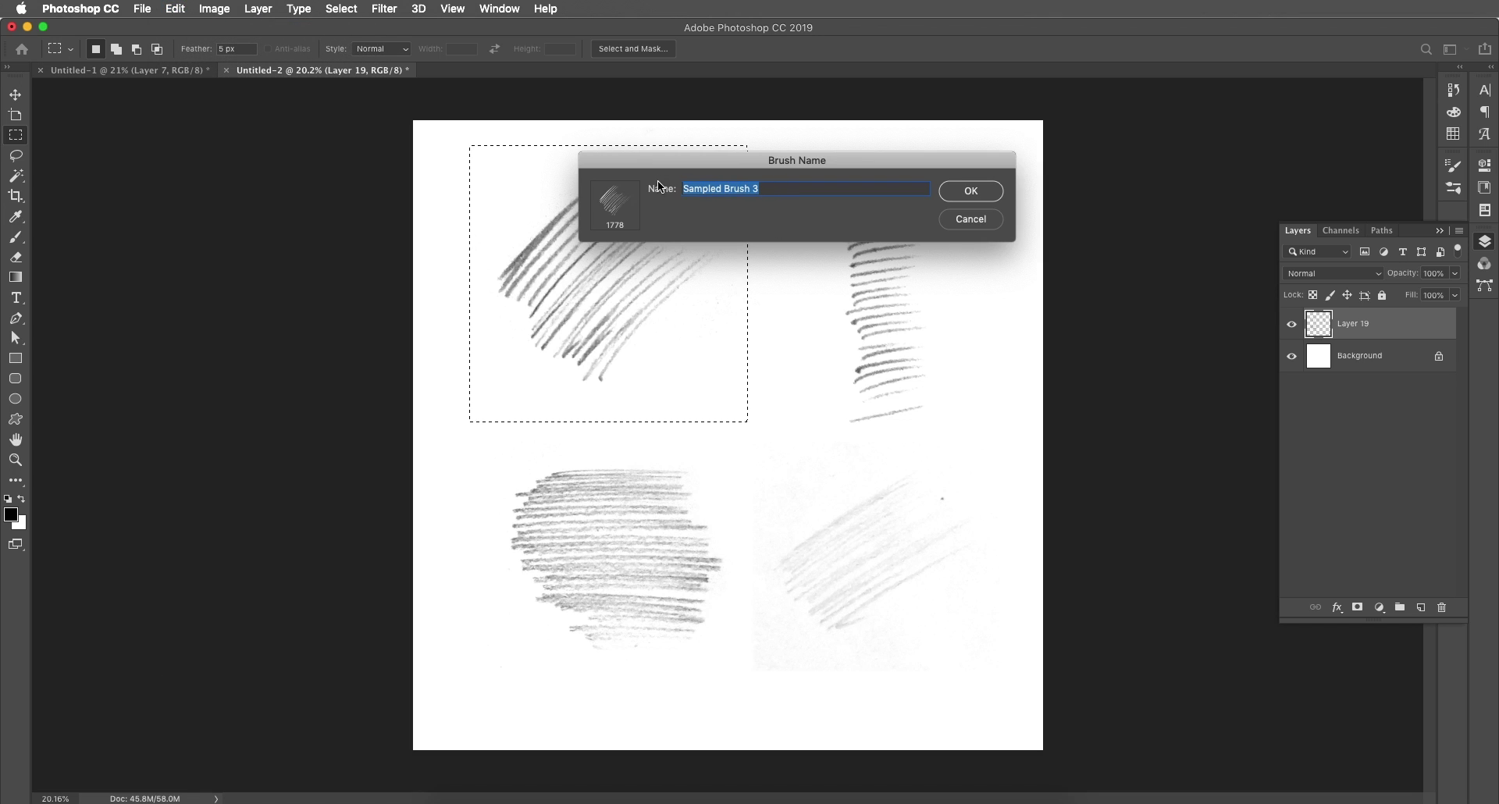
text(Pattern Brush)
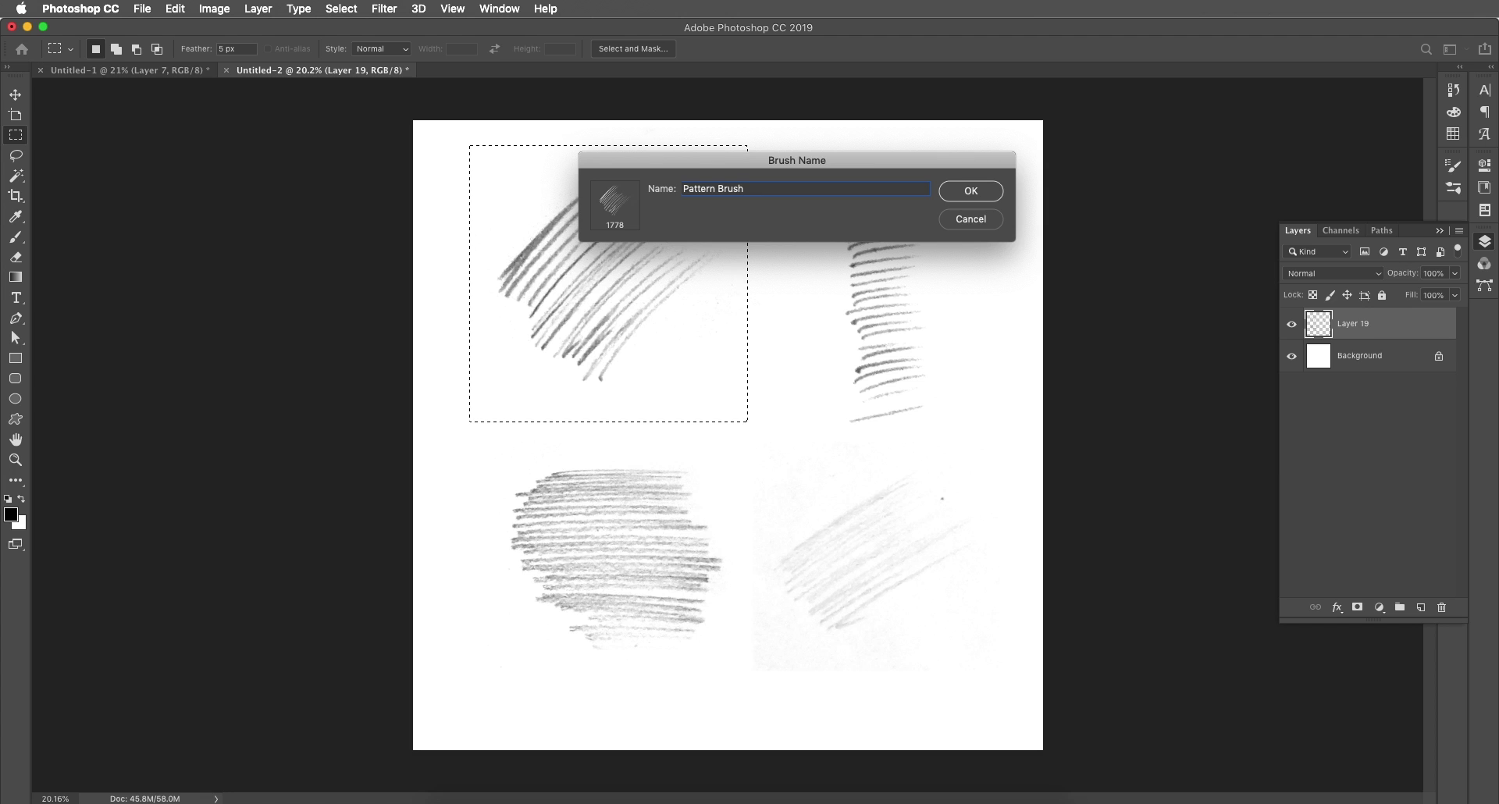
text(1)
click(971, 192)
key(b)
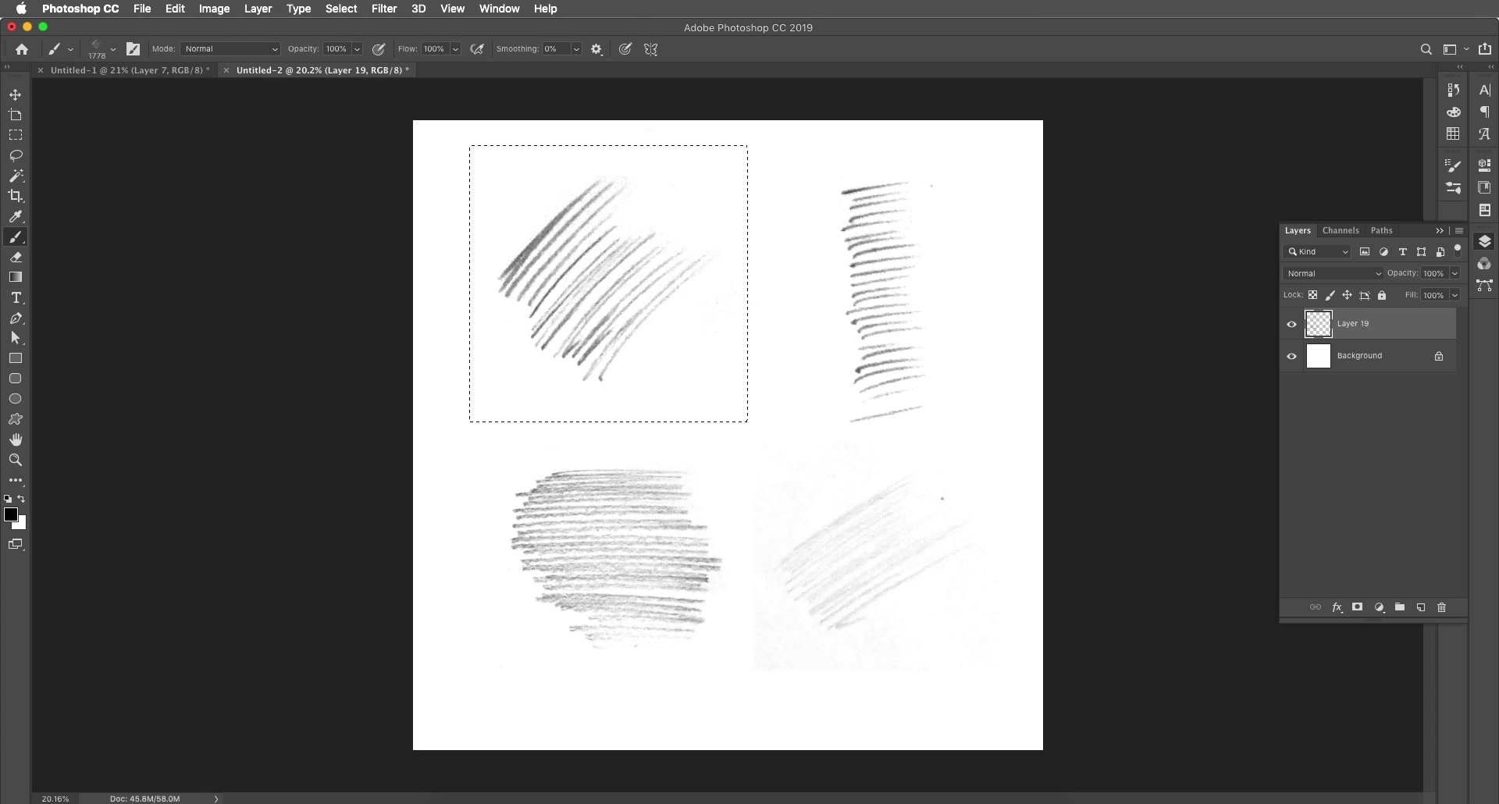
key(ctrl+d)
- Try the SKetch lines and Light lines presets from Pencil Brushes, stamp Light lines once over the lower-left hatching, and undo the stamp
click(116, 53)
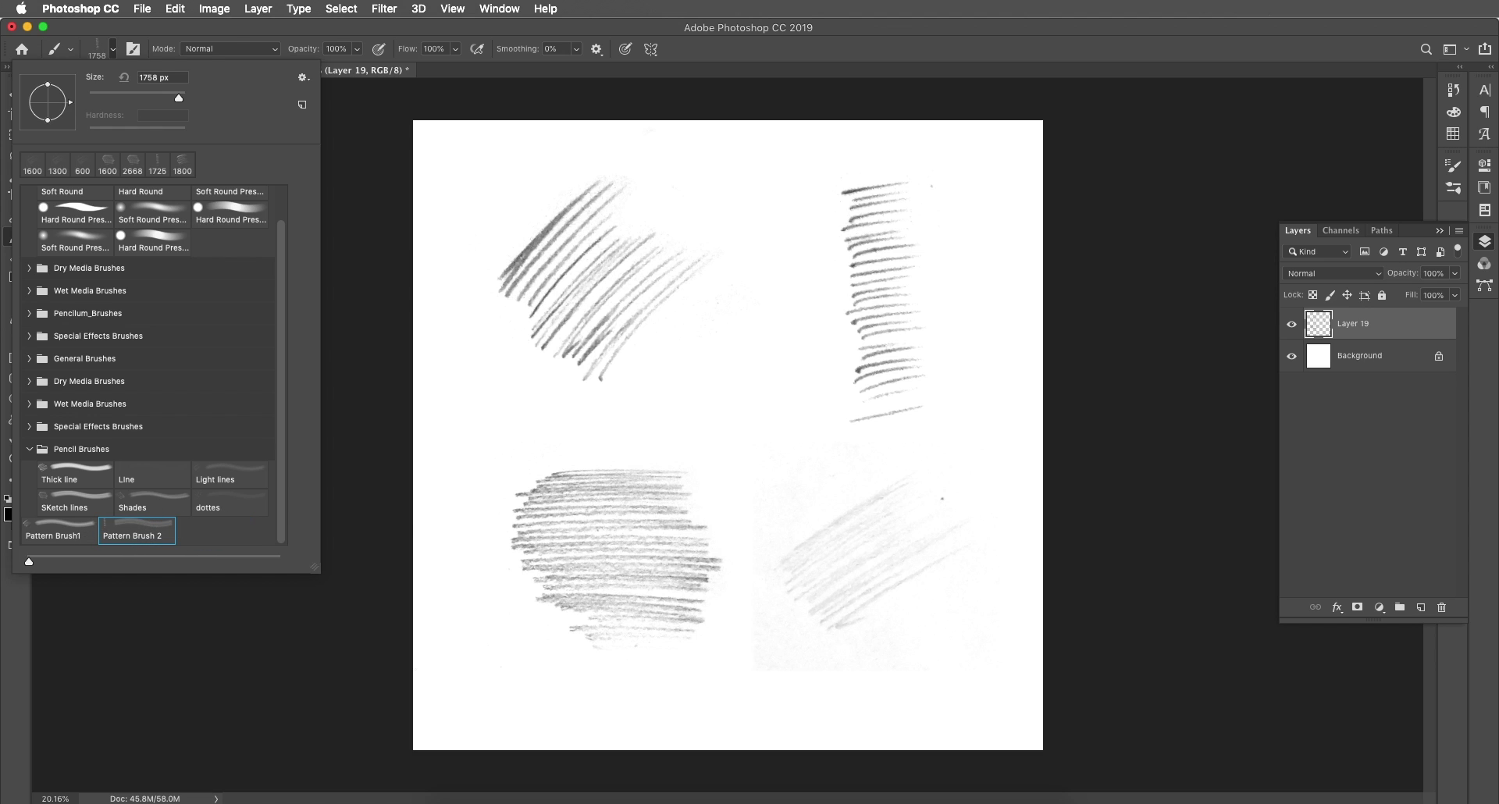
click(67, 498)
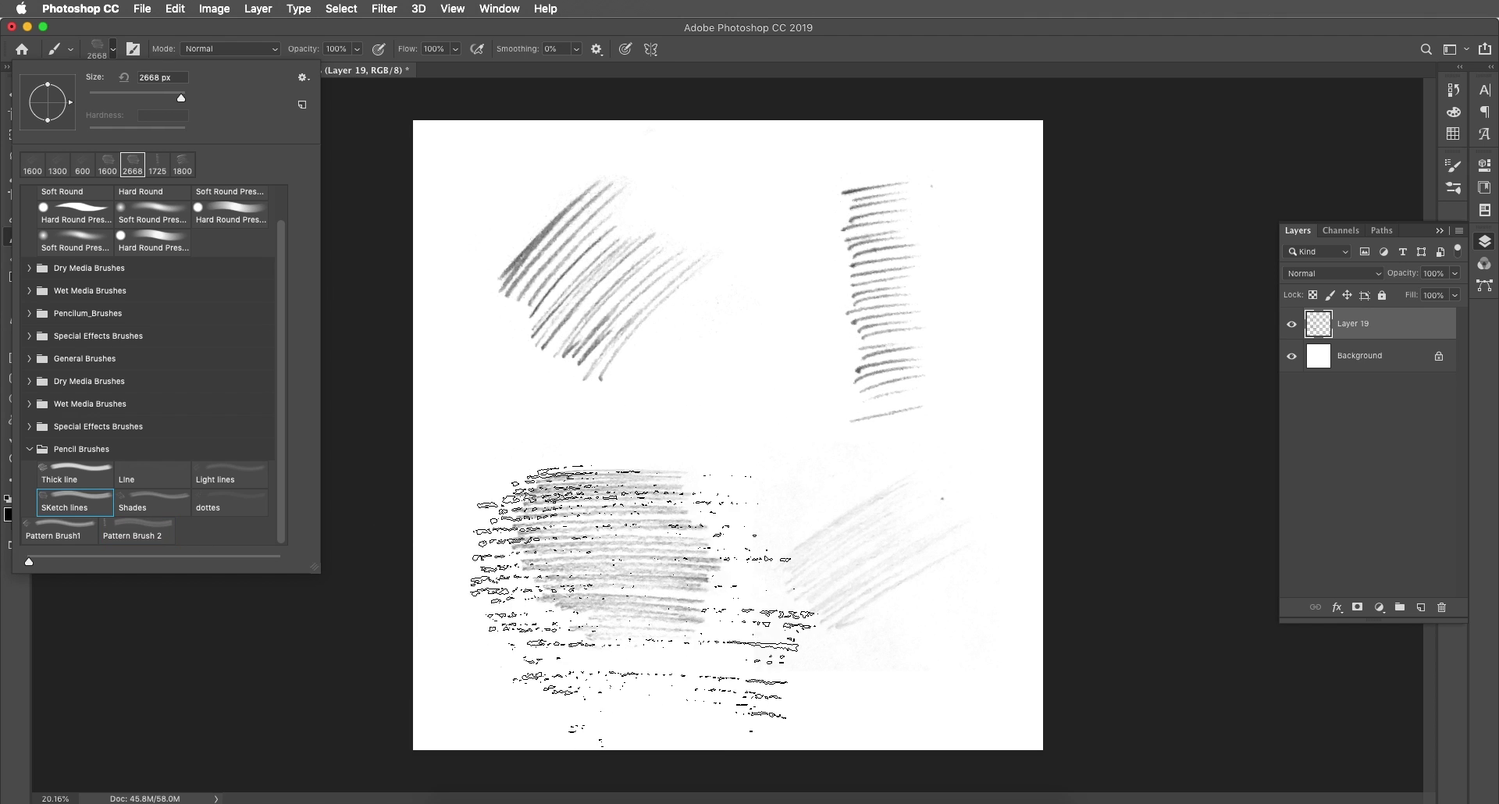
click(233, 473)
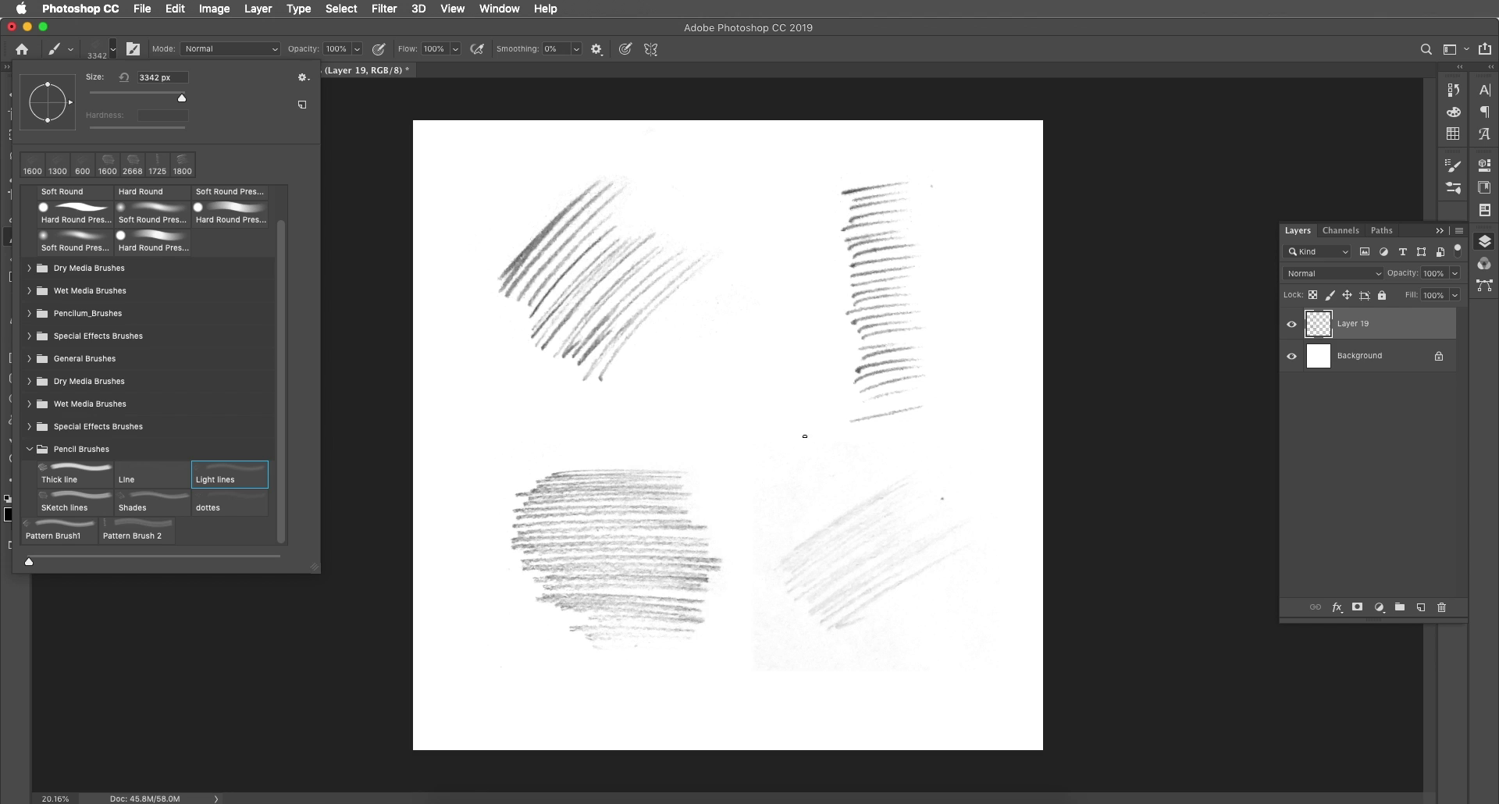
click(650, 477)
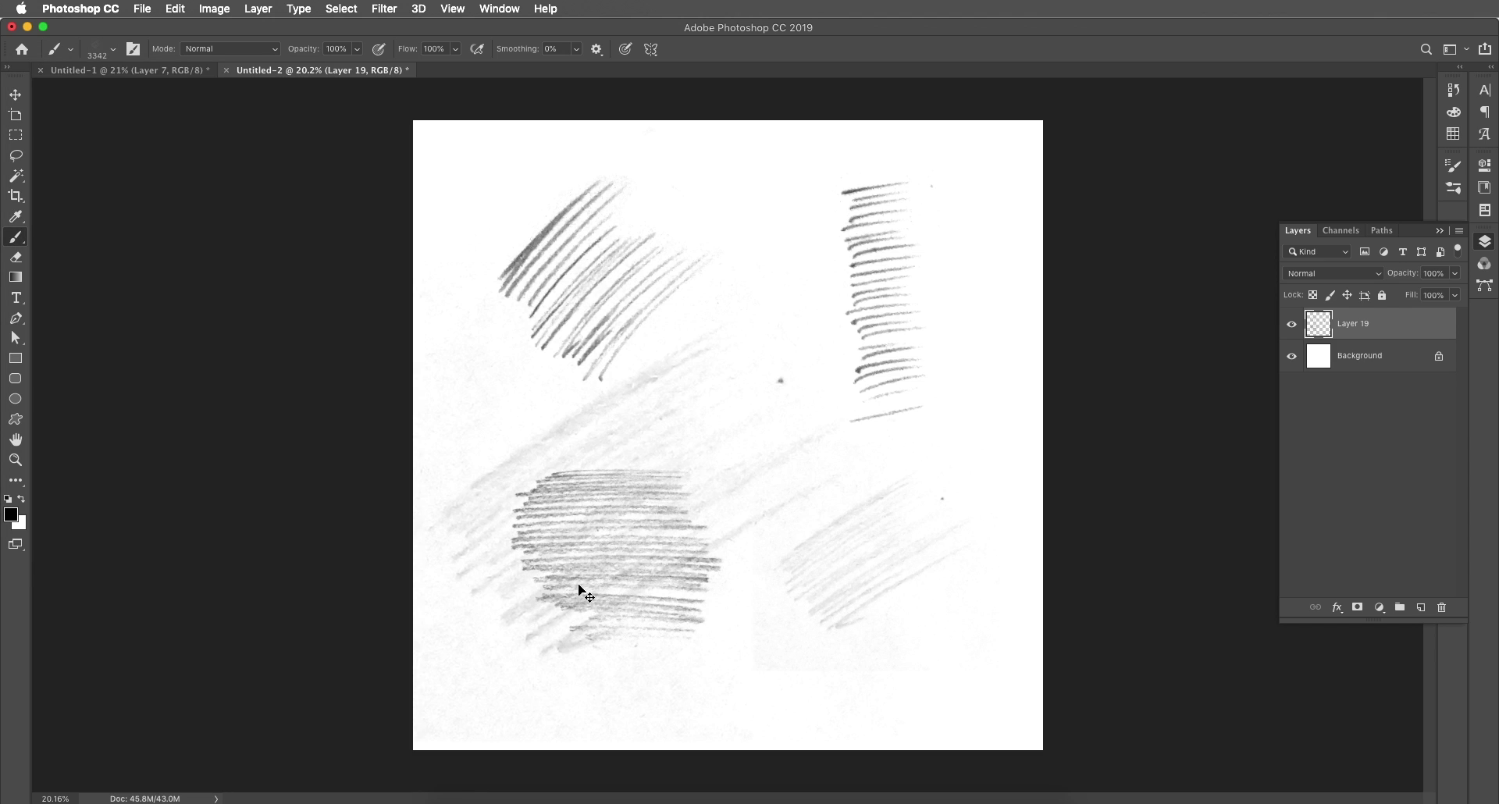
key(super+z)
- Hide Layer 19 with the hatching samples and add a new empty layer above it
key(v)
click(1291, 323)
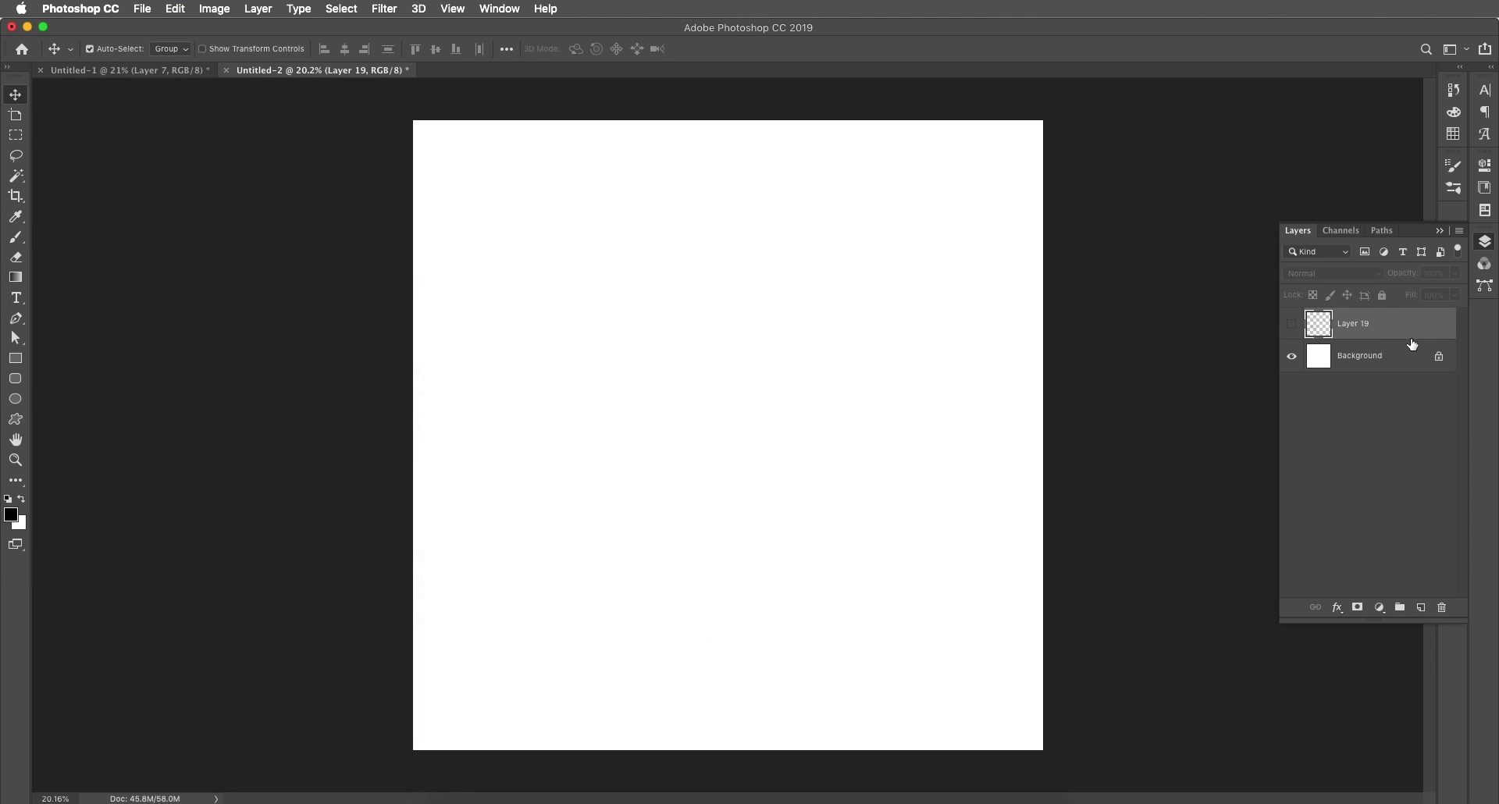
click(1420, 609)
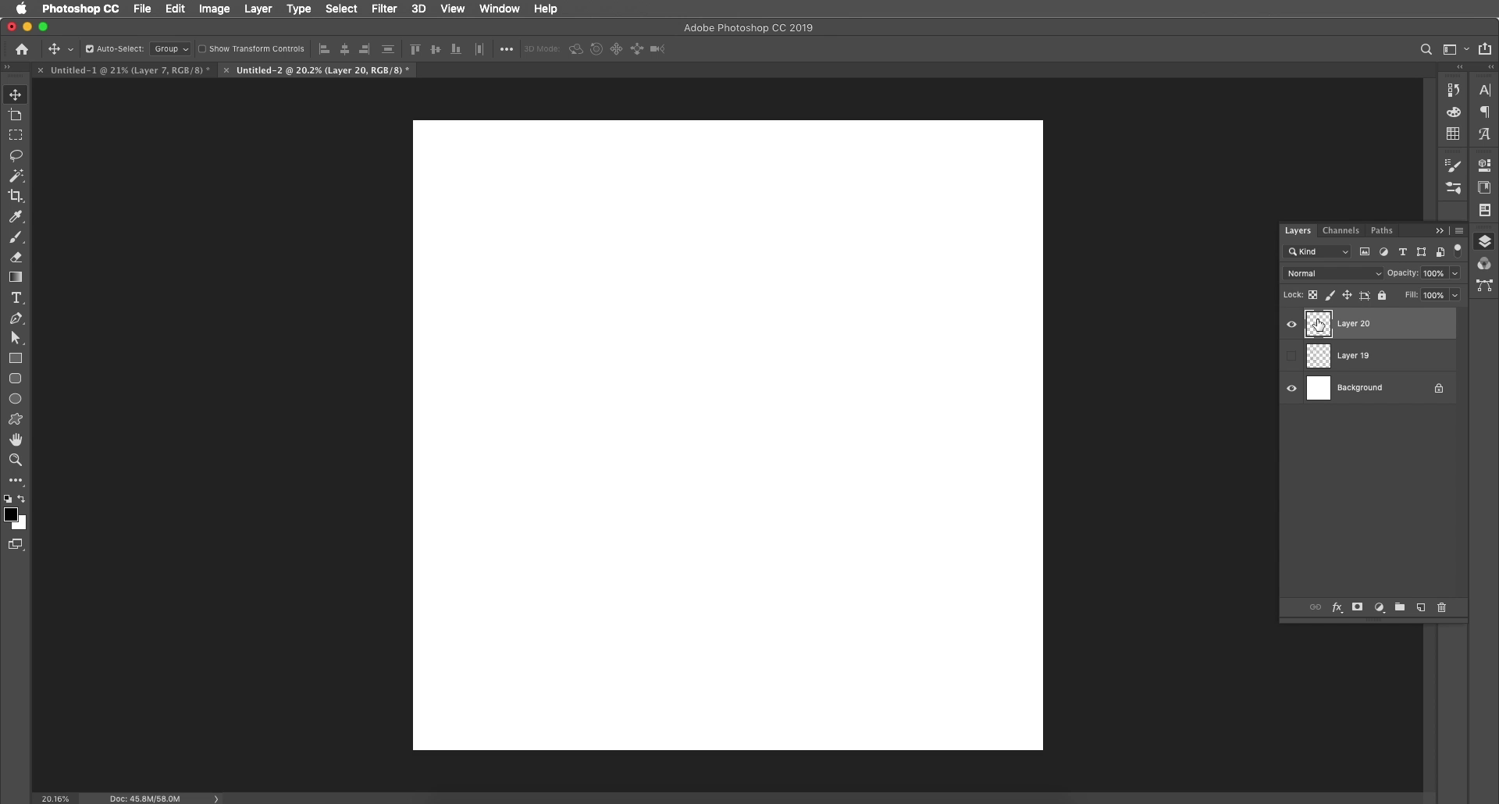
- Choose the Pattern Brush1 preset for the Brush tool and set its size to 1000 px
click(15, 237)
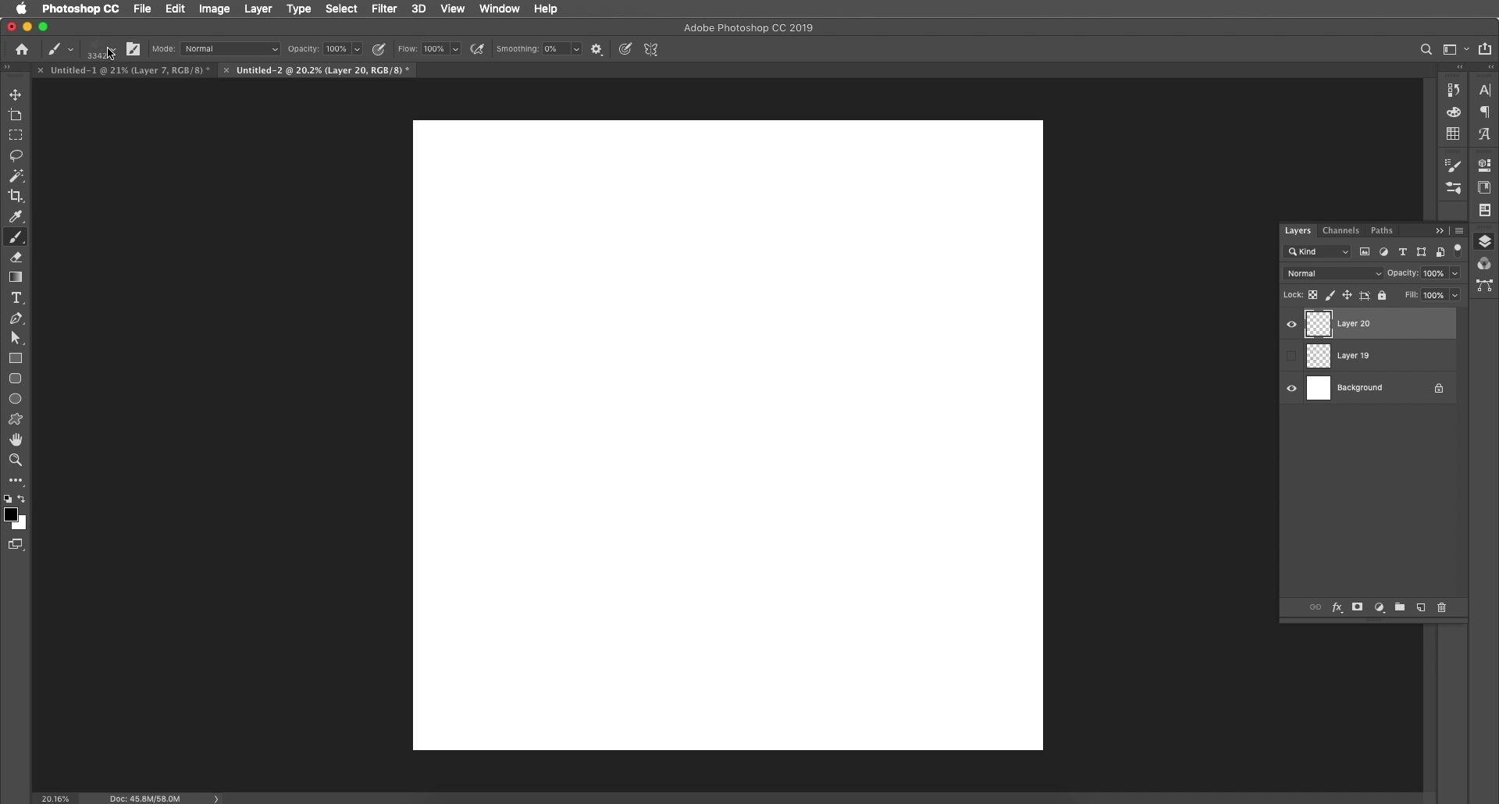
click(111, 51)
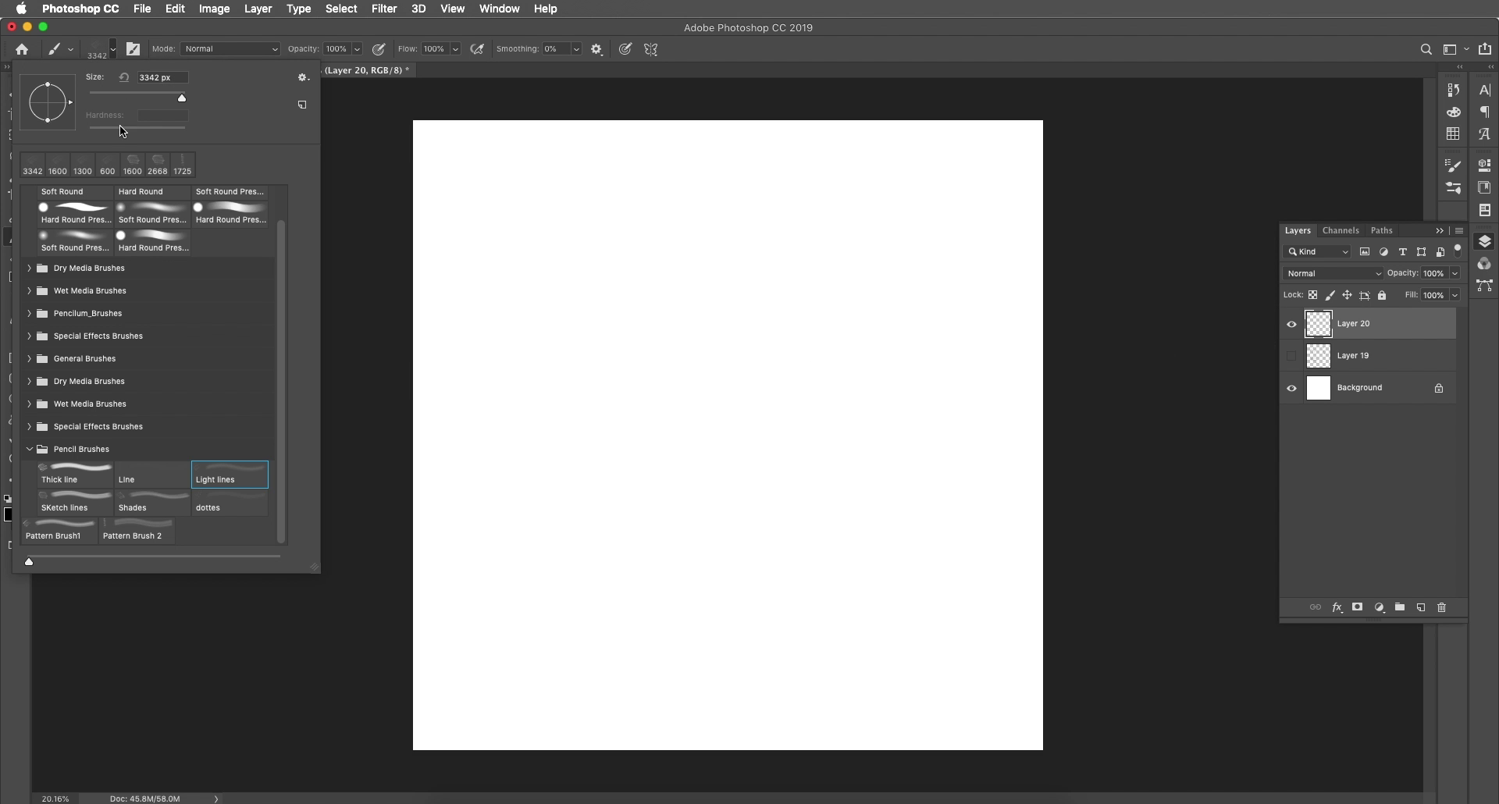
click(130, 531)
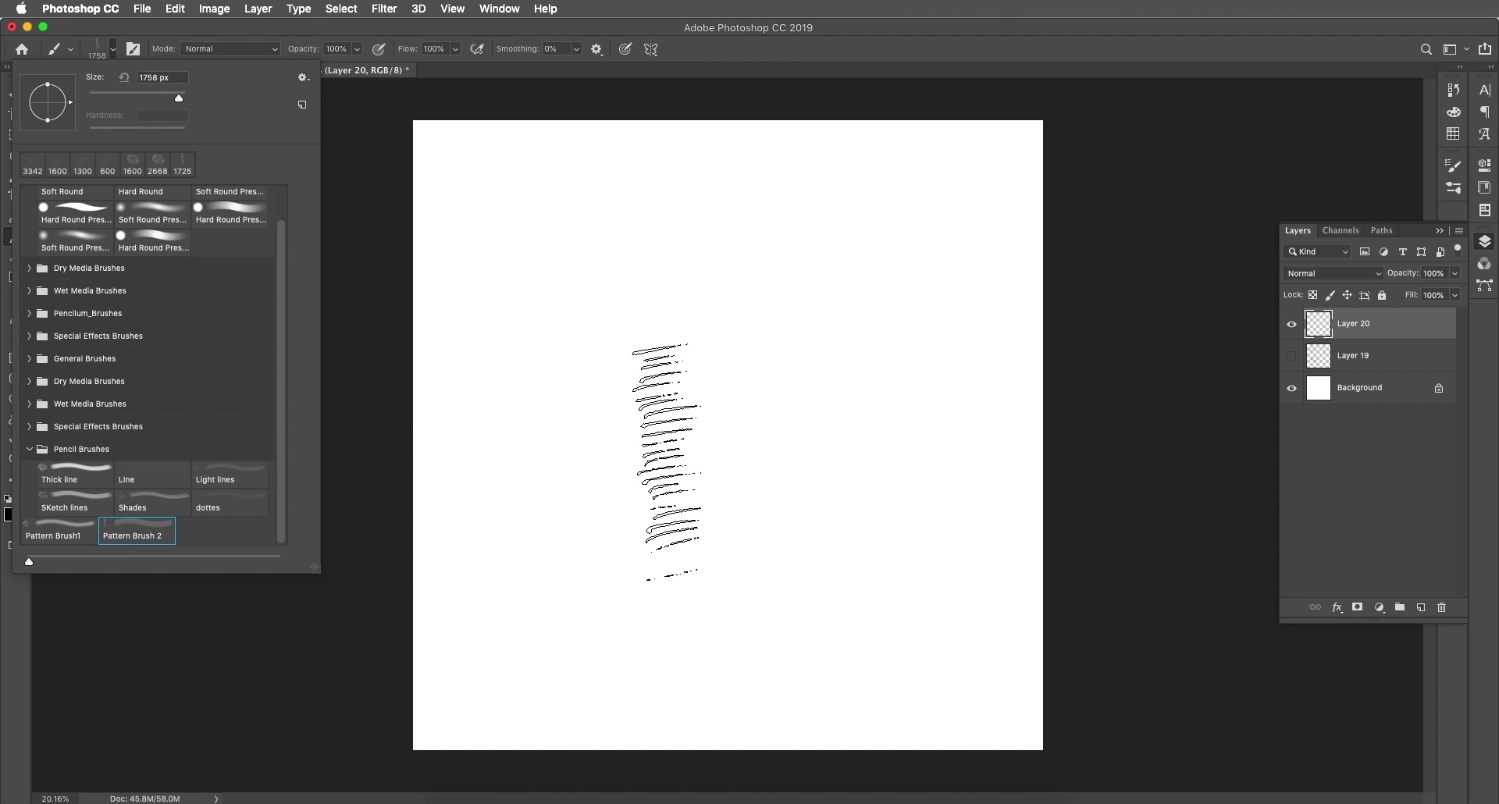
click(84, 542)
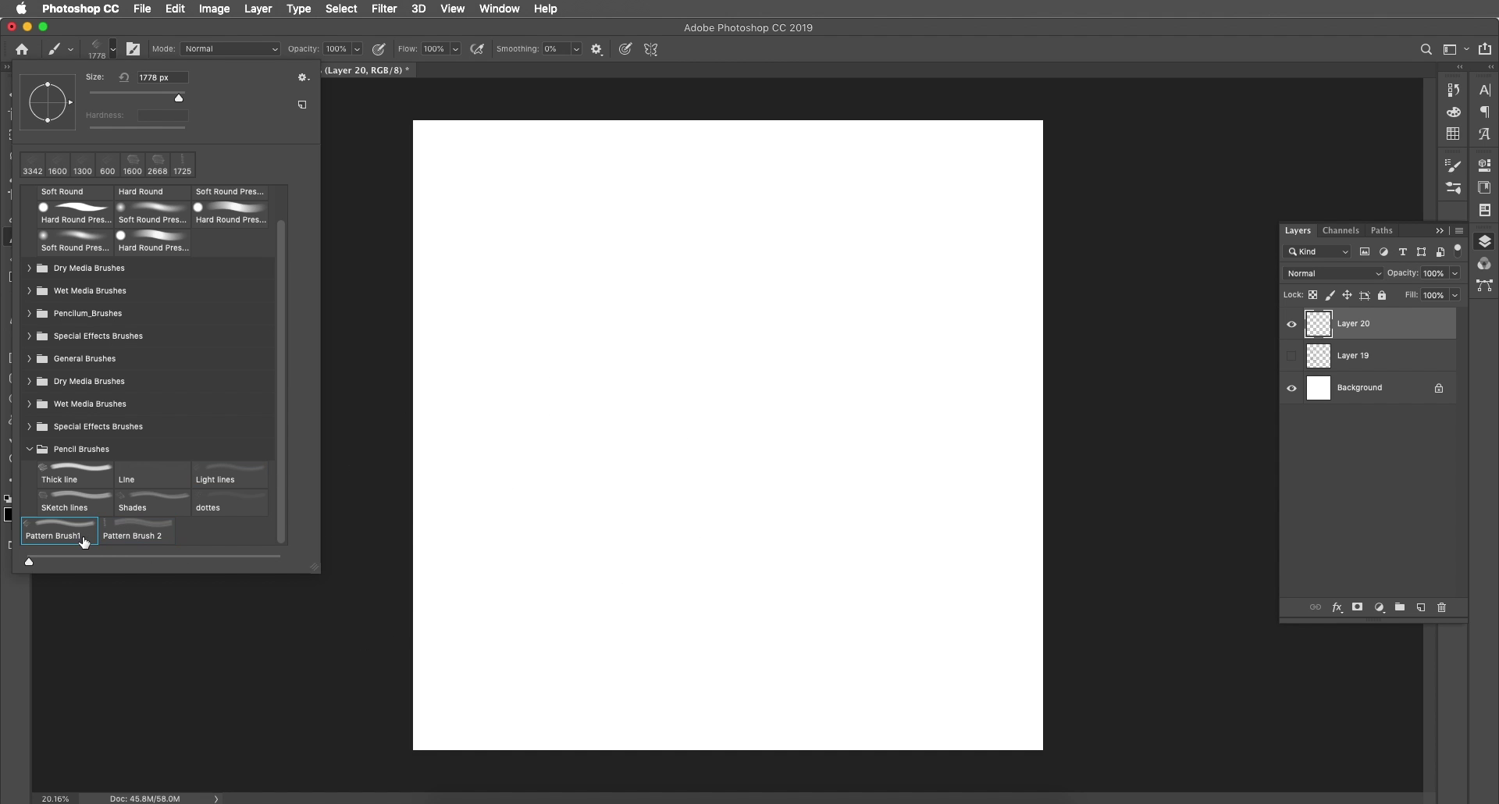
click(113, 49)
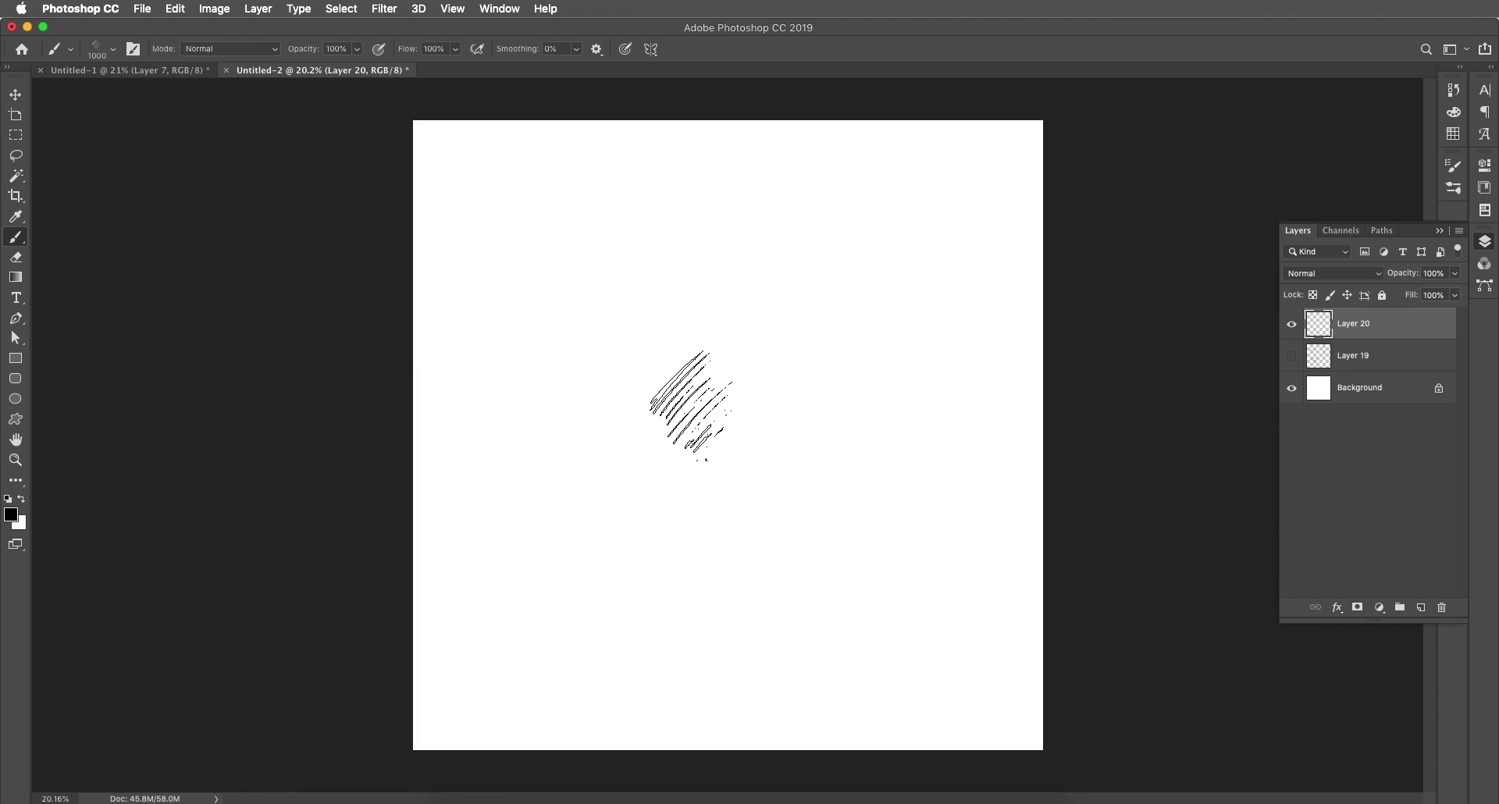
- Enable Shape Dynamics in the brush settings and set the size jitter to 40%
click(132, 49)
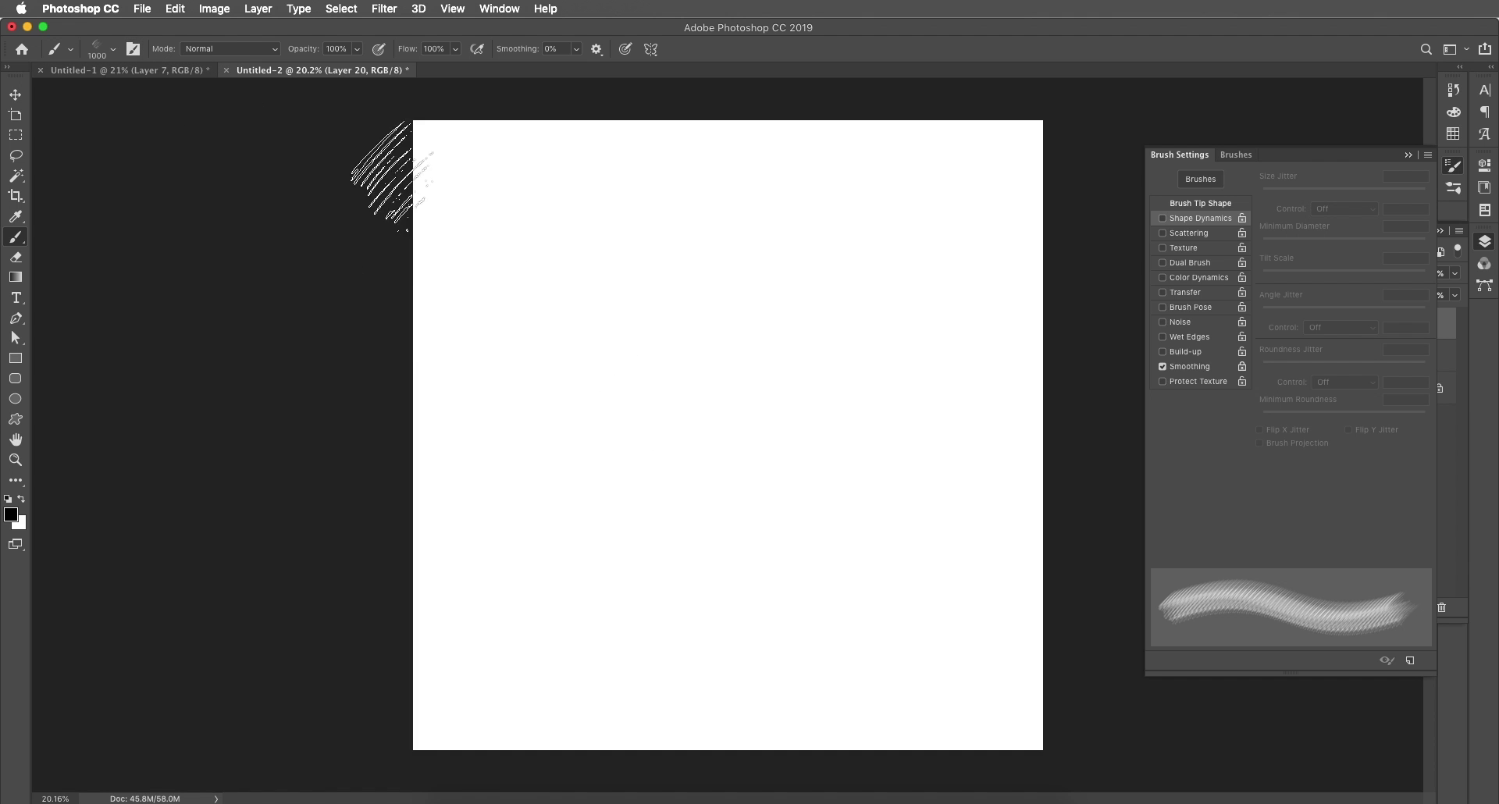
click(1192, 219)
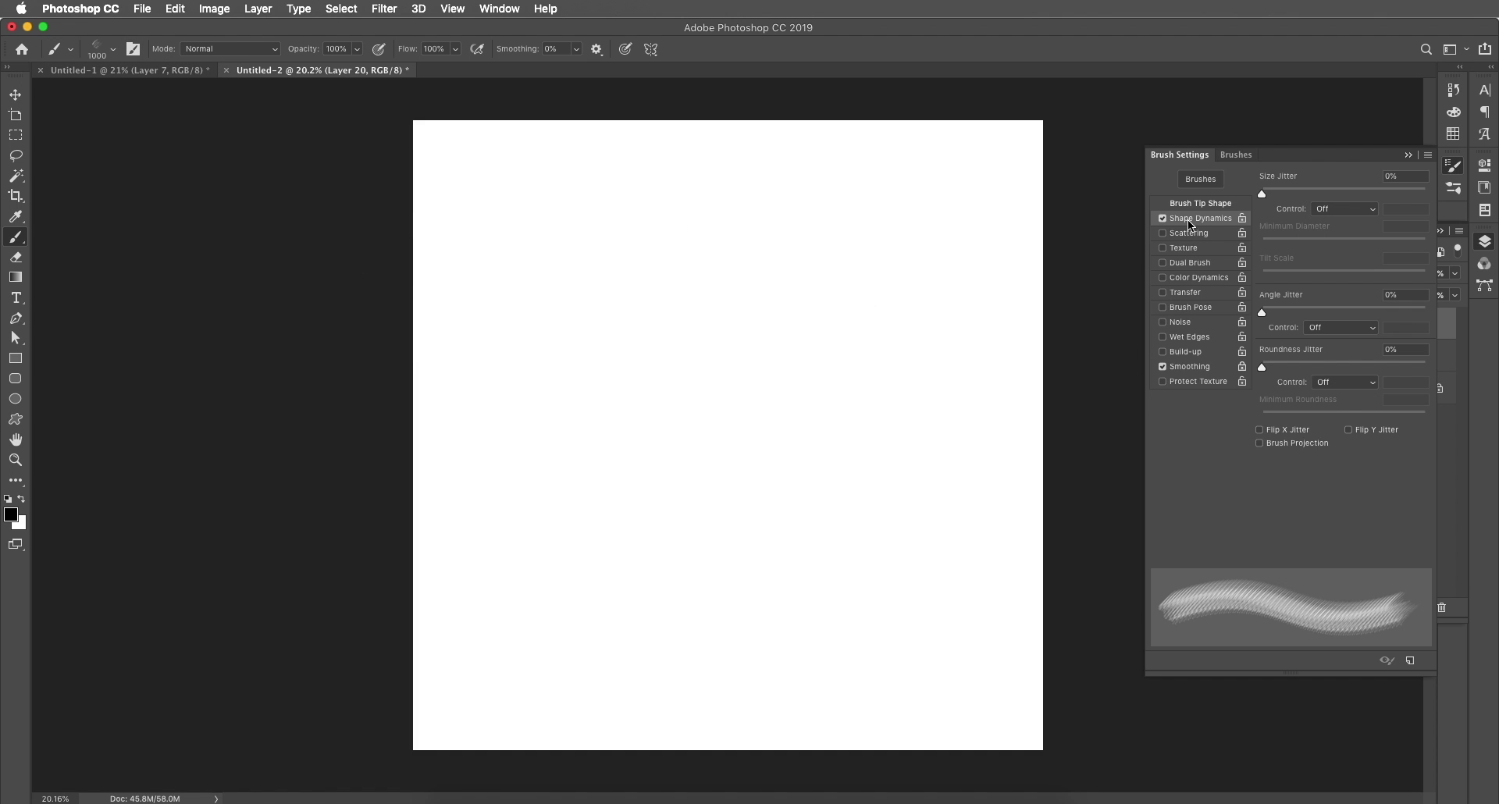
click(731, 353)
text(40)
key(Return)
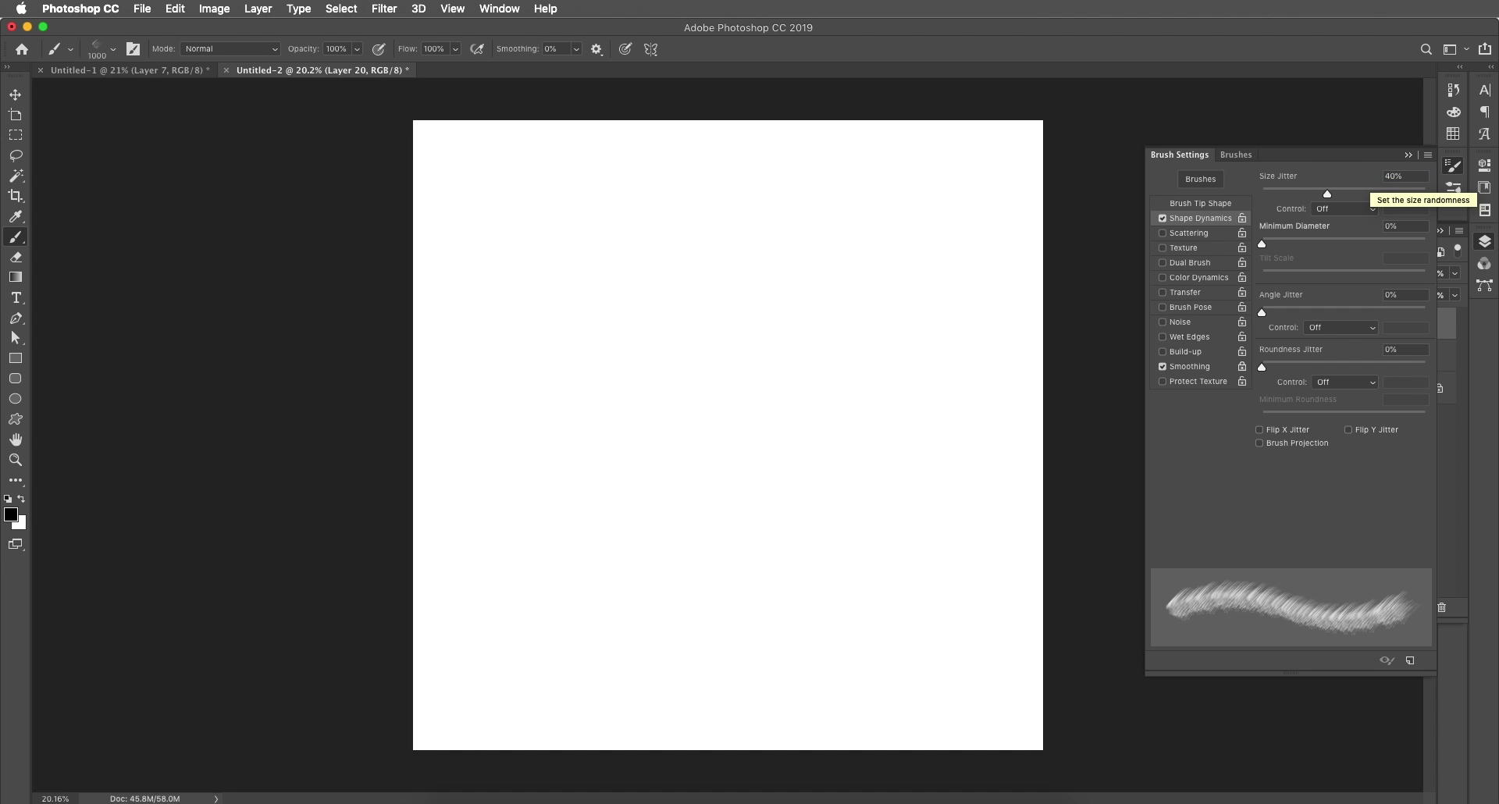
- Try a 10% angle jitter with a curved test stroke on the blank canvas, and undo the stroke
drag(1408, 293, 1356, 291)
text(10)
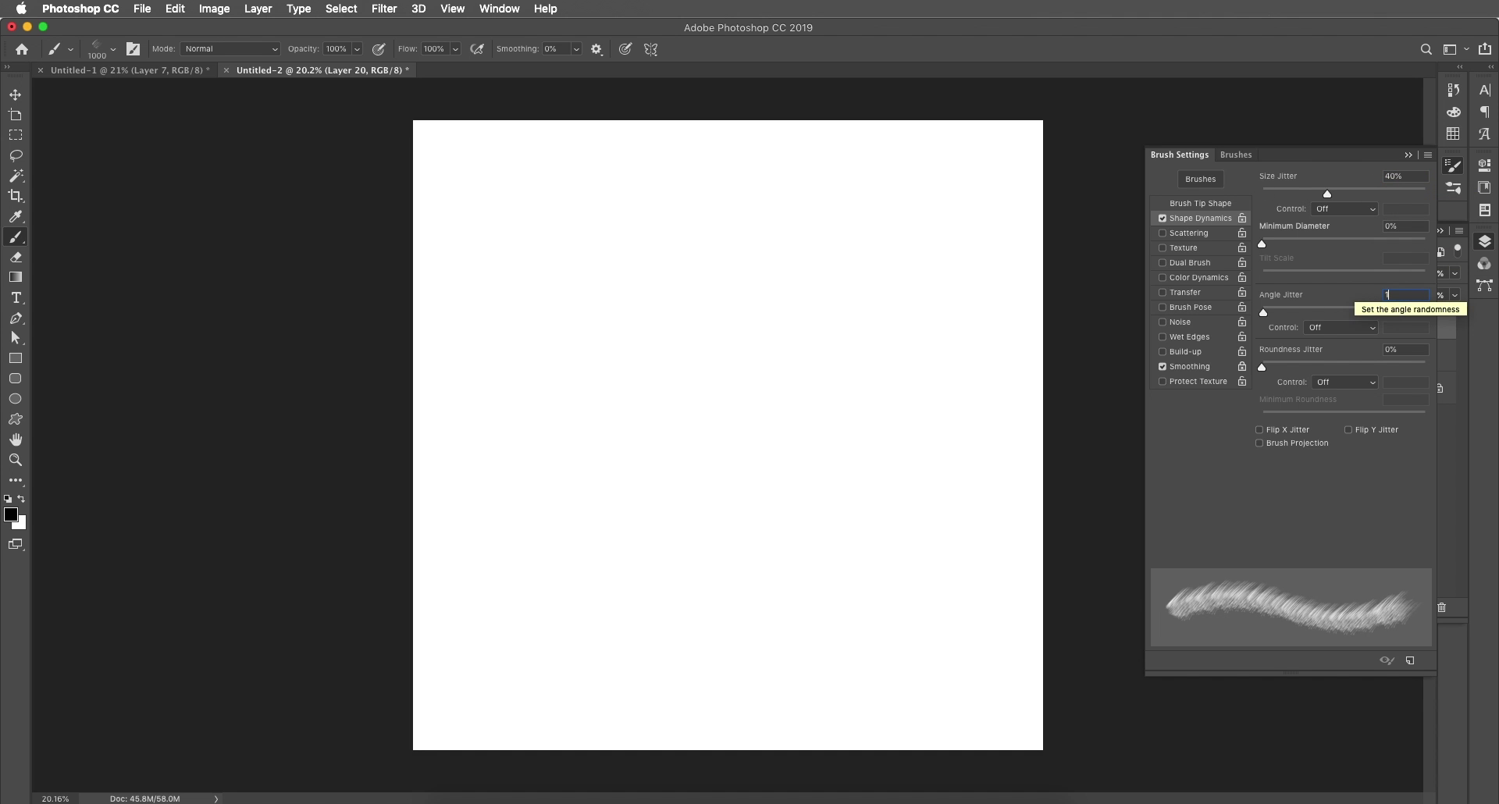
key(Return)
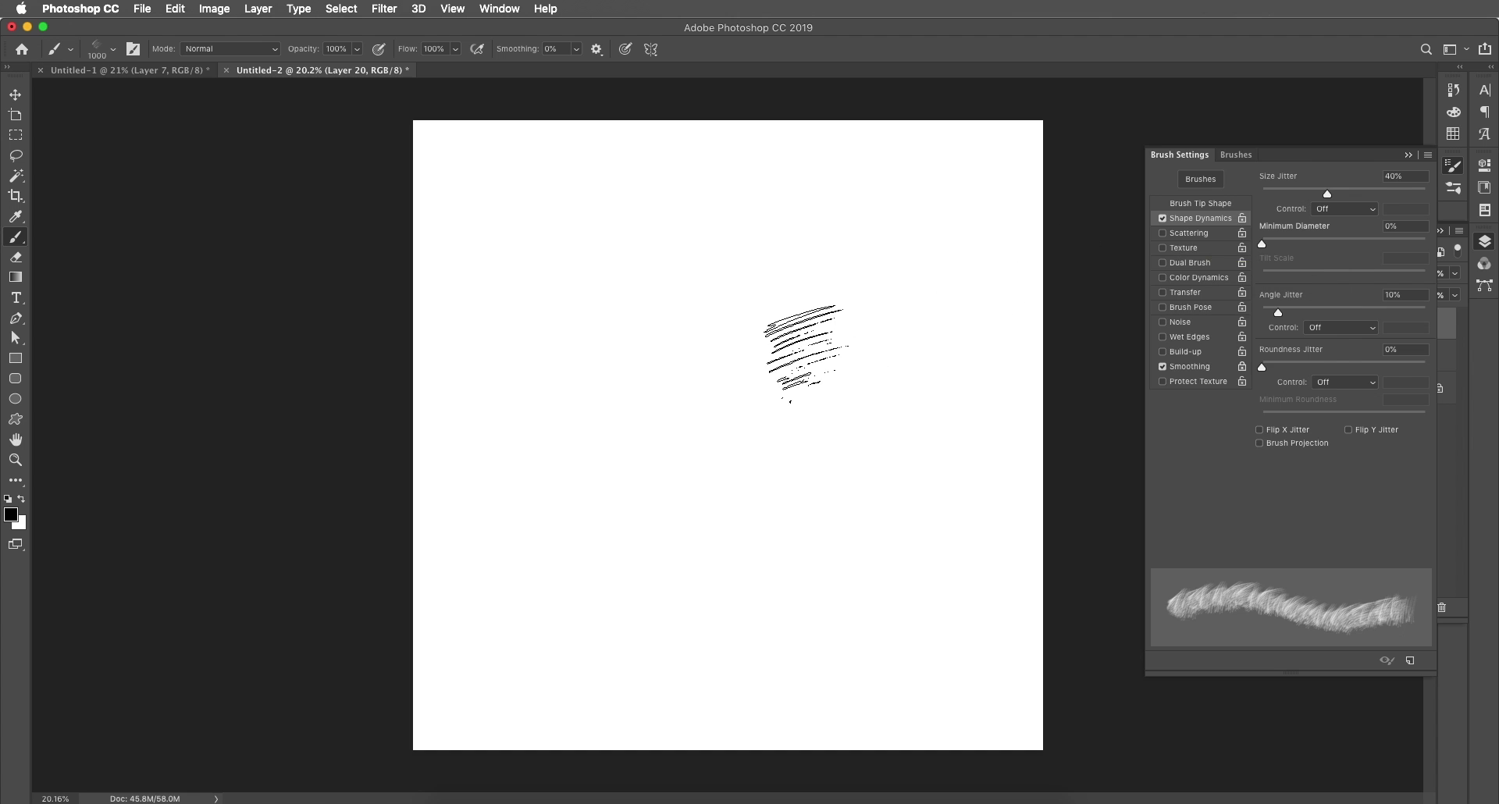
mouse_move(564, 341)
mouse_down()
mouse_move(742, 308)
mouse_move(718, 421)
mouse_up()
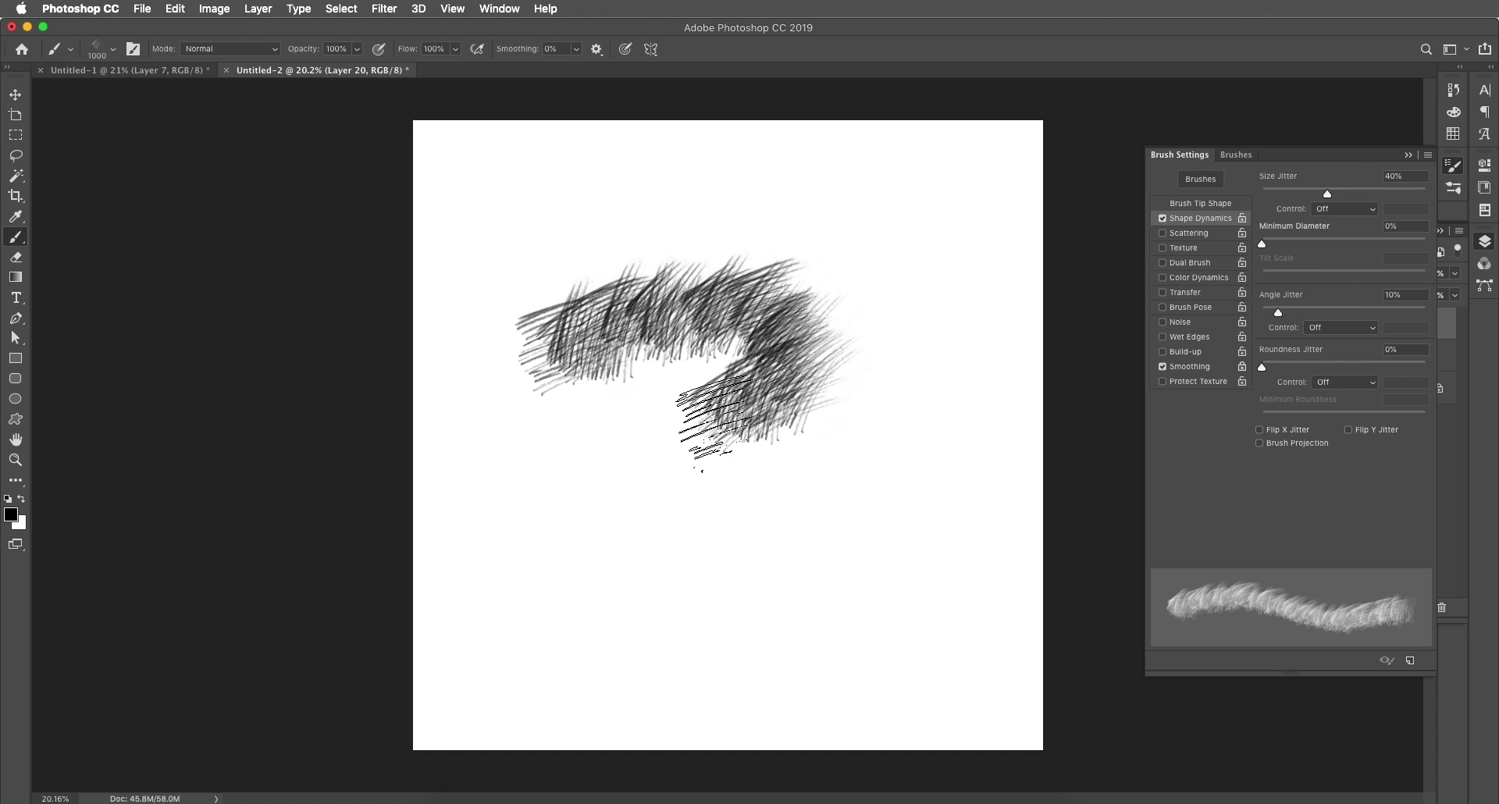
key(super+z)
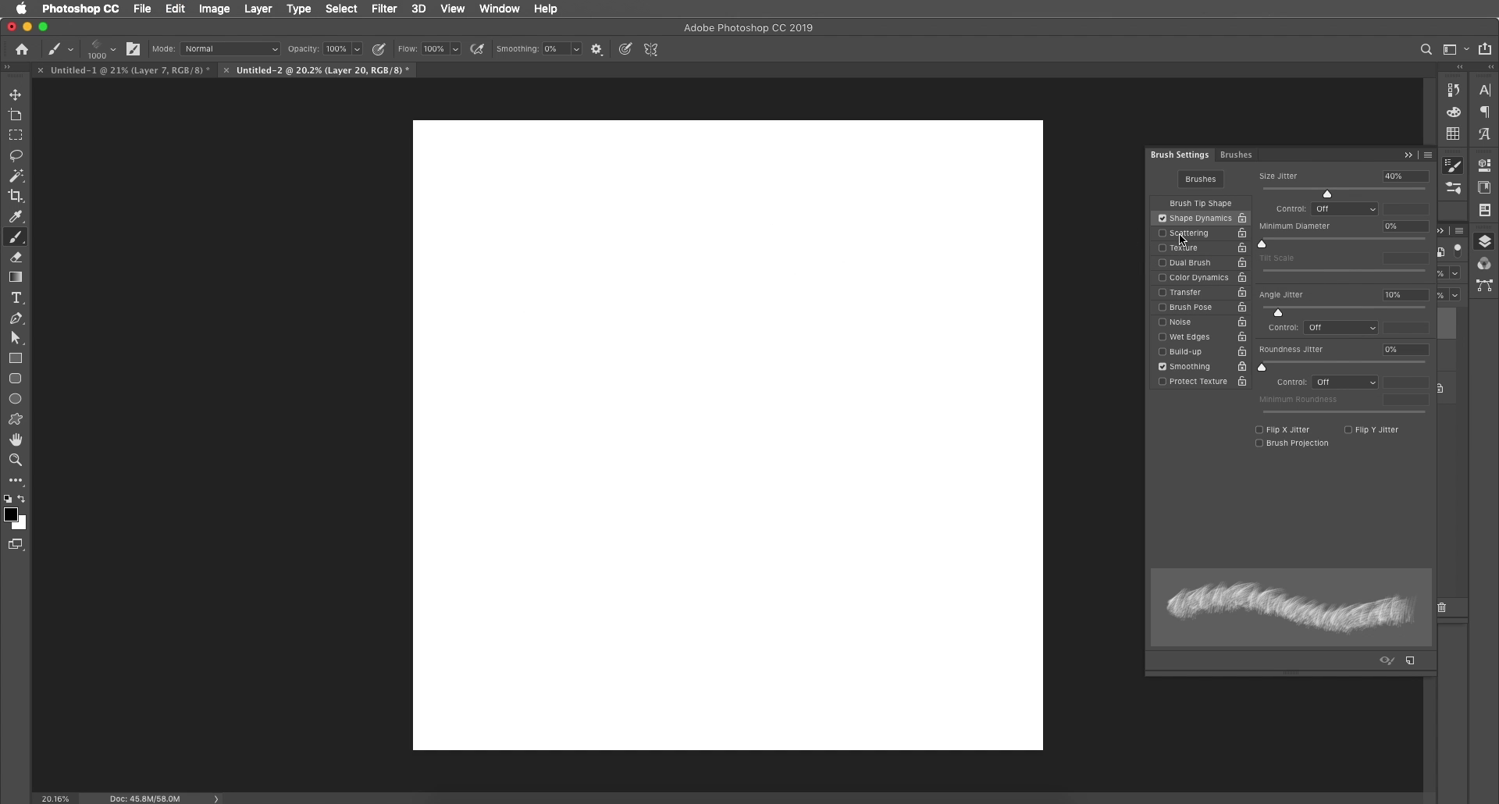
- Enable Scattering with scatter at 50%, paint a test stroke mid-canvas, and undo it
click(1183, 234)
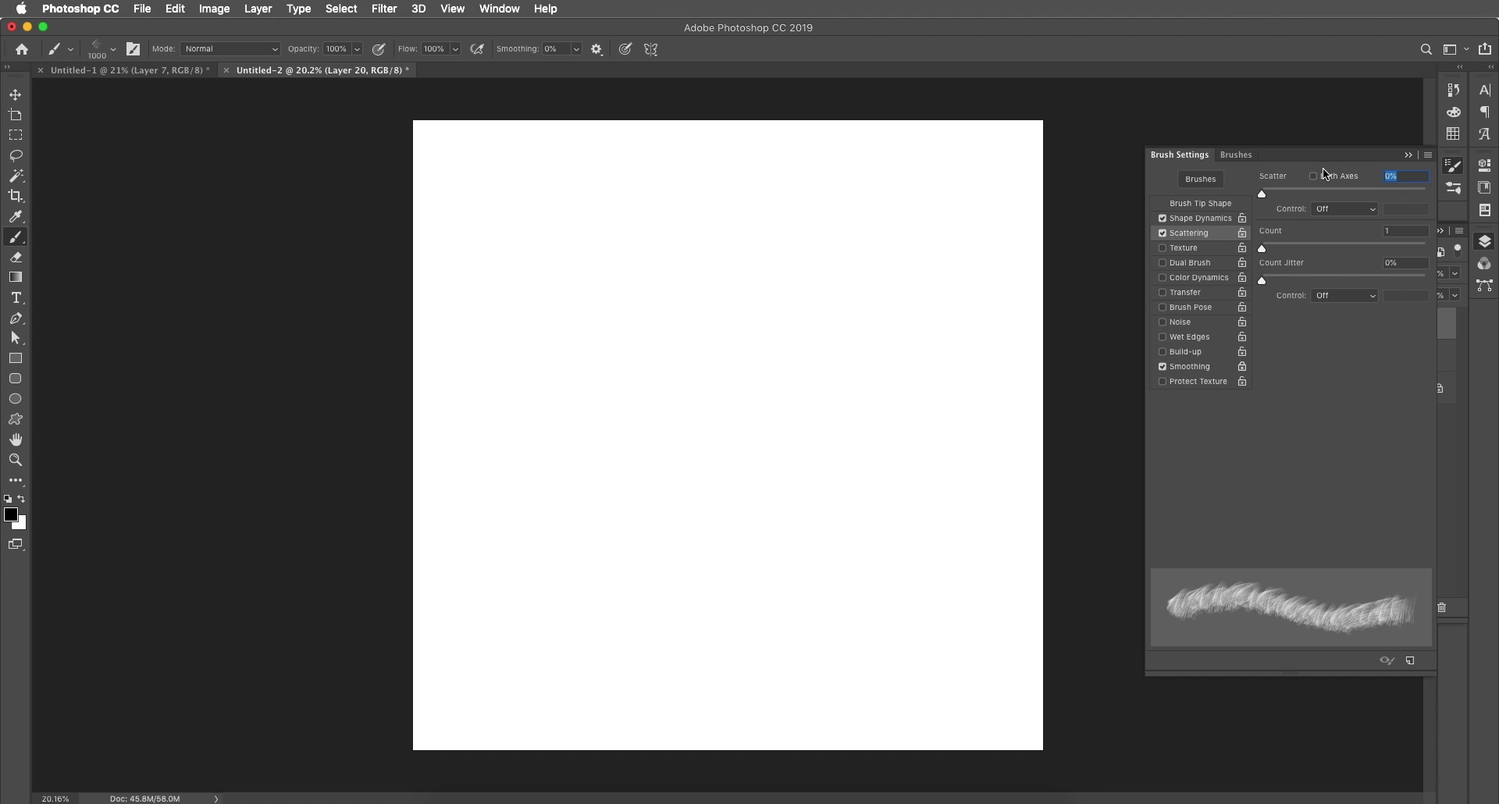
text(50)
key(Return)
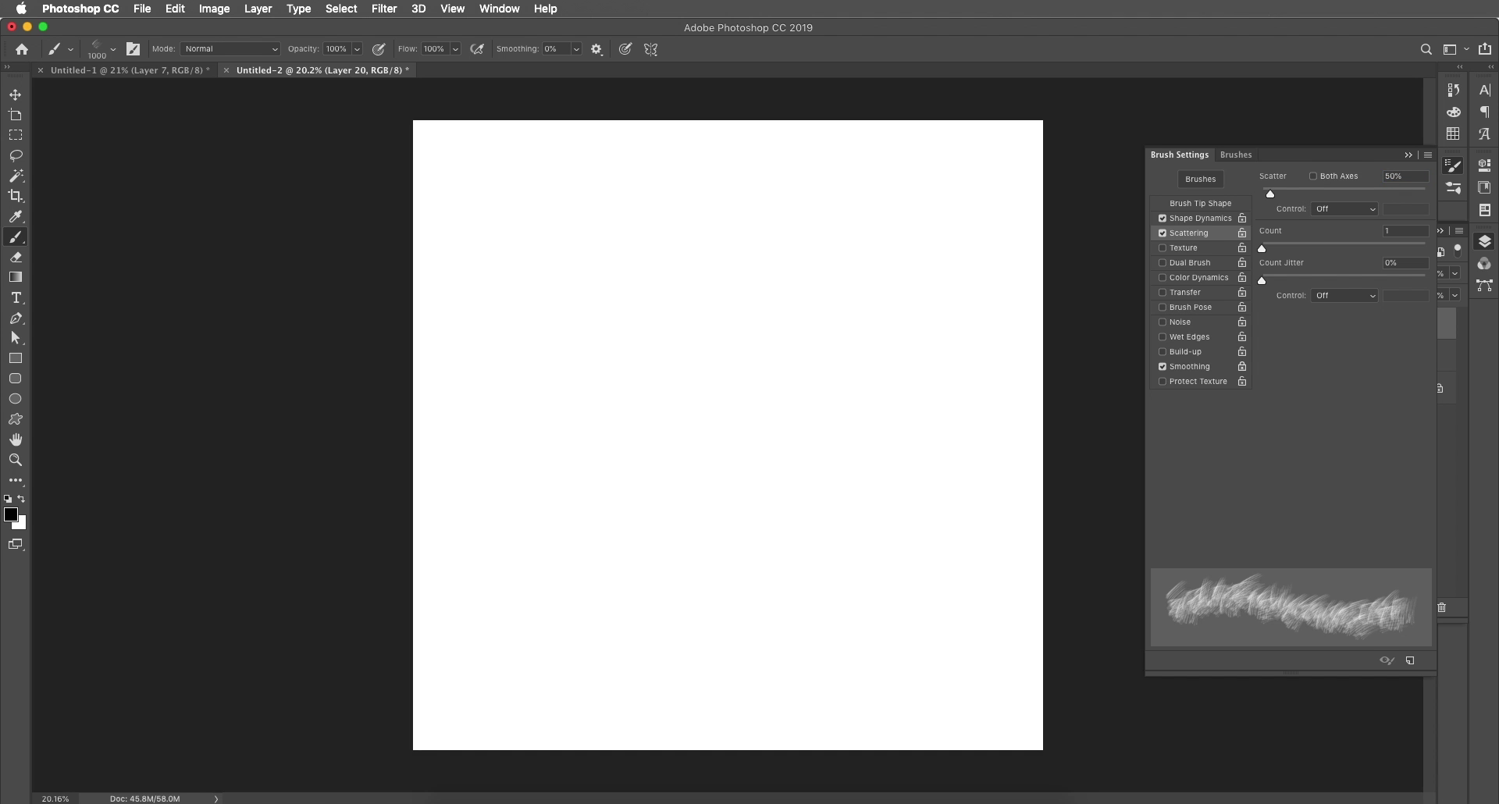
mouse_move(687, 336)
mouse_down()
mouse_move(706, 363)
mouse_move(773, 366)
mouse_move(749, 500)
mouse_move(783, 515)
mouse_up()
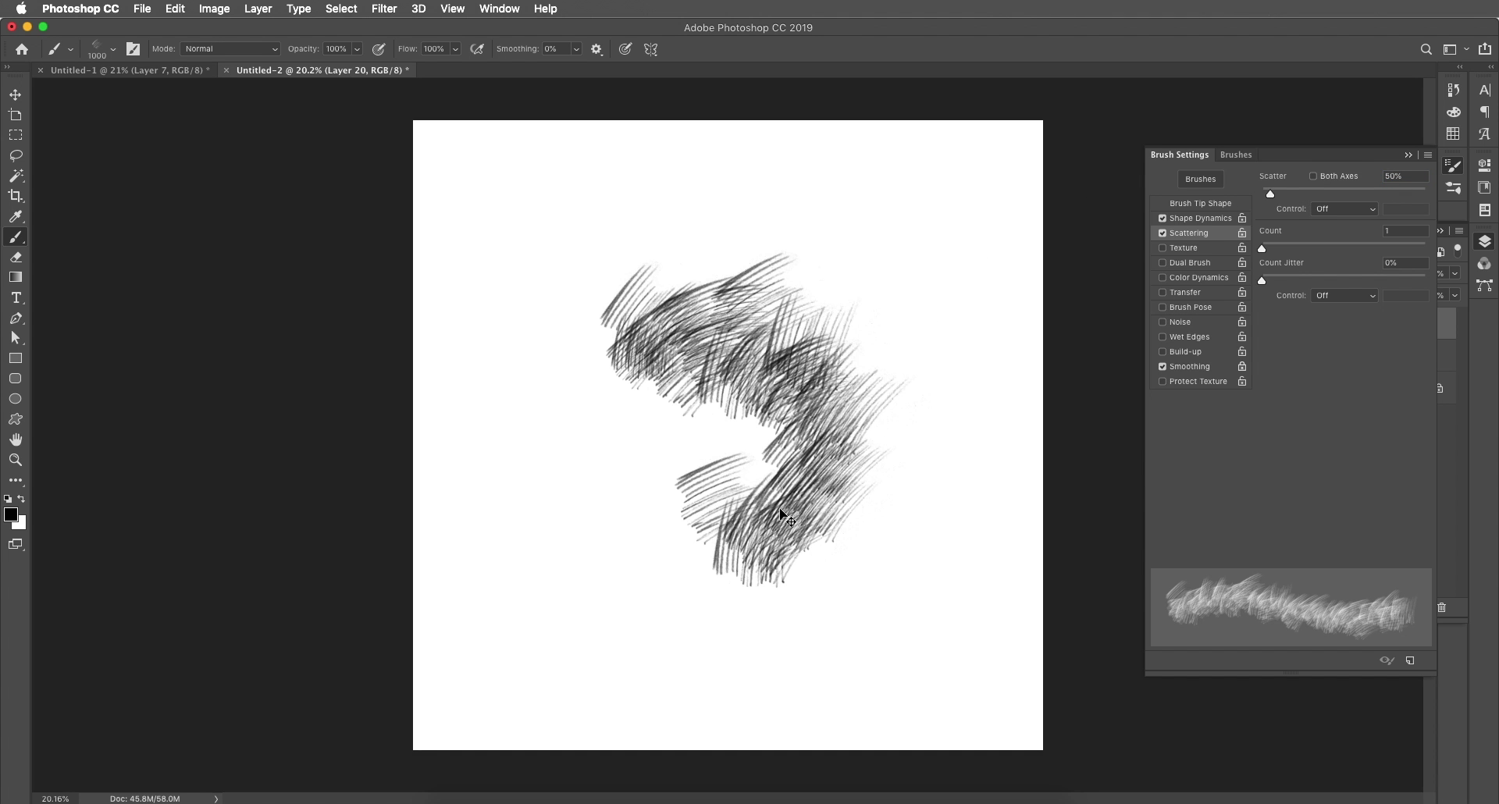
key(super+z)
key(super+z)
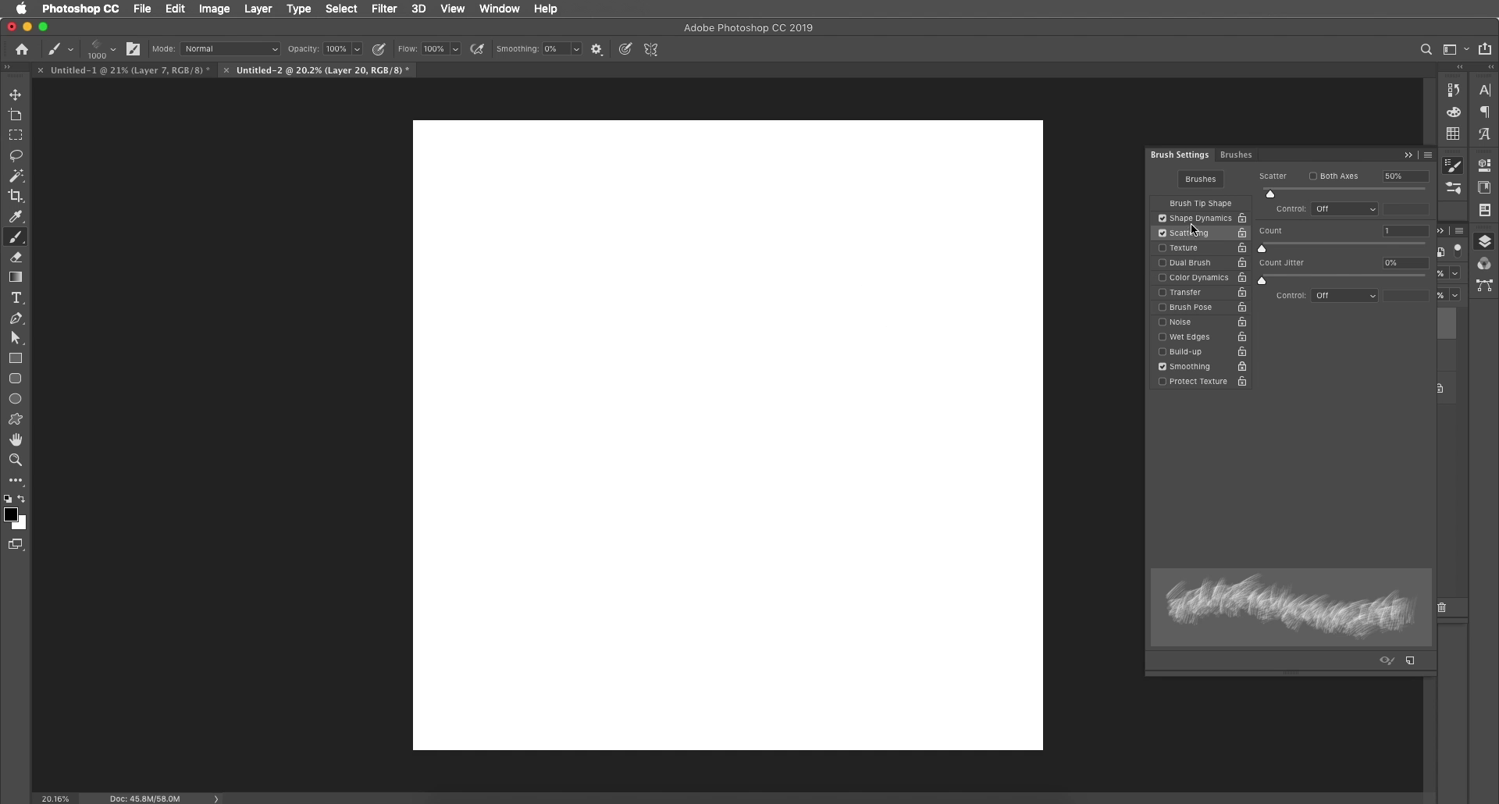
- Set the Shape Dynamics angle jitter to 30%, try it with a test stroke, and undo the stroke
click(1194, 222)
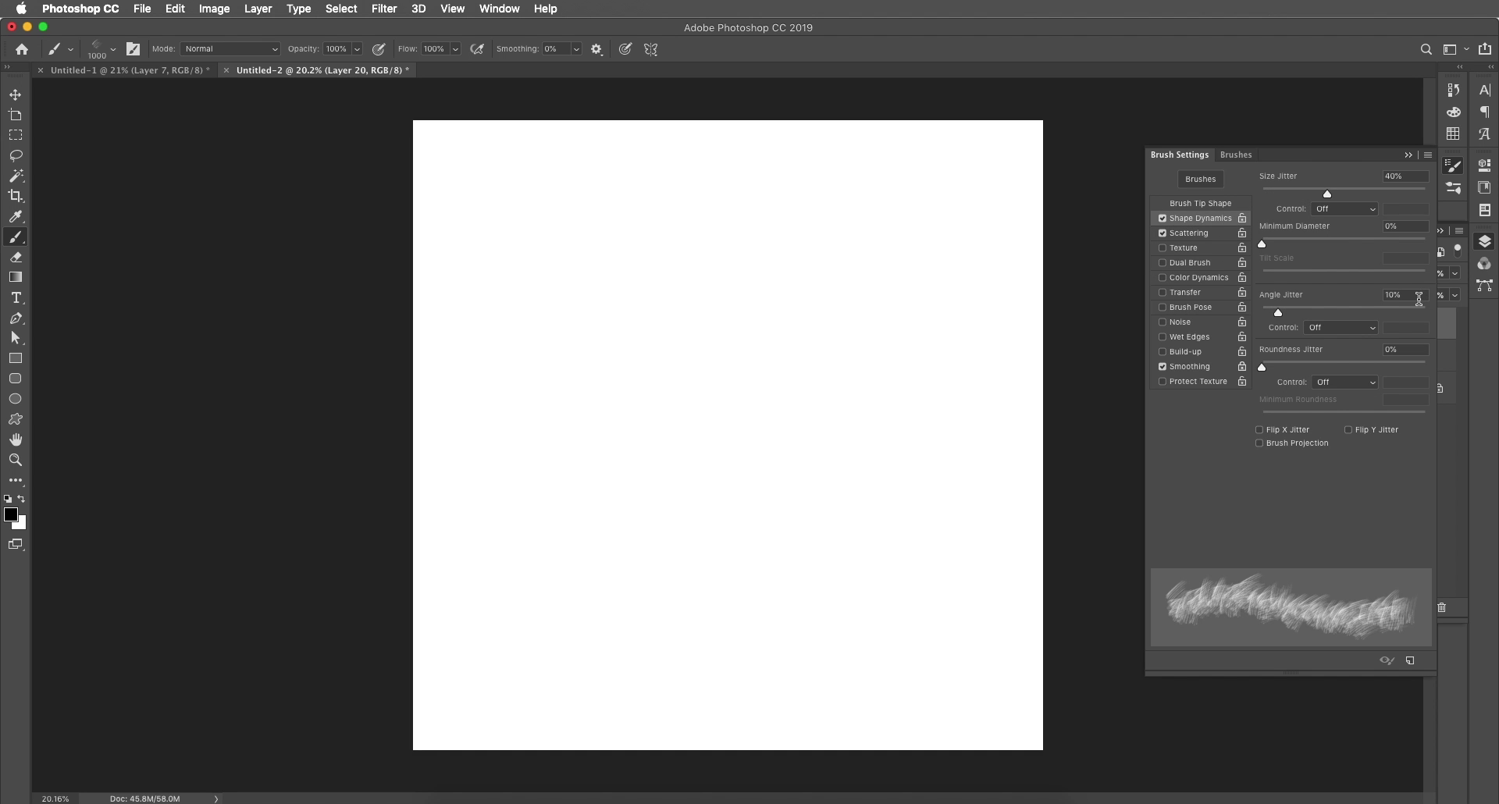
drag(1418, 299, 1325, 298)
text(30)
key(Return)
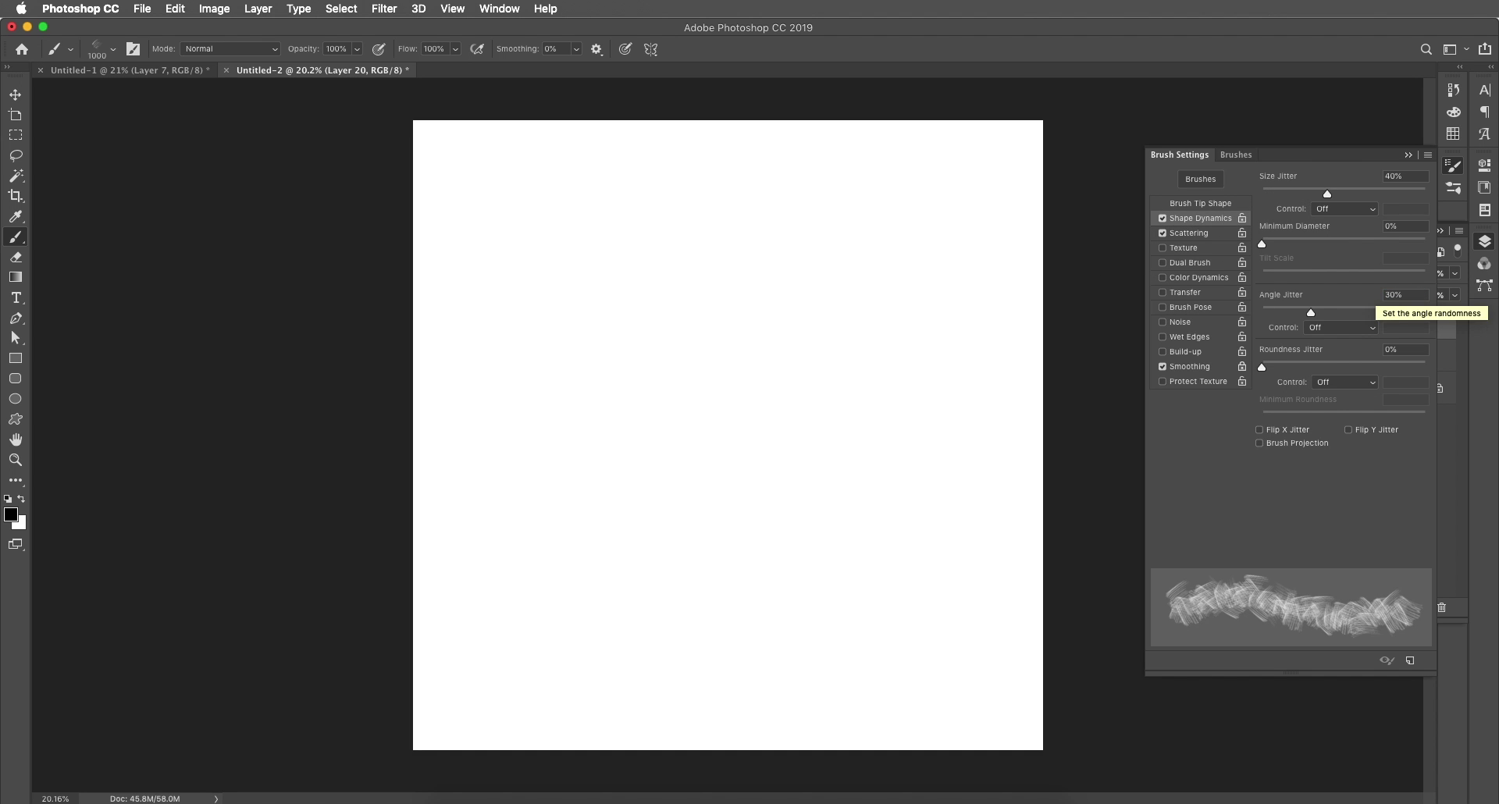
mouse_move(810, 348)
mouse_down()
mouse_move(754, 362)
mouse_move(756, 452)
mouse_up()
key(super+z)
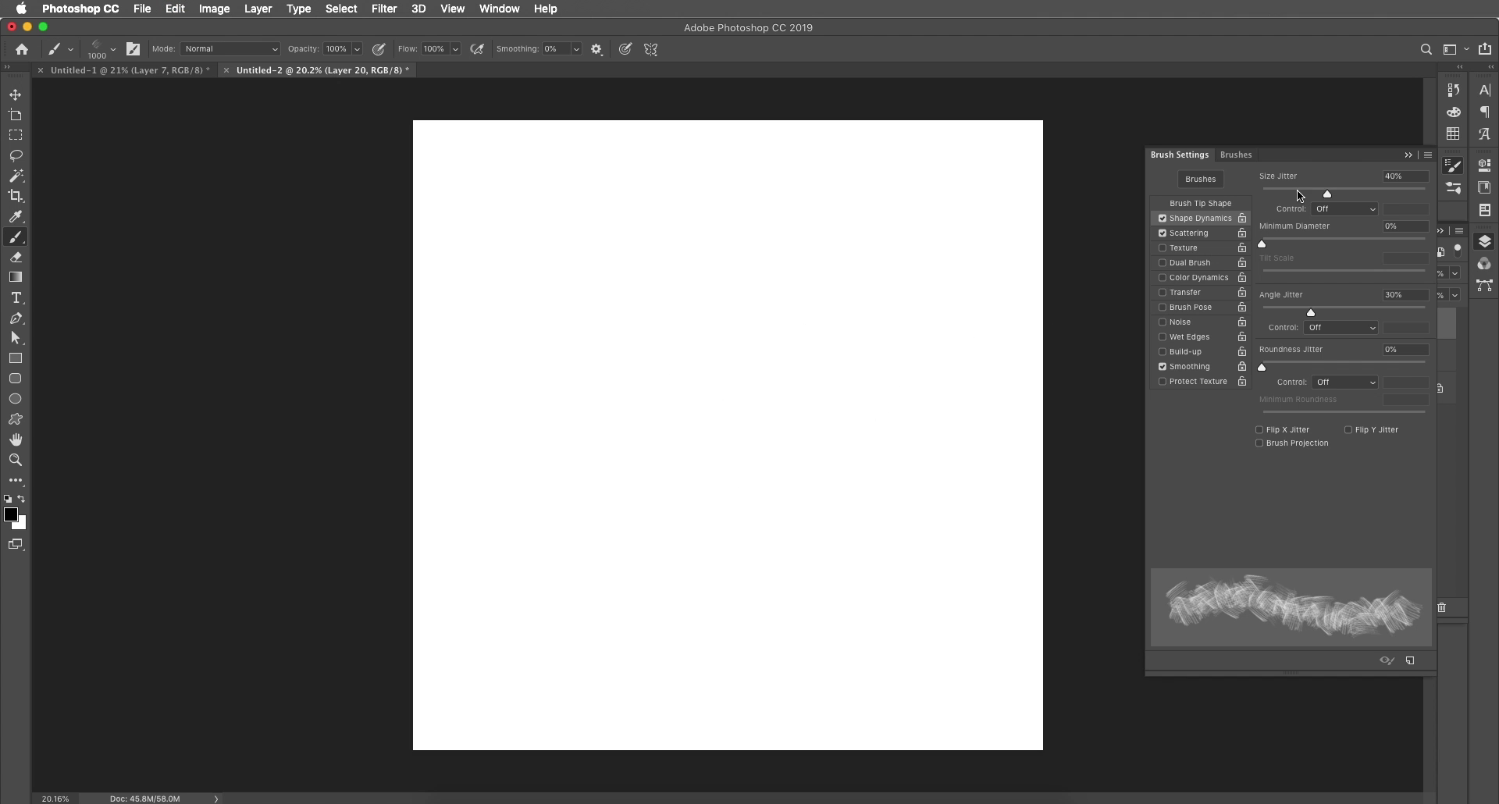
- Set the brush tip spacing to 100%, paint a test stroke near the canvas's left edge, and undo it
click(1202, 204)
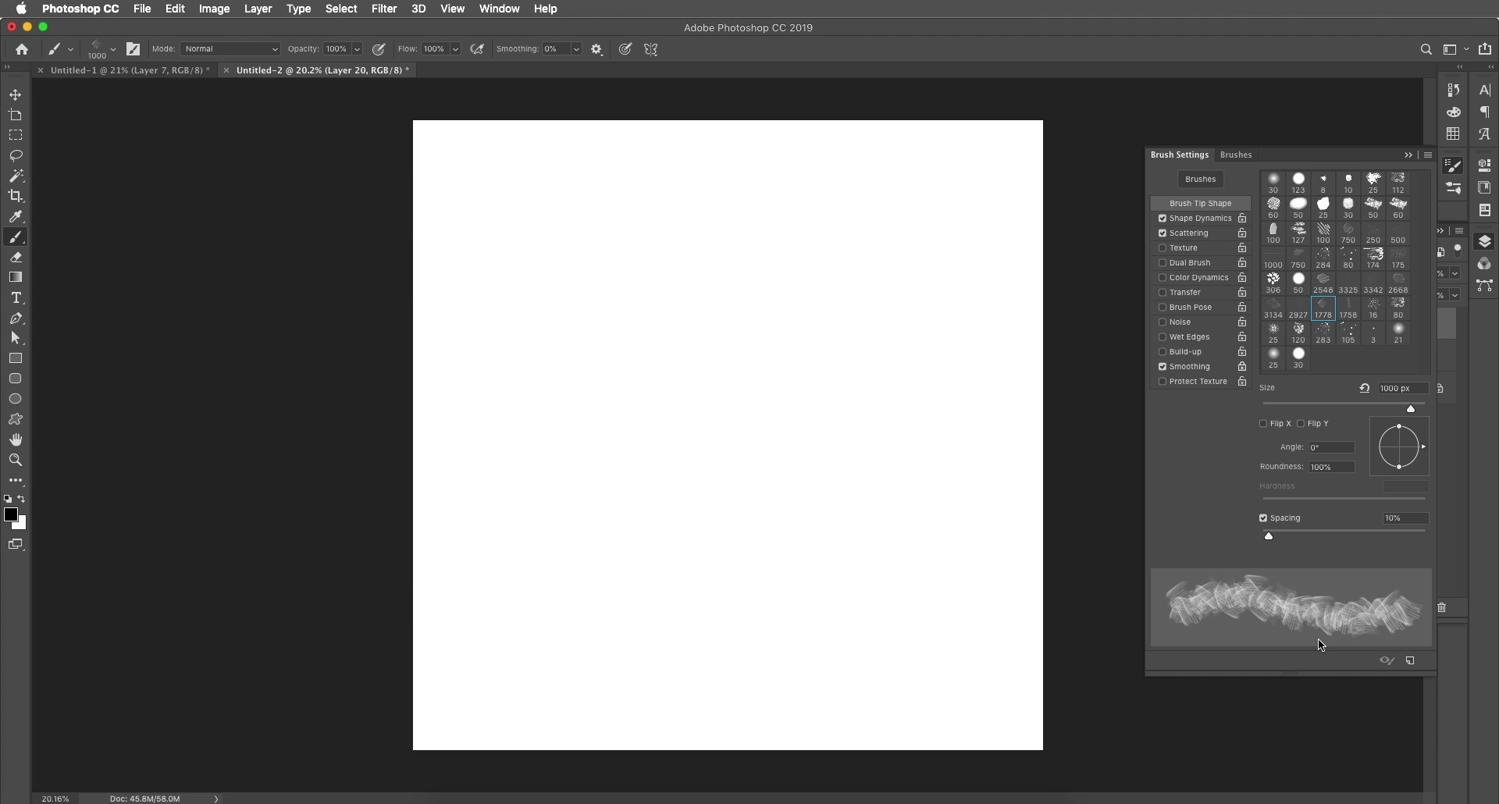
drag(1277, 535, 1377, 534)
click(1409, 518)
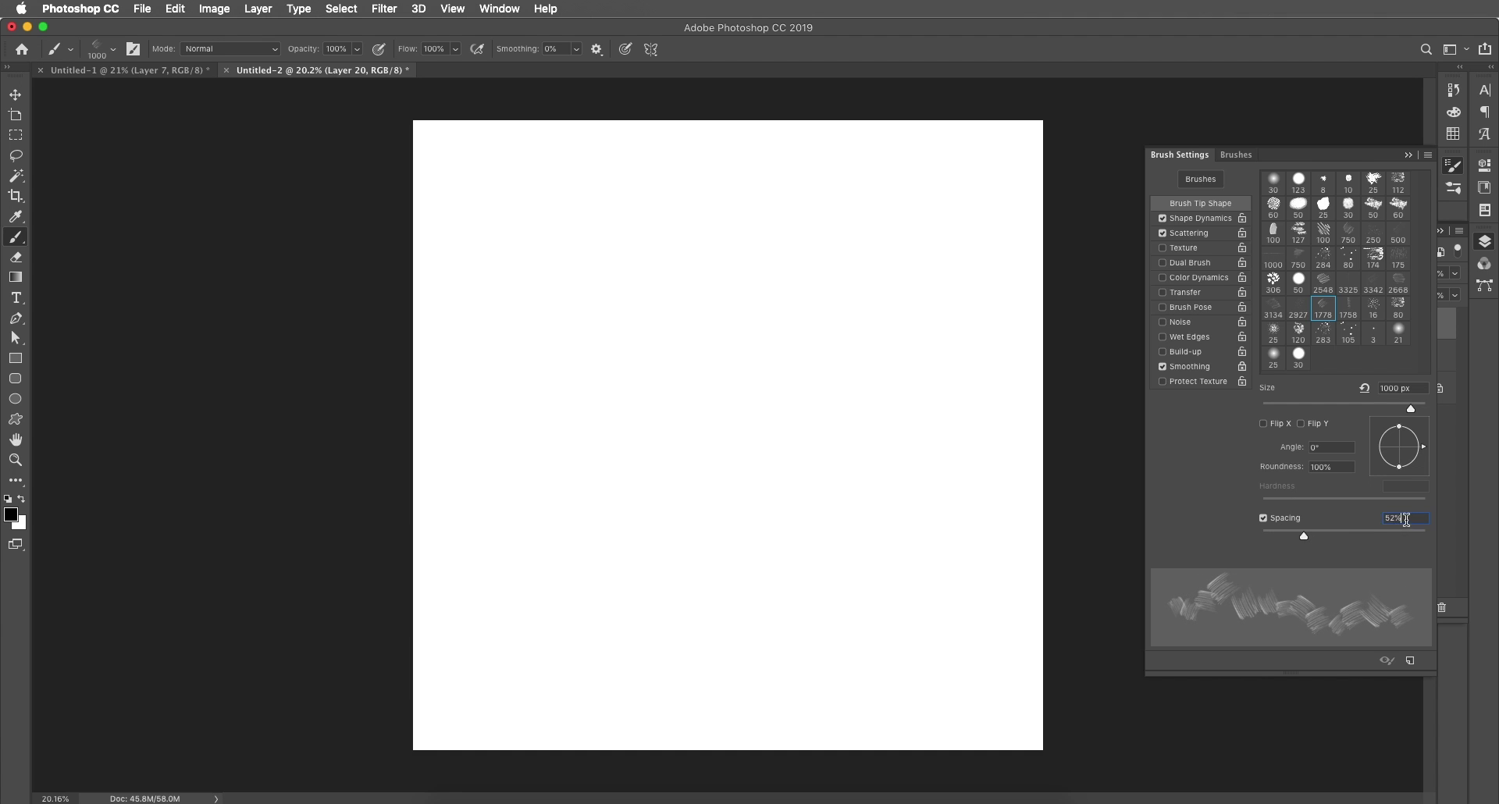
text(100)
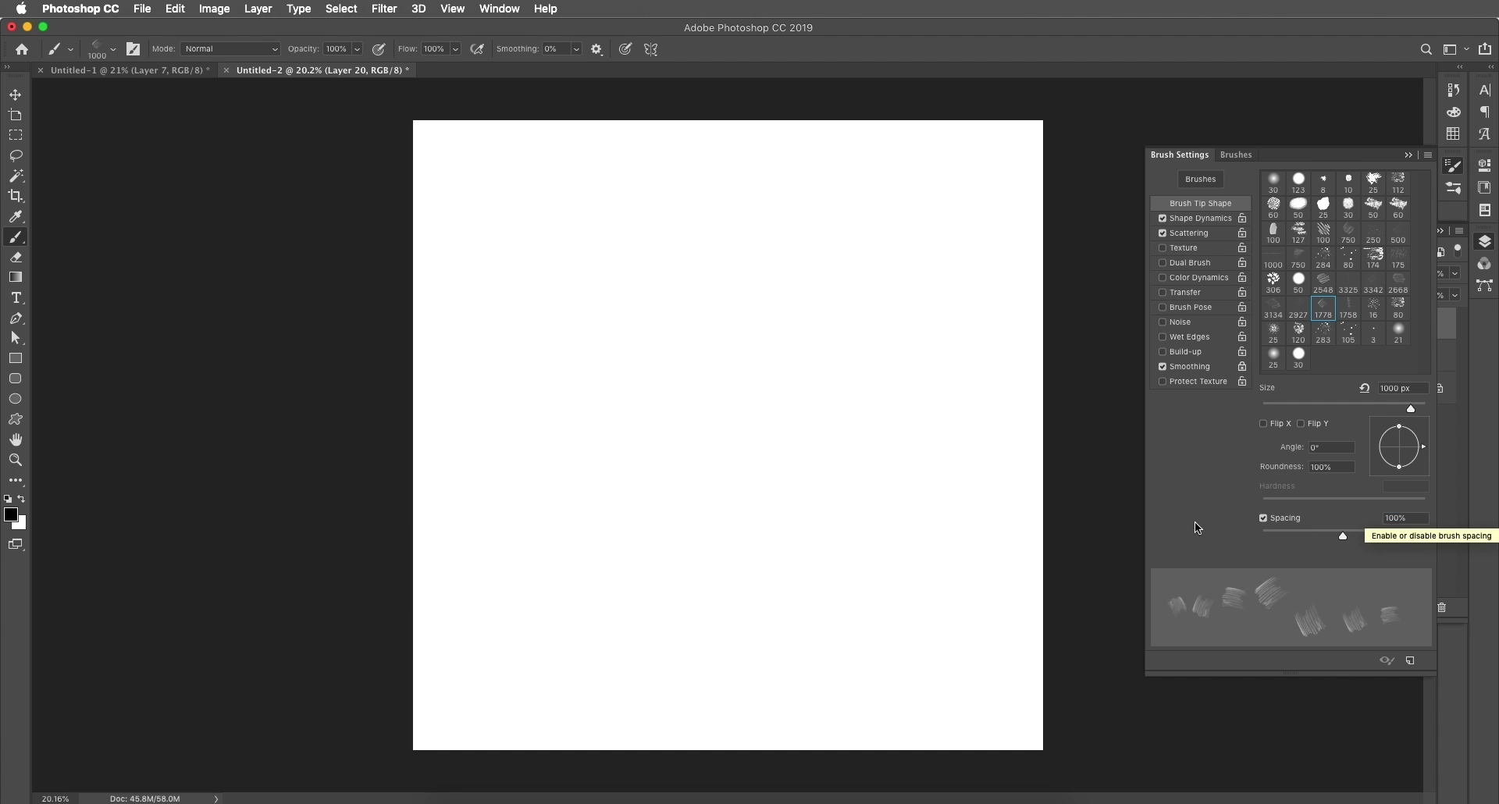
mouse_move(542, 301)
mouse_down()
mouse_move(666, 387)
mouse_move(673, 219)
mouse_move(576, 376)
mouse_move(755, 407)
mouse_move(685, 551)
mouse_move(630, 470)
mouse_move(541, 489)
mouse_move(556, 368)
mouse_move(467, 379)
mouse_up()
key(super+z)
- Cover nearly the whole canvas on Layer 20 with overlapping black hatching from the pattern brush
mouse_move(731, 357)
mouse_down()
mouse_move(773, 320)
mouse_move(703, 203)
mouse_move(562, 297)
mouse_move(672, 414)
mouse_move(835, 351)
mouse_move(711, 265)
mouse_move(890, 265)
mouse_move(886, 452)
mouse_move(780, 515)
mouse_move(734, 593)
mouse_move(640, 617)
mouse_move(505, 579)
mouse_move(726, 687)
mouse_move(827, 648)
mouse_move(897, 546)
mouse_move(917, 633)
mouse_move(952, 484)
mouse_move(960, 313)
mouse_move(917, 234)
mouse_move(797, 192)
mouse_move(484, 250)
mouse_move(469, 437)
mouse_move(547, 687)
mouse_up()
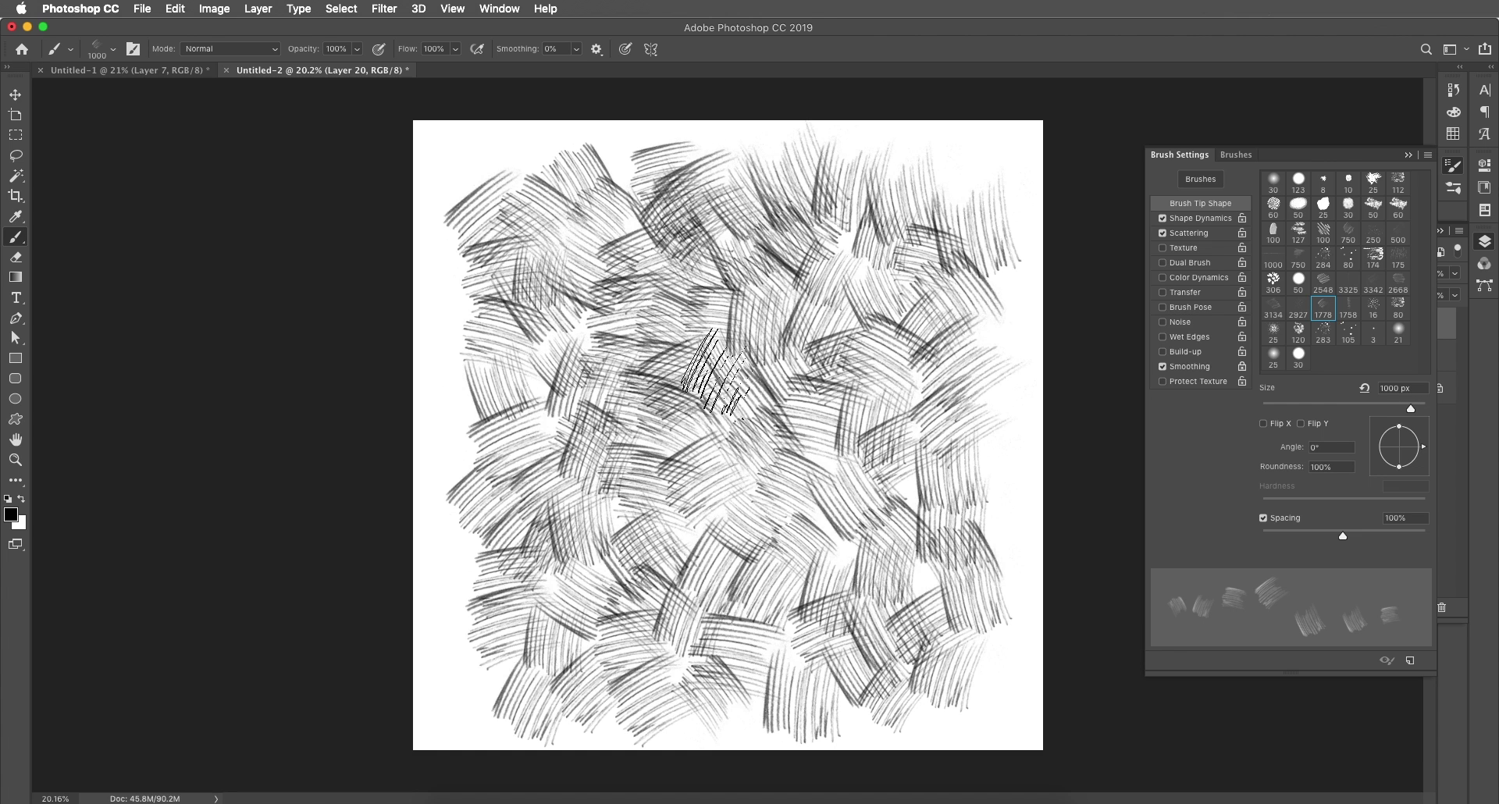
alt+scroll(796, 562, down, 5)
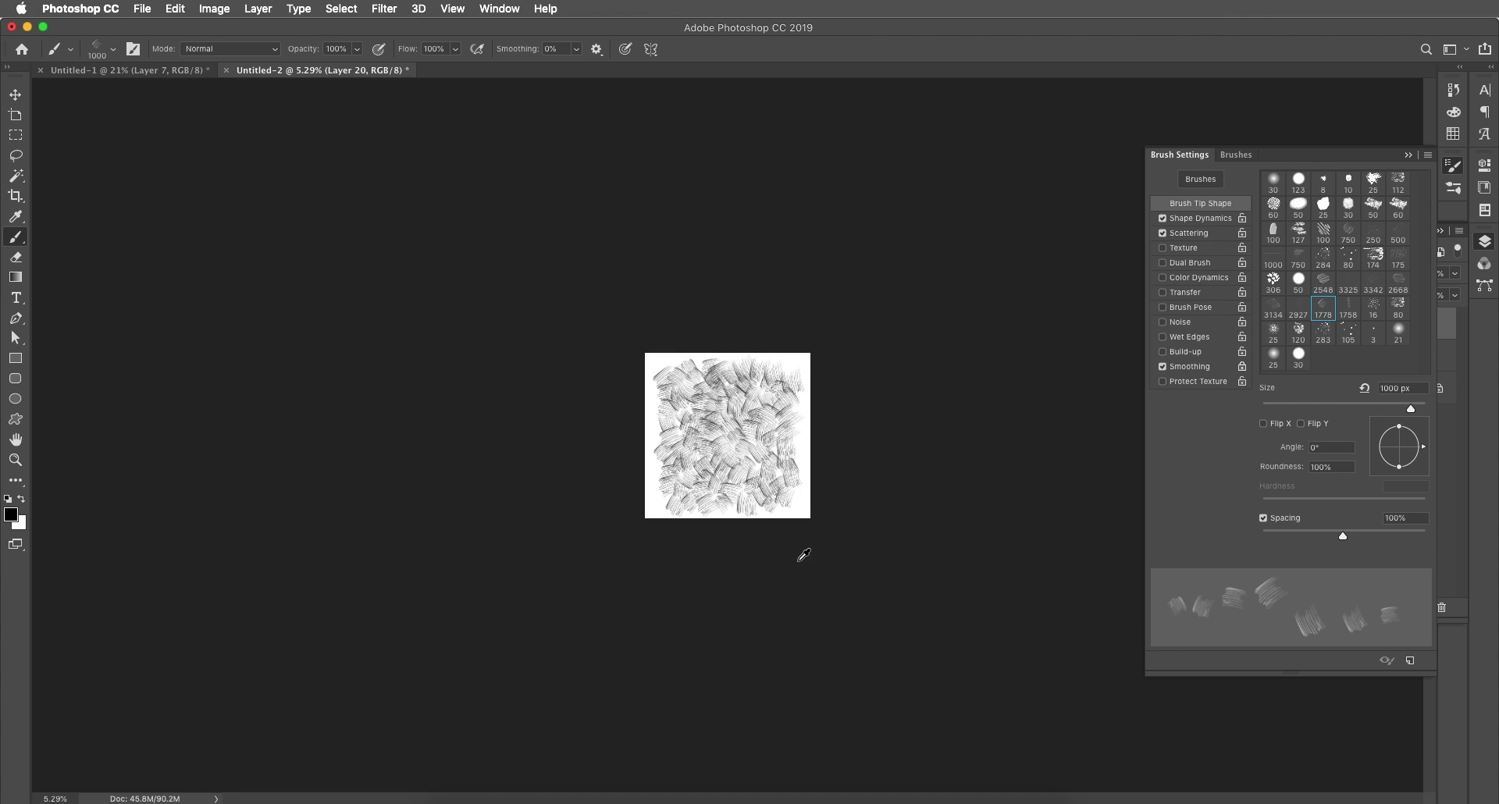
- Offset Layer 20's hatching by -1844 pixels horizontally and -1915 pixels vertically, with the undefined areas wrapped around
alt+scroll(801, 412, up, 6)
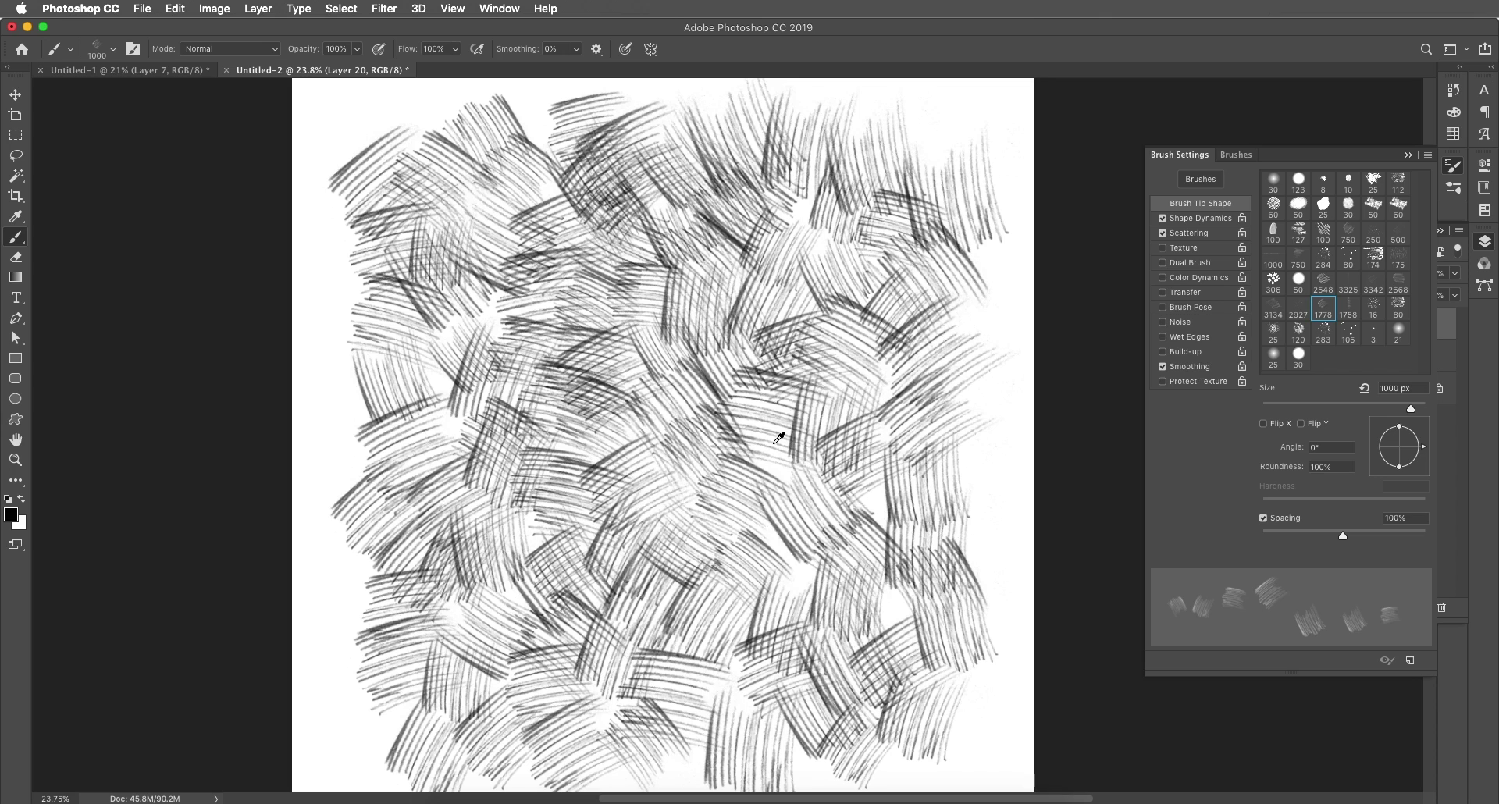
scroll(779, 438, down, 3)
scroll(776, 428, up, 2)
click(1411, 156)
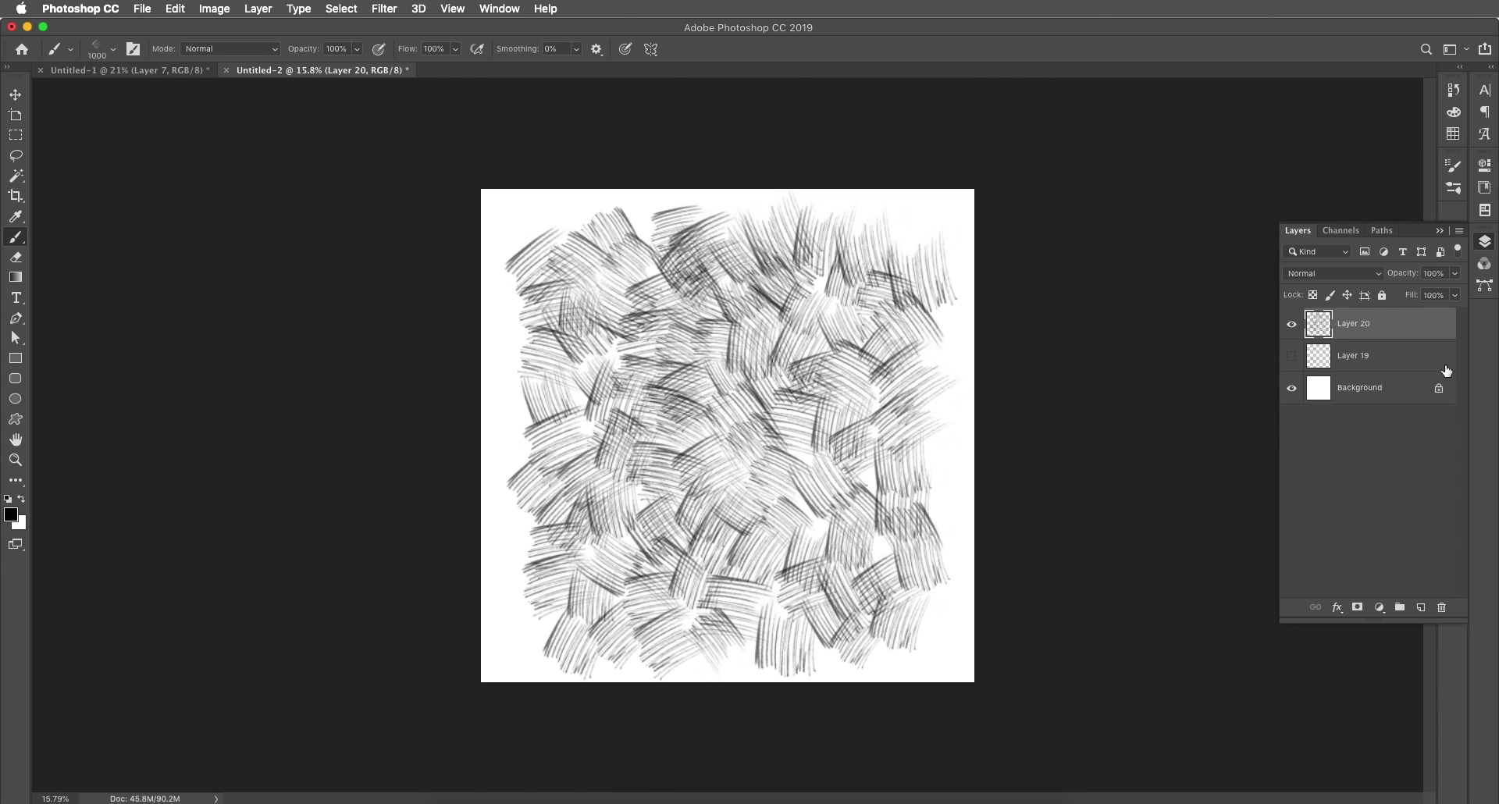
click(382, 9)
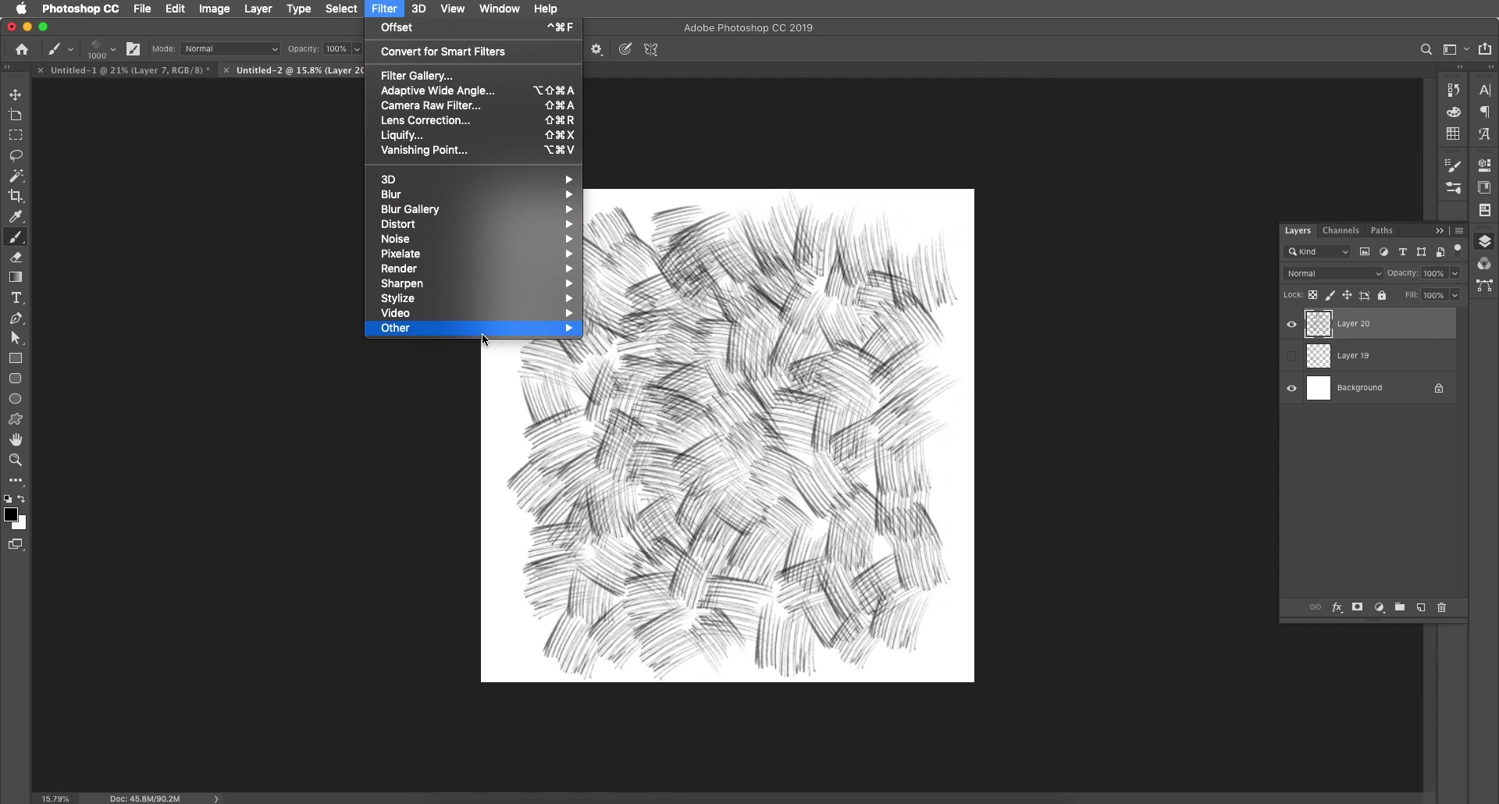
mouse_move(481, 334)
click(642, 393)
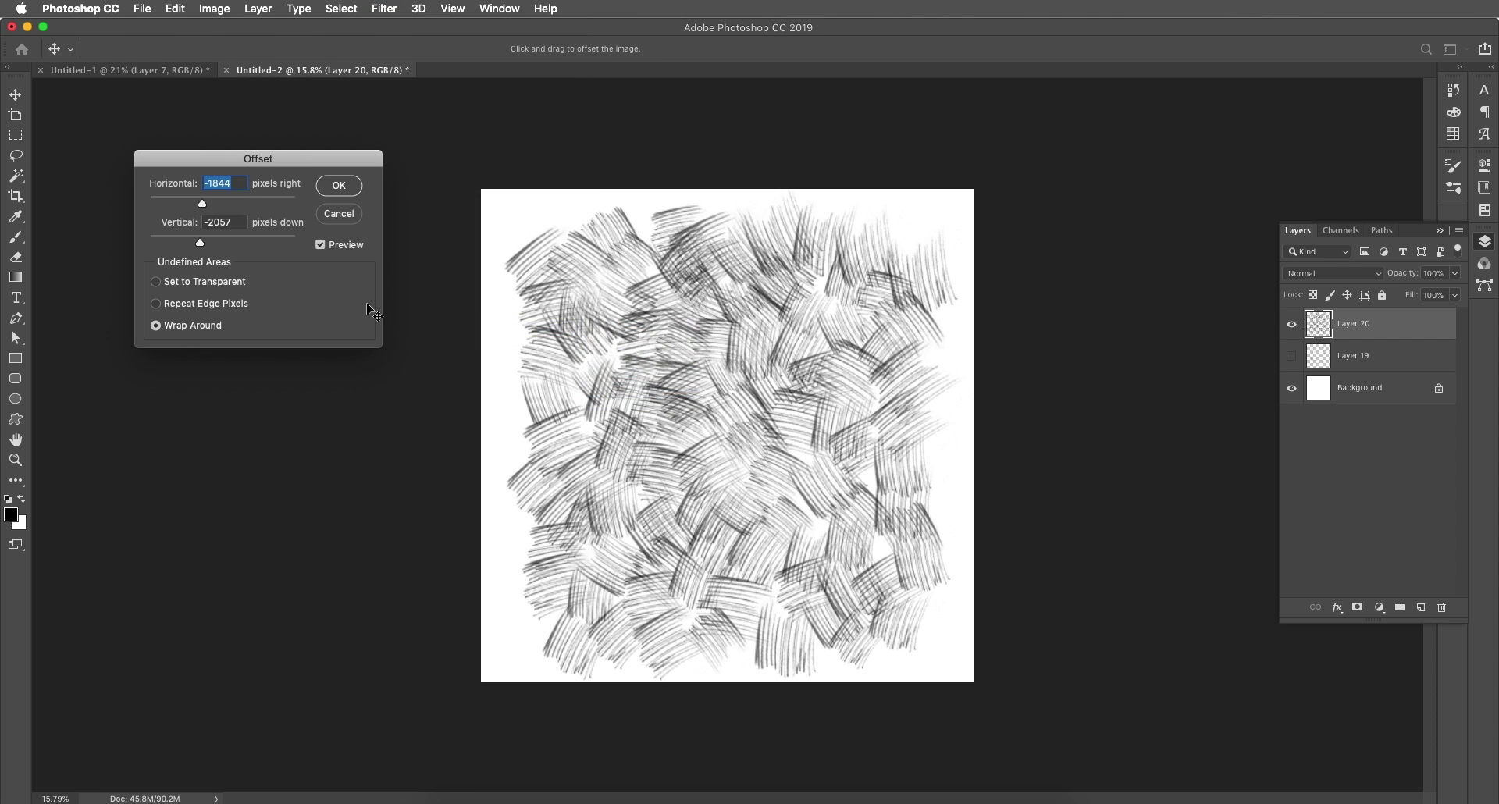
drag(214, 203, 203, 203)
mouse_move(200, 241)
mouse_down()
mouse_move(201, 204)
mouse_move(201, 243)
mouse_up()
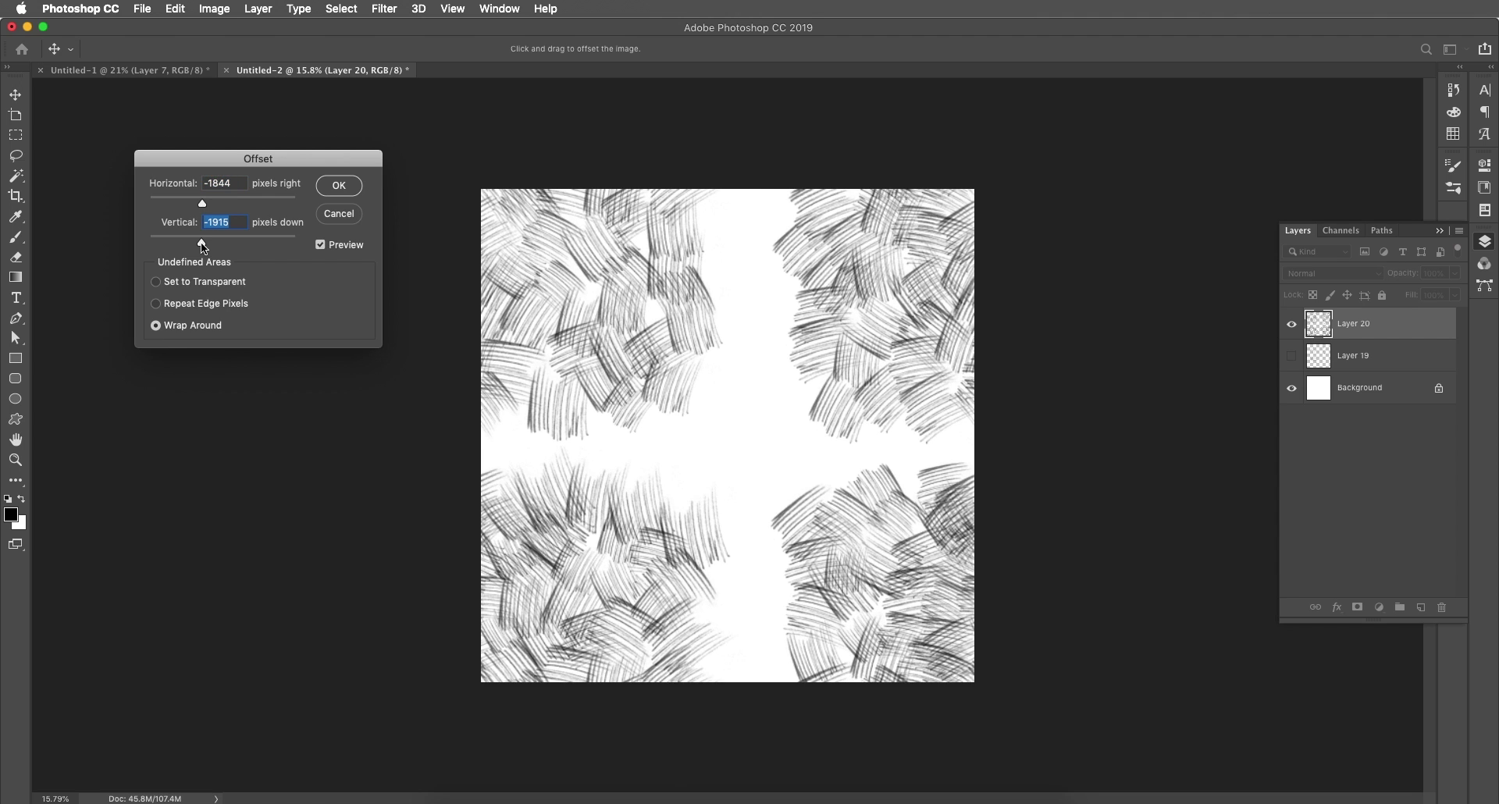
click(338, 193)
- Paint hatching with the 1000 px pattern brush over the empty cross-shaped gap through the middle of Layer 20
key(b)
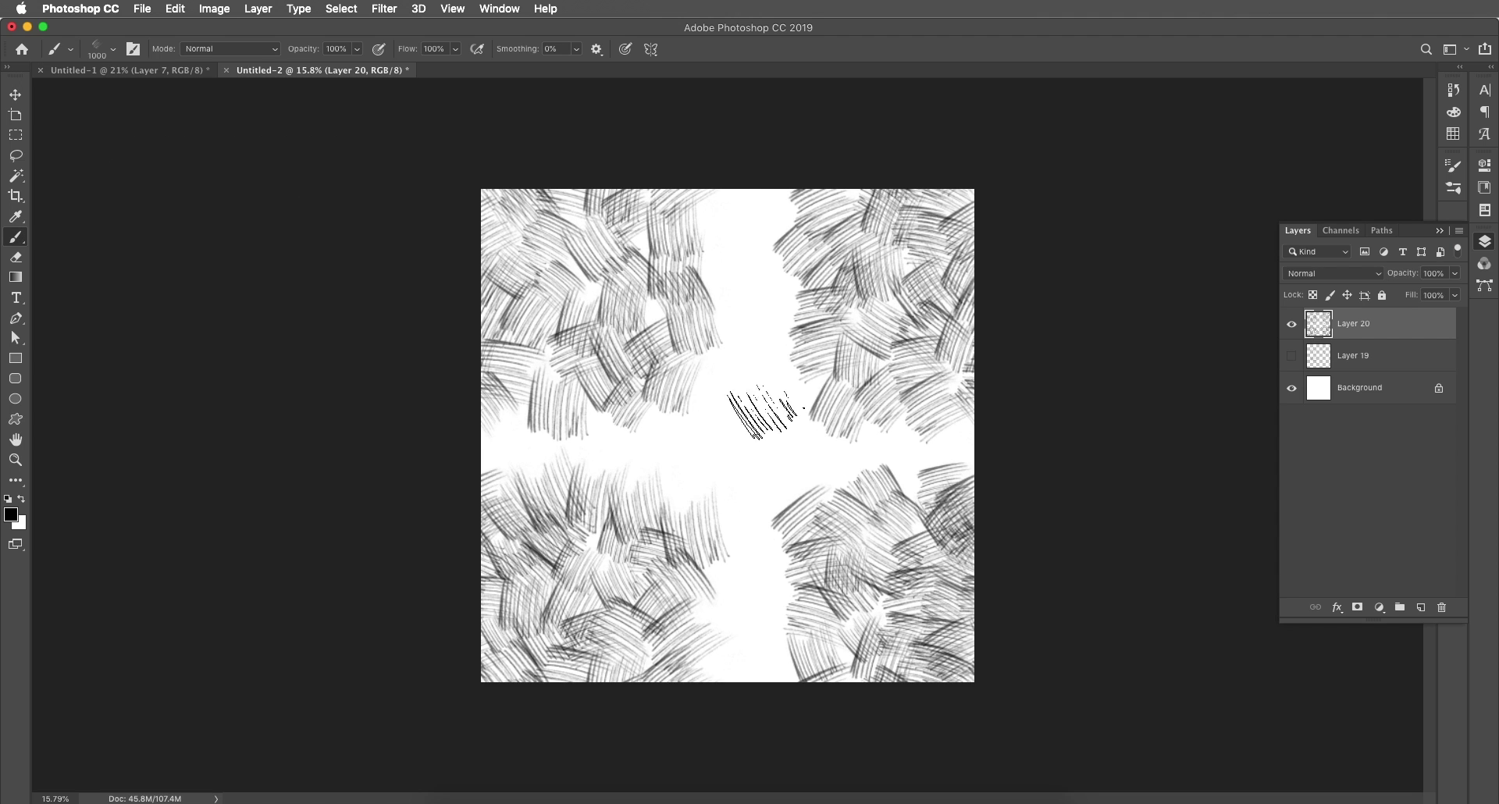
scroll(764, 332, down, 2)
scroll(758, 338, up, 3)
click(760, 299)
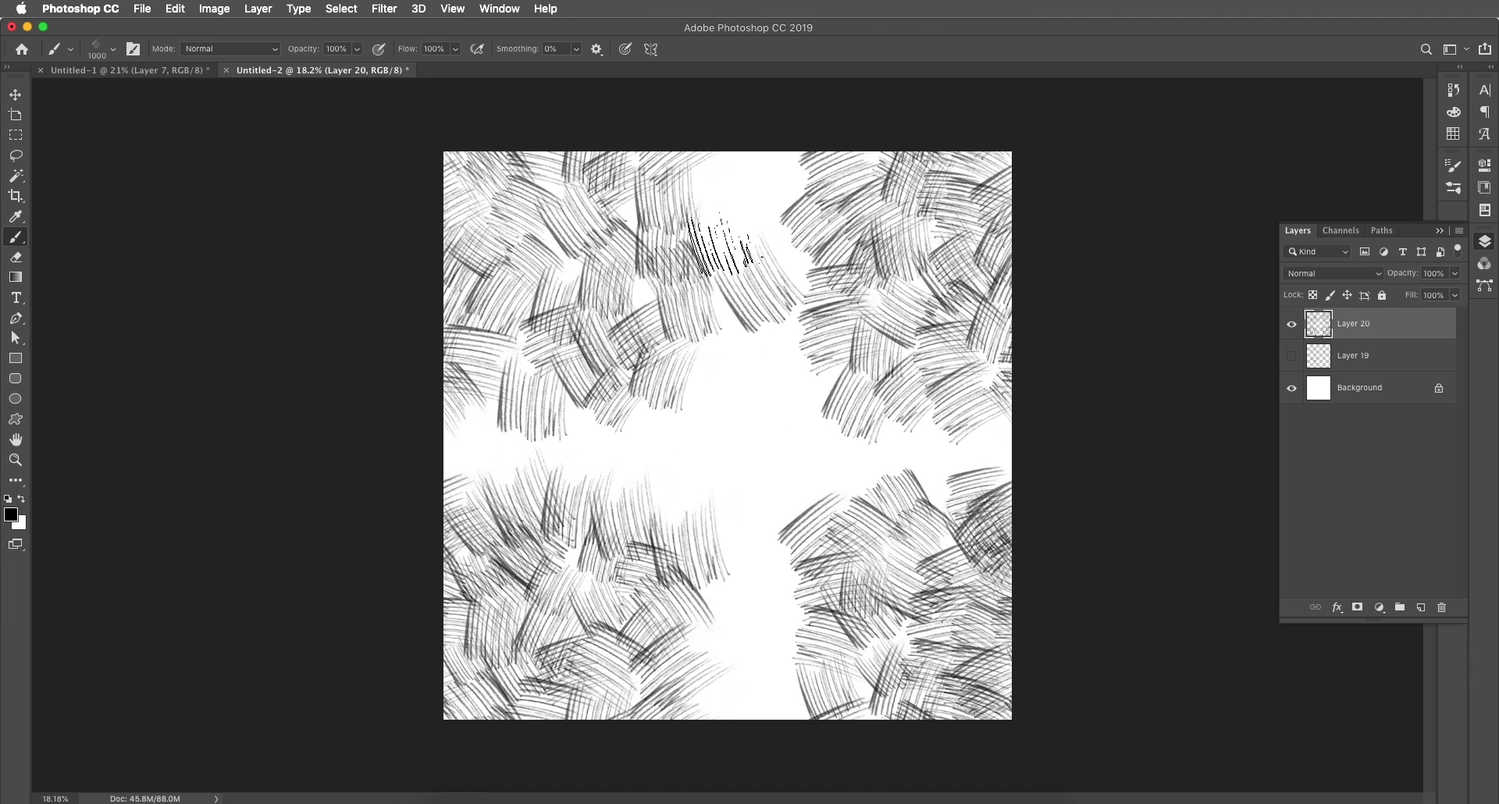
click(730, 238)
click(767, 189)
mouse_move(753, 183)
mouse_down()
mouse_move(722, 185)
mouse_move(730, 227)
mouse_move(819, 266)
mouse_move(771, 359)
mouse_move(726, 339)
mouse_move(773, 352)
mouse_move(796, 418)
mouse_move(785, 425)
mouse_move(750, 386)
mouse_move(719, 394)
mouse_move(679, 460)
mouse_up()
mouse_move(538, 457)
mouse_down()
mouse_move(470, 463)
mouse_move(493, 431)
mouse_move(550, 463)
mouse_move(573, 436)
mouse_move(616, 480)
mouse_move(647, 434)
mouse_move(679, 505)
mouse_move(722, 503)
mouse_move(734, 468)
mouse_move(757, 599)
mouse_move(779, 504)
mouse_move(833, 472)
mouse_move(822, 463)
mouse_move(817, 476)
mouse_move(878, 462)
mouse_up()
click(879, 462)
click(943, 468)
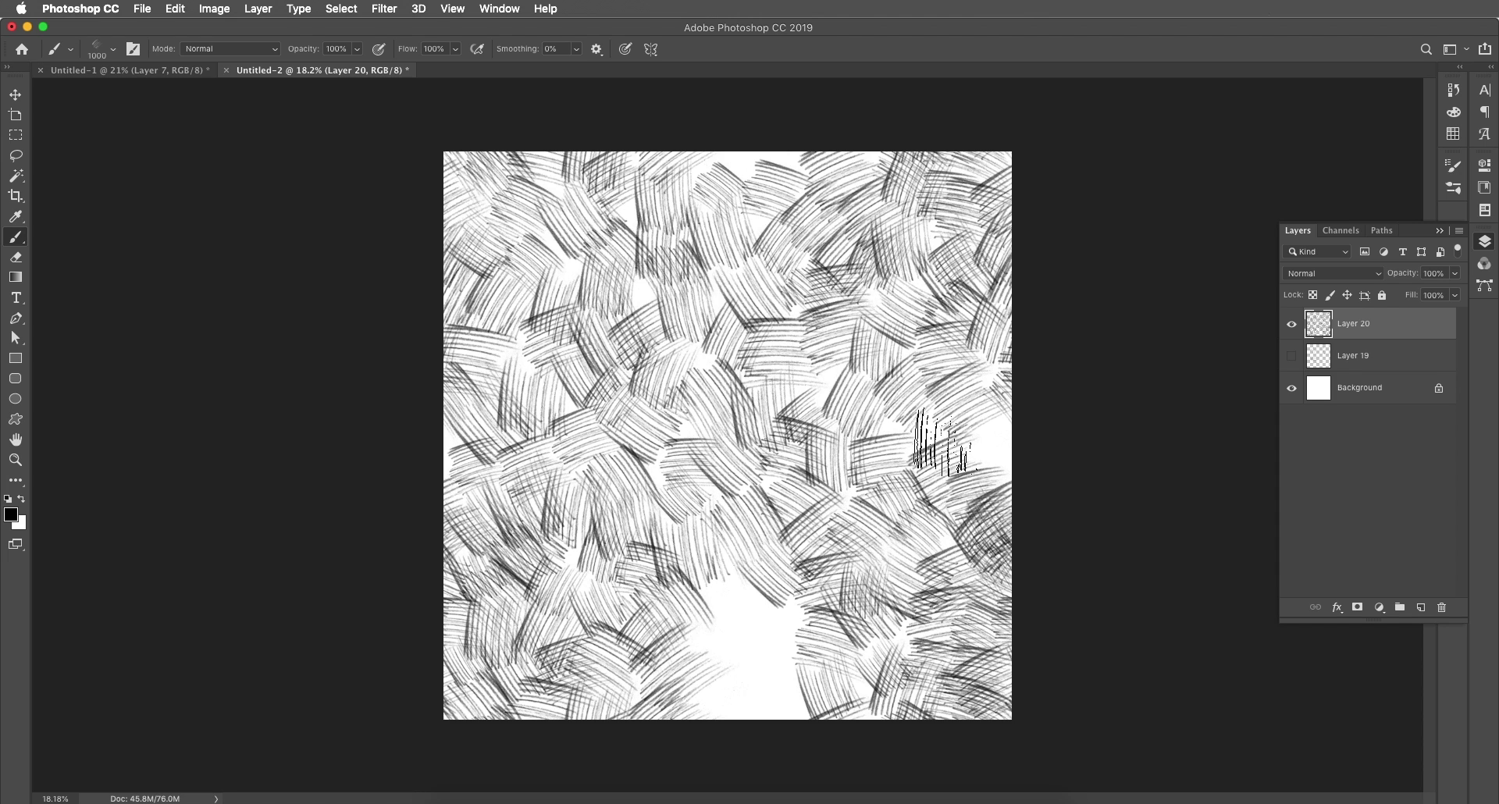
click(740, 603)
mouse_move(776, 642)
mouse_down()
mouse_move(726, 655)
mouse_move(730, 703)
mouse_move(746, 679)
mouse_move(793, 679)
mouse_up()
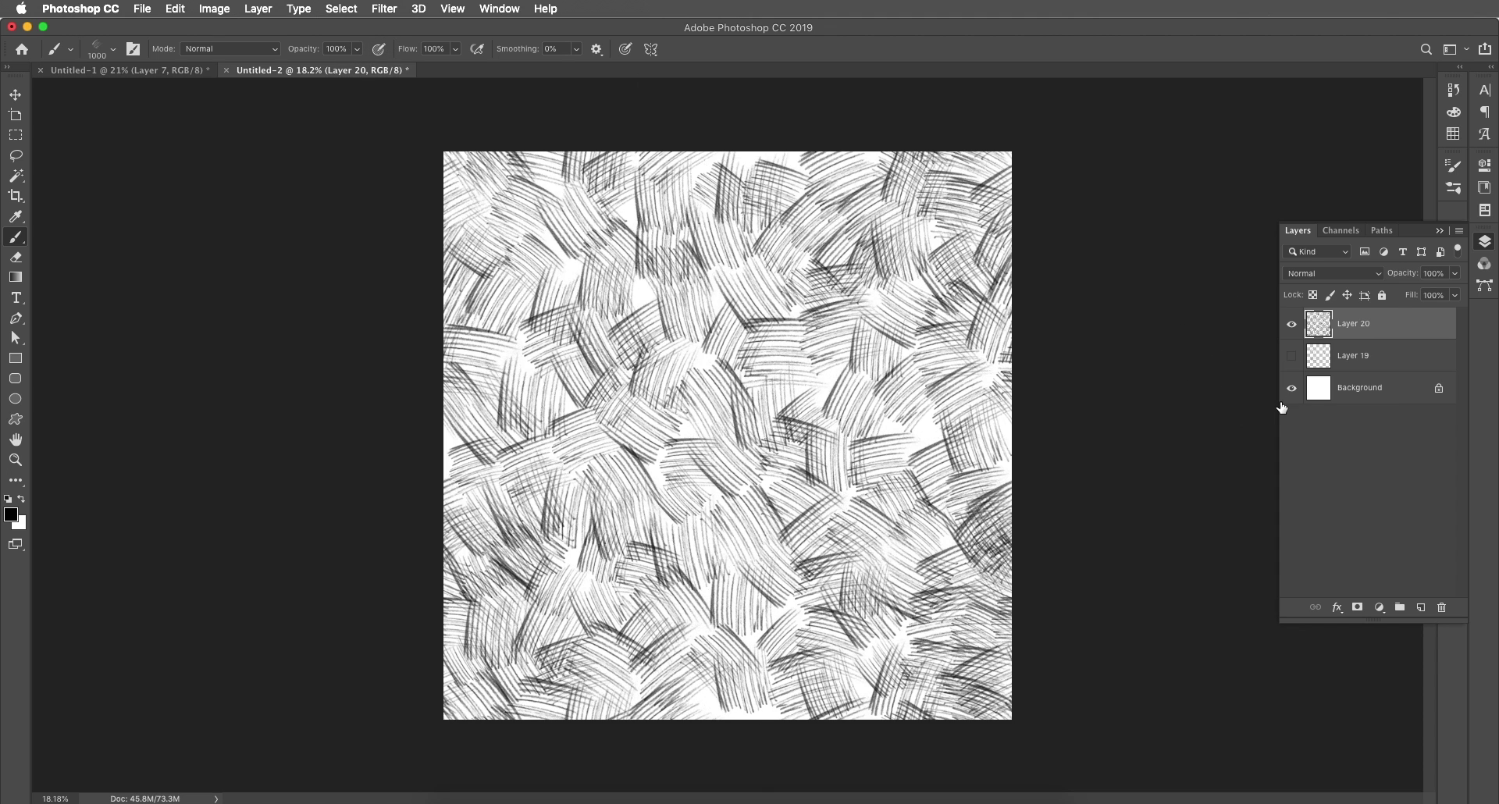
- Hide the Background layer and define Layer 20's transparent hatching as a pattern named "Pencil Pattern"
click(1292, 389)
click(176, 10)
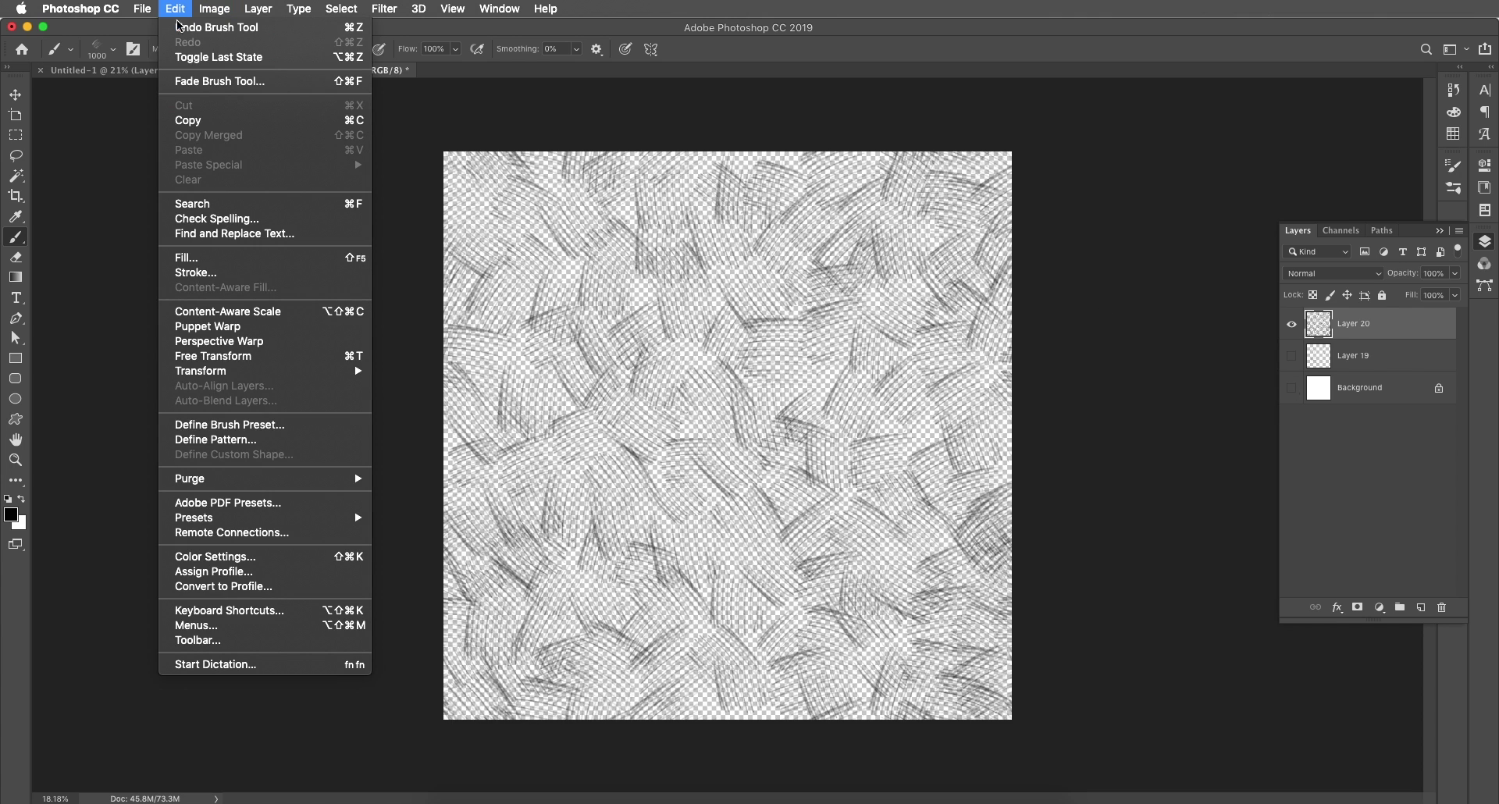
click(223, 439)
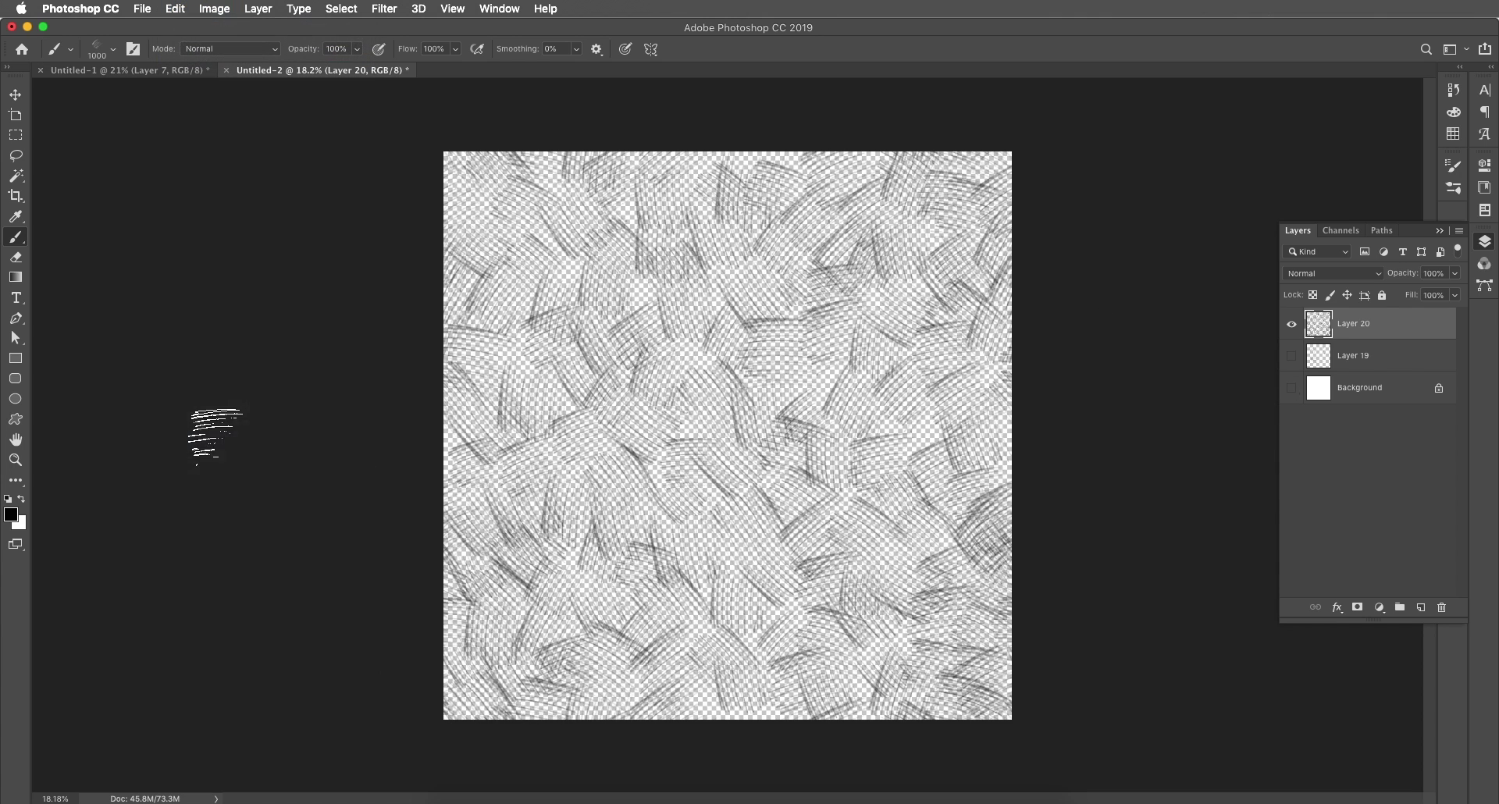
drag(754, 367, 820, 303)
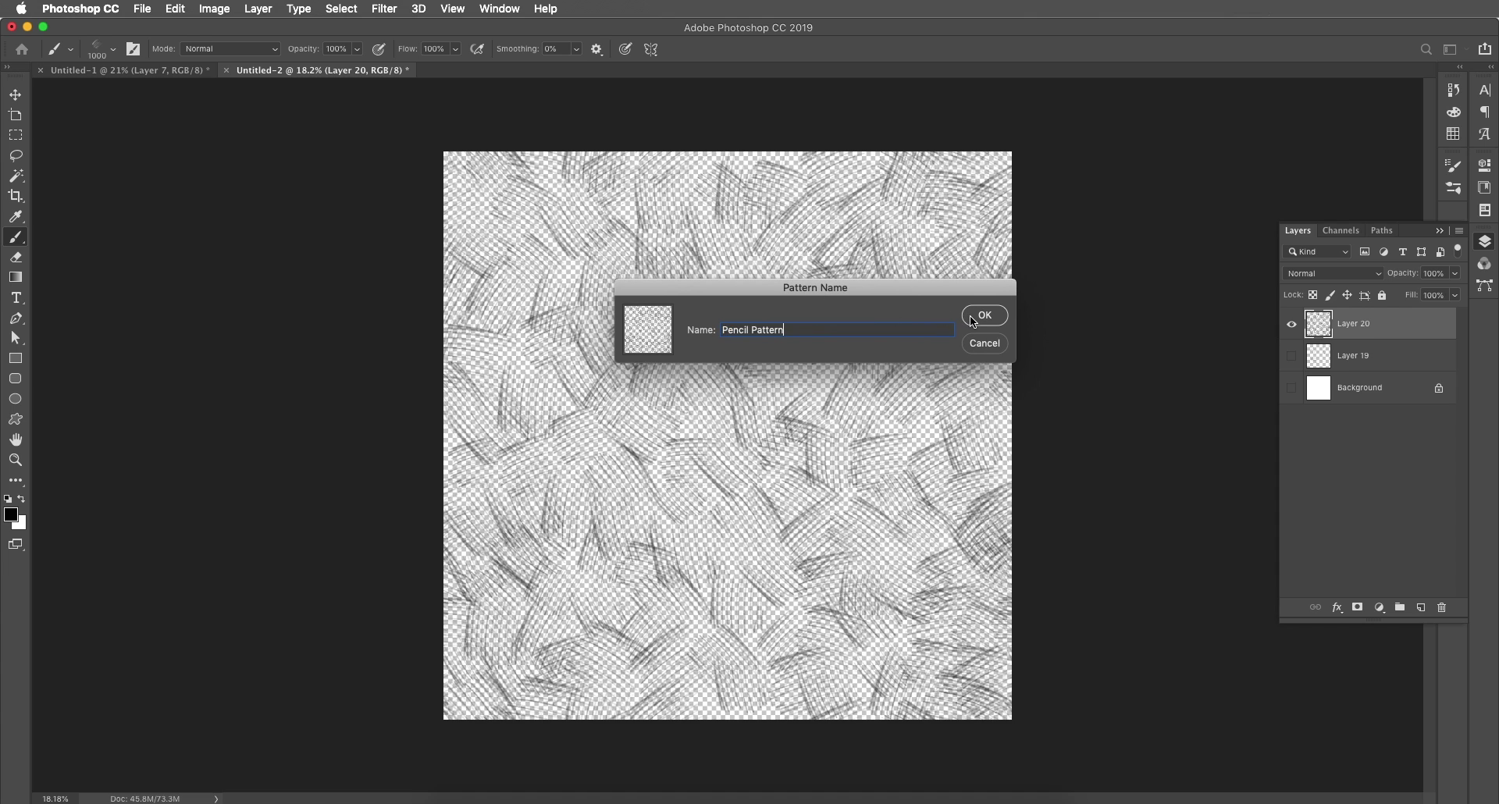
key(Return)
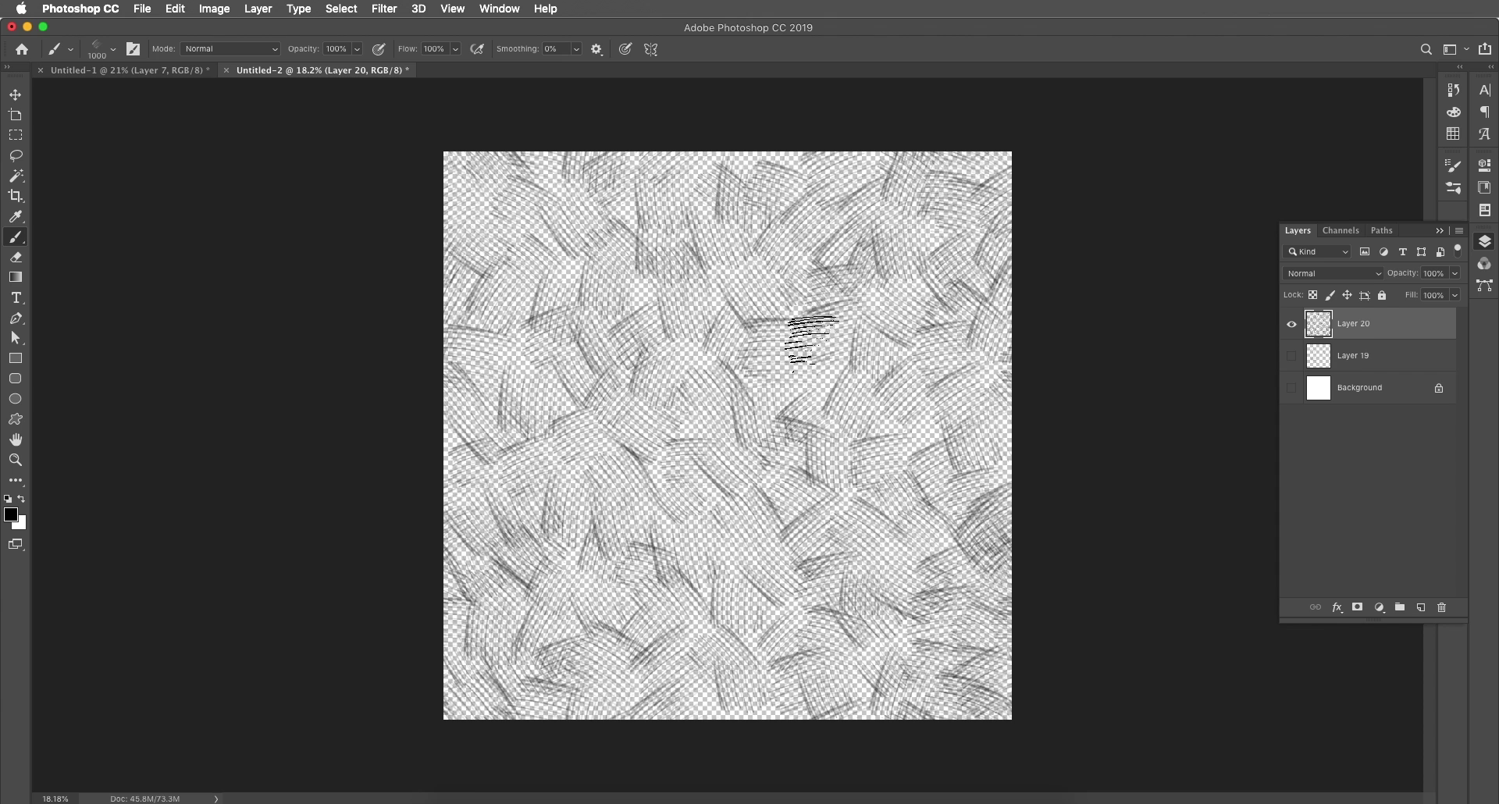
- With Layer 20 hidden and the Background shown, add a new layer above Layer 19 and fill it with white
click(1291, 328)
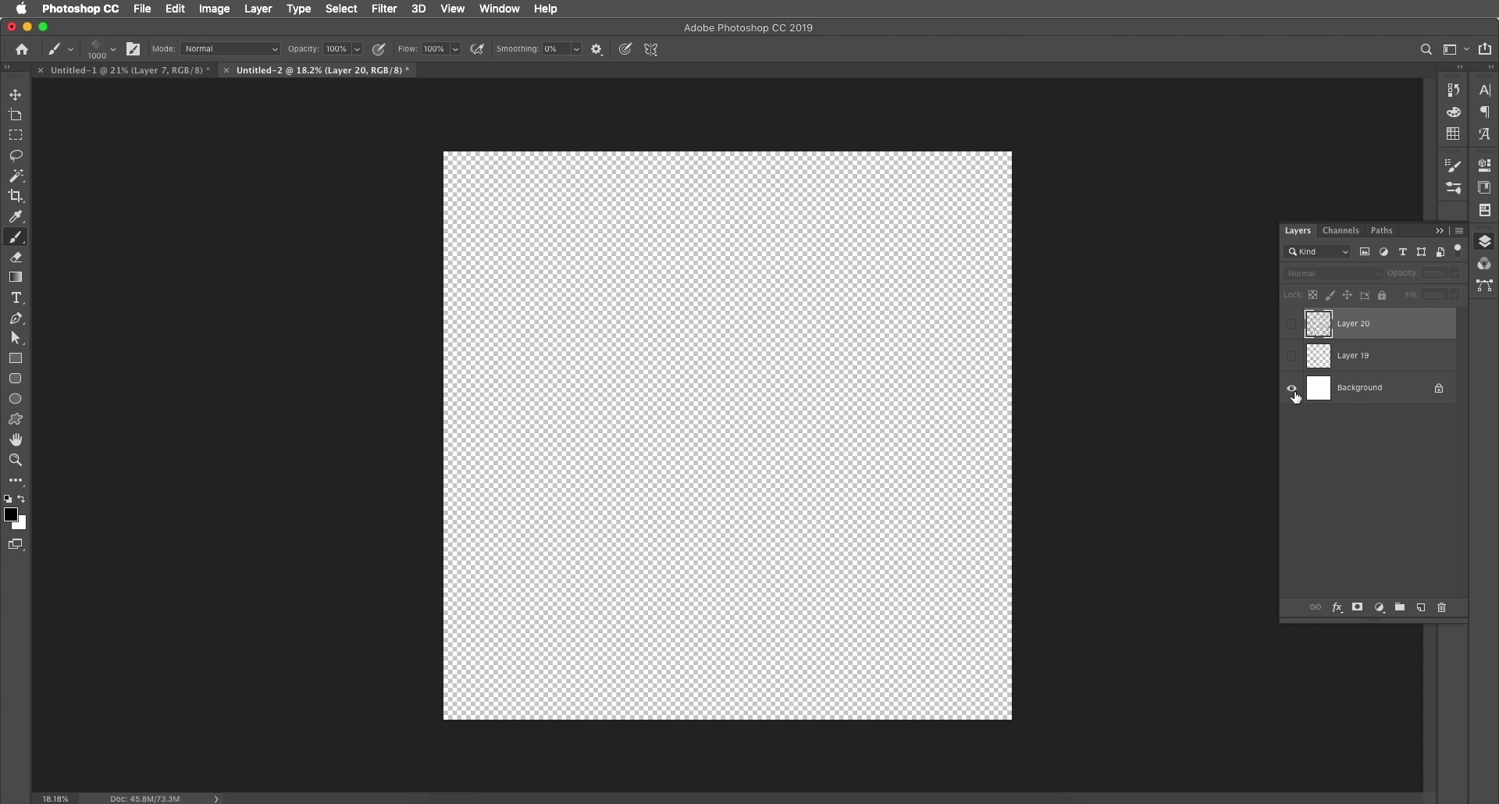
click(1292, 390)
click(1394, 359)
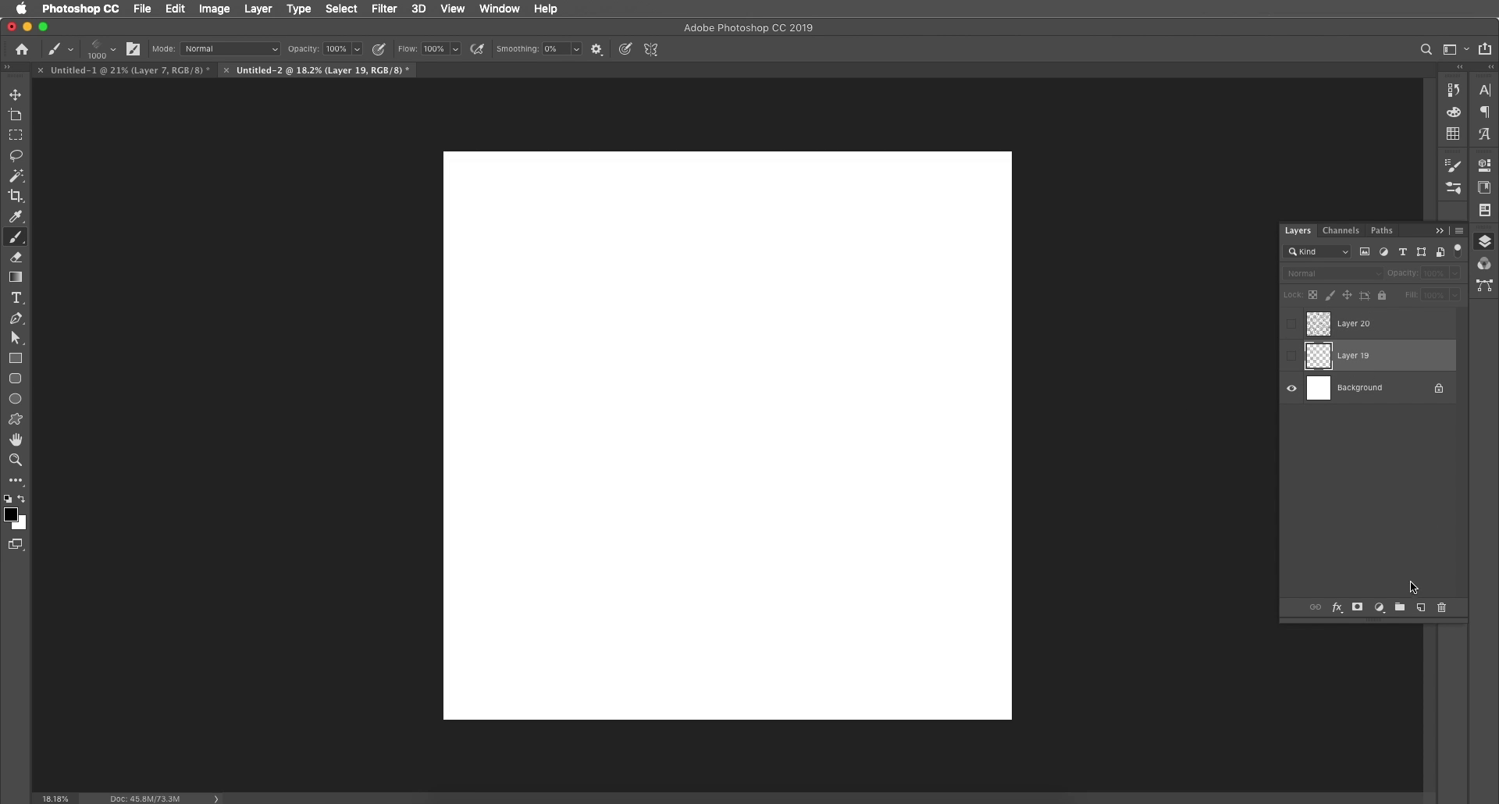
click(1419, 609)
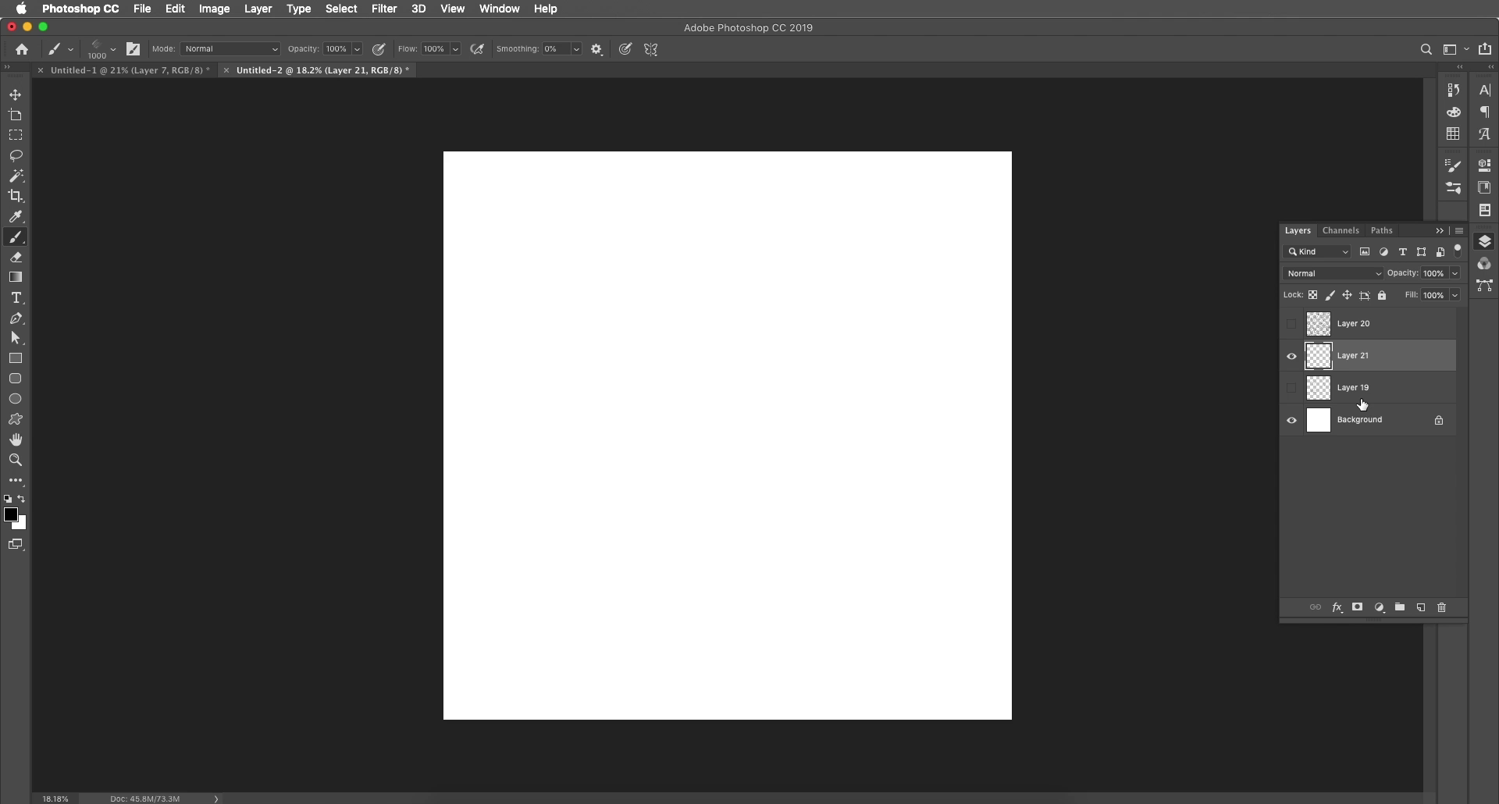
key(super+BackSpace)
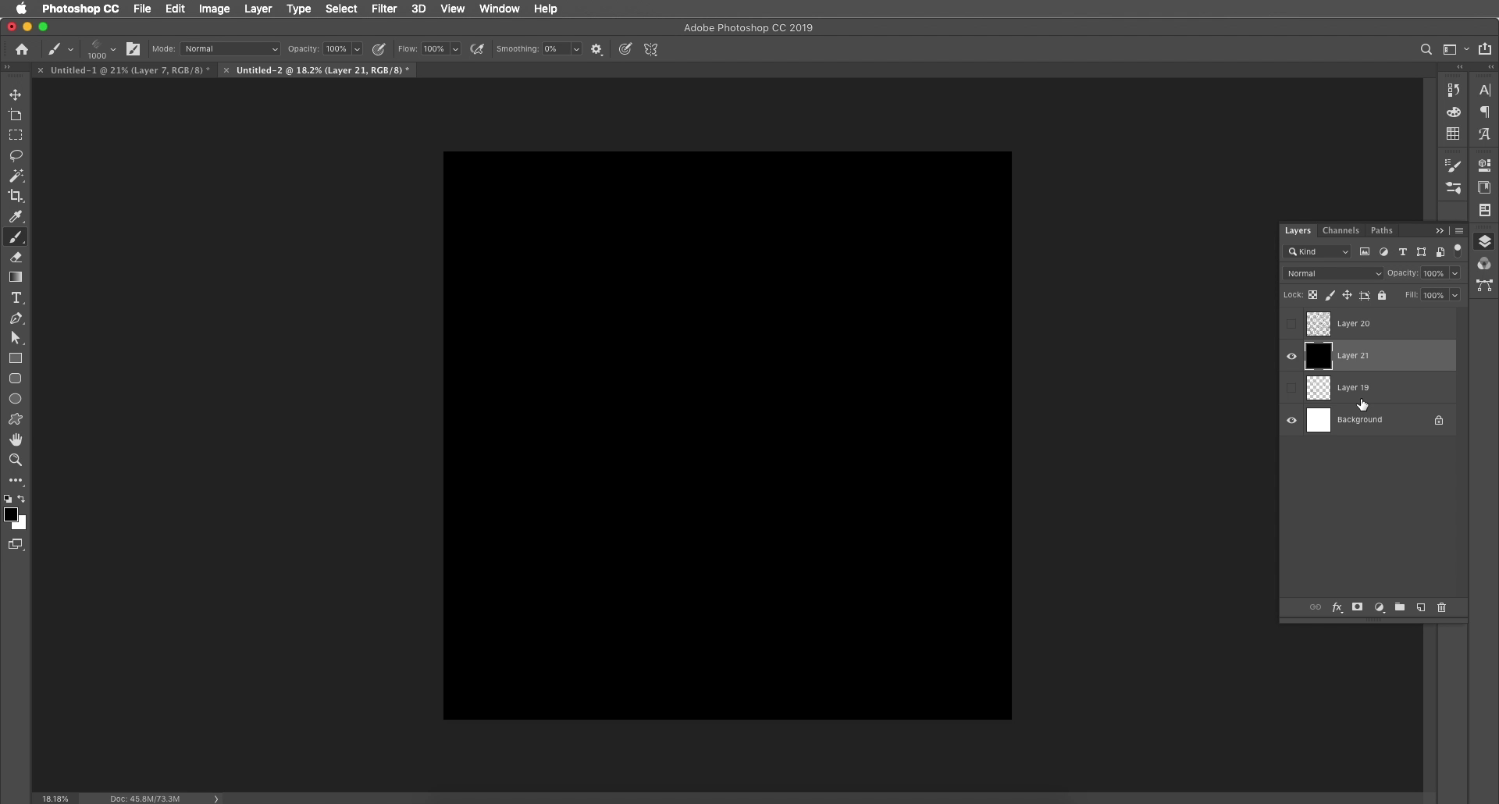
key(super+BackSpace)
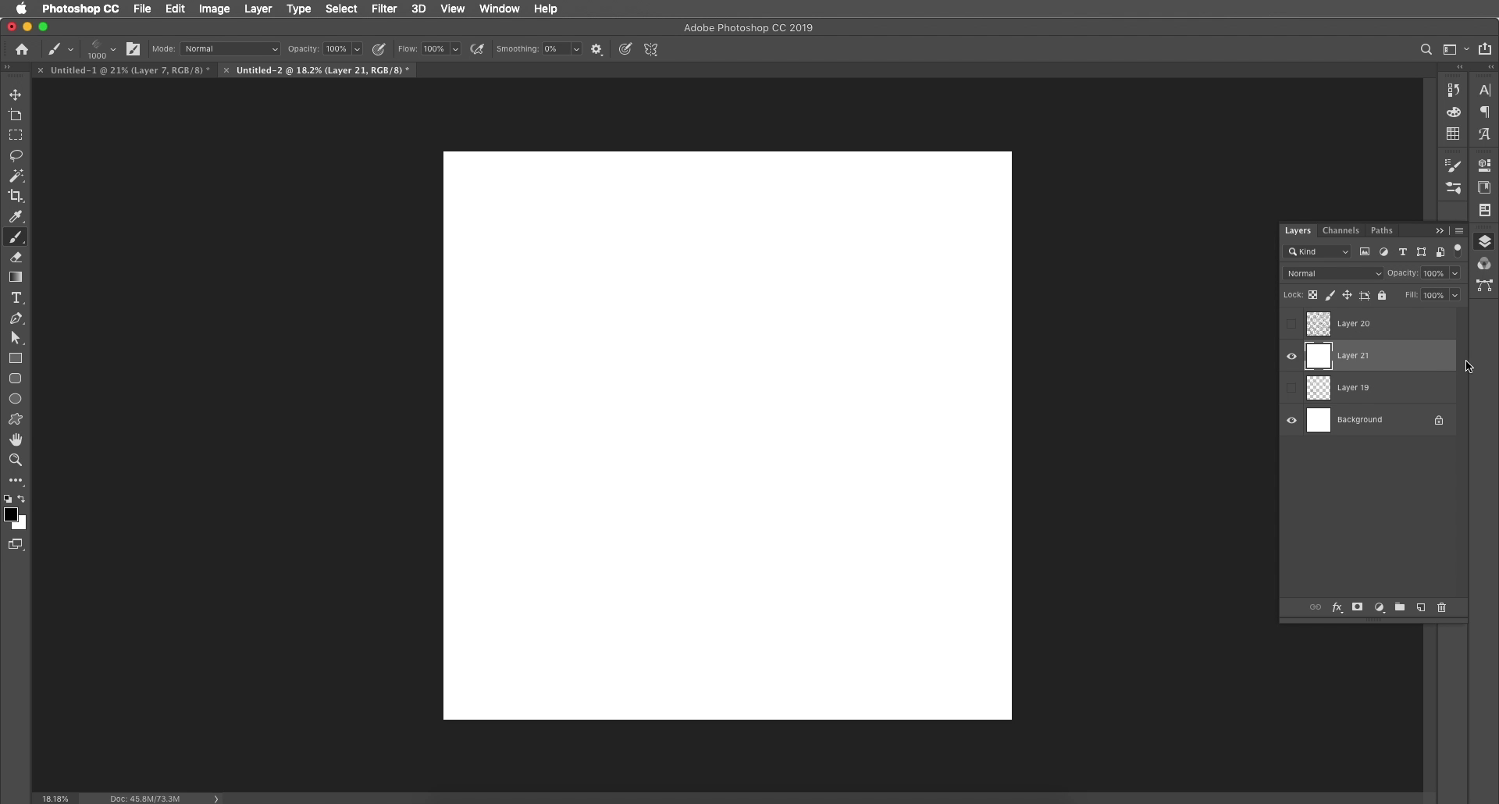
- Add a Pattern Overlay to the white Layer 21 using the newly defined pencil pattern, the last one in the pattern list
double_click(1434, 364)
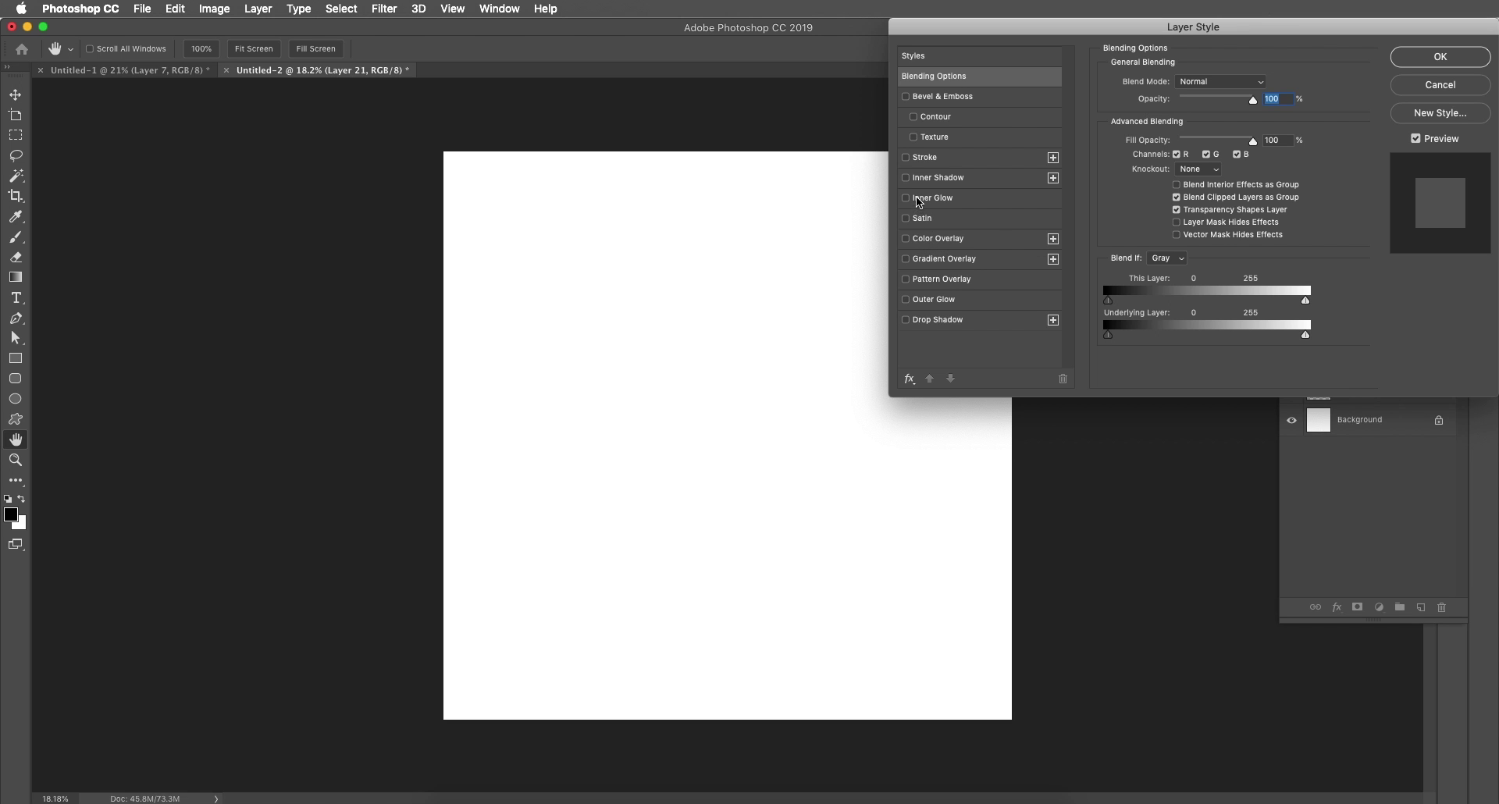
click(907, 280)
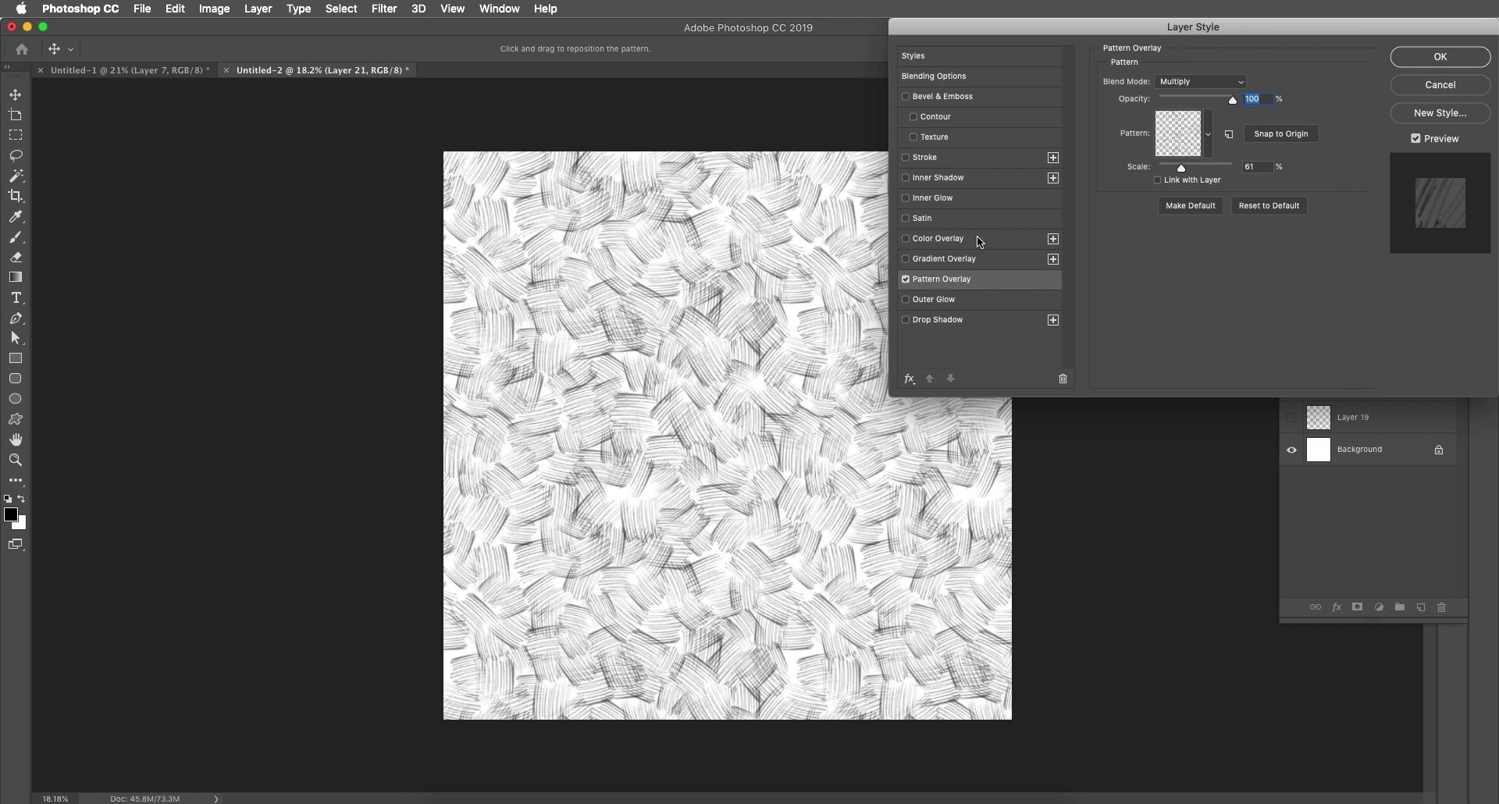
drag(1098, 31, 1154, 31)
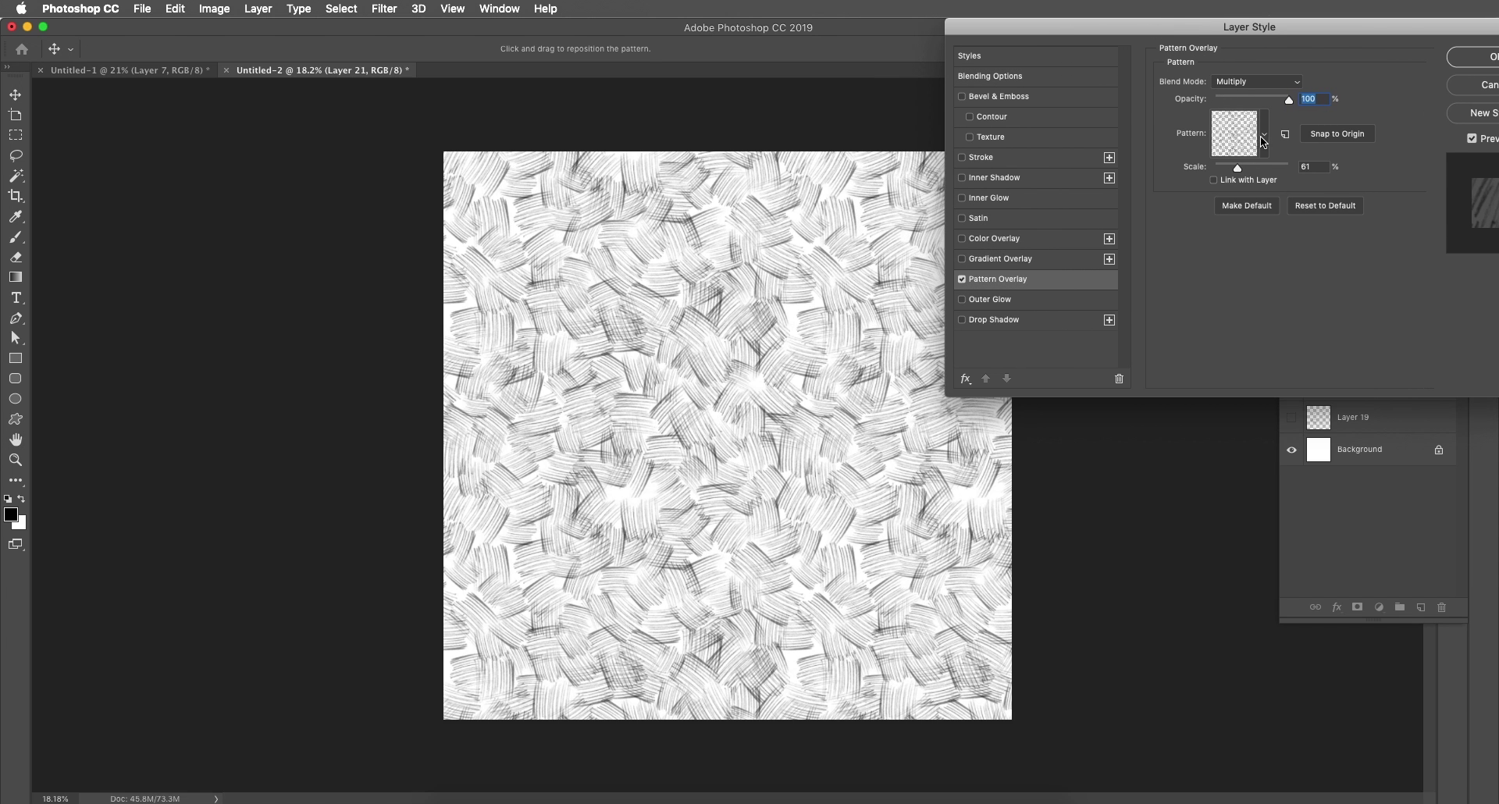
click(1262, 141)
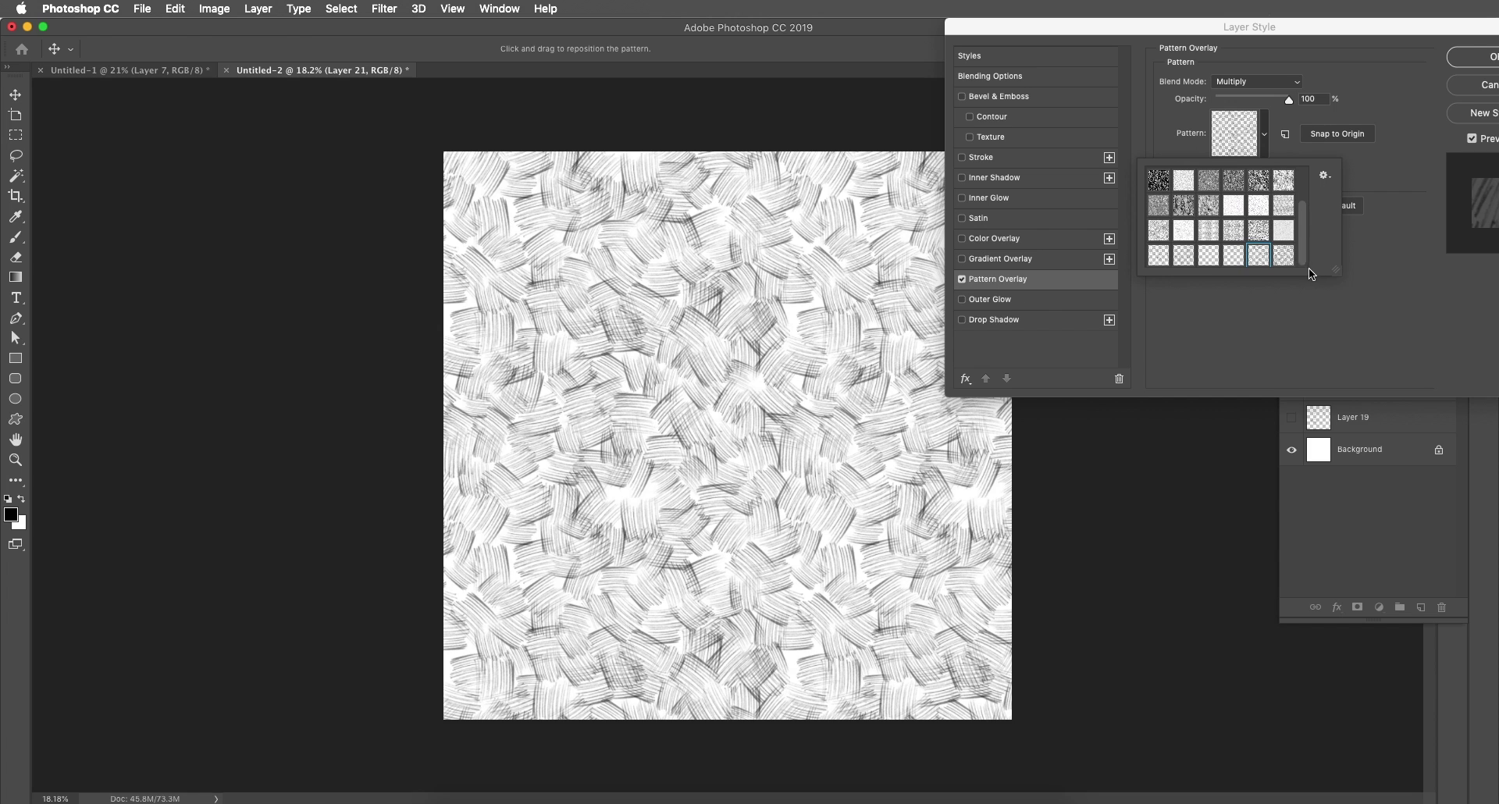
click(1284, 257)
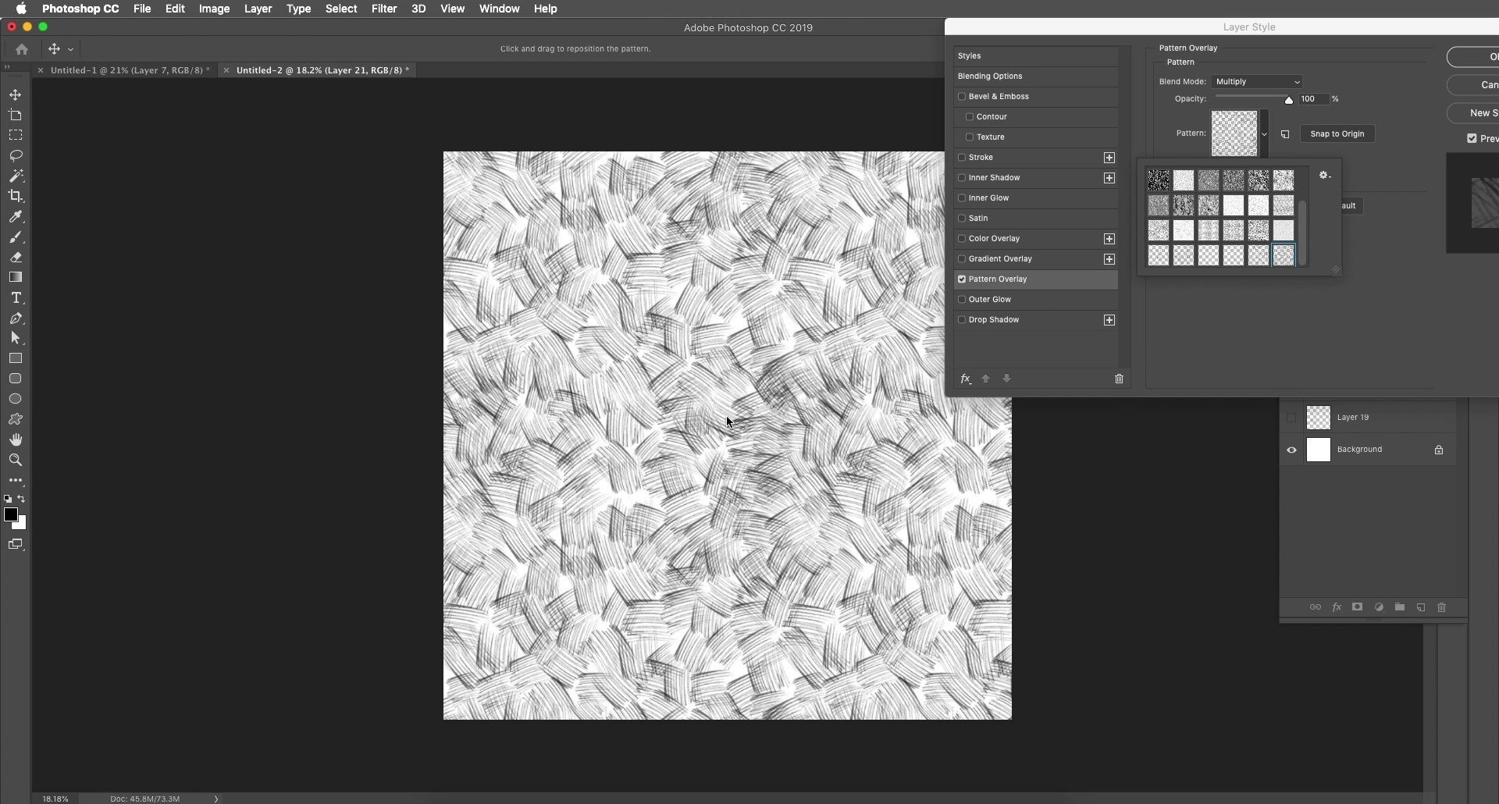
click(1265, 139)
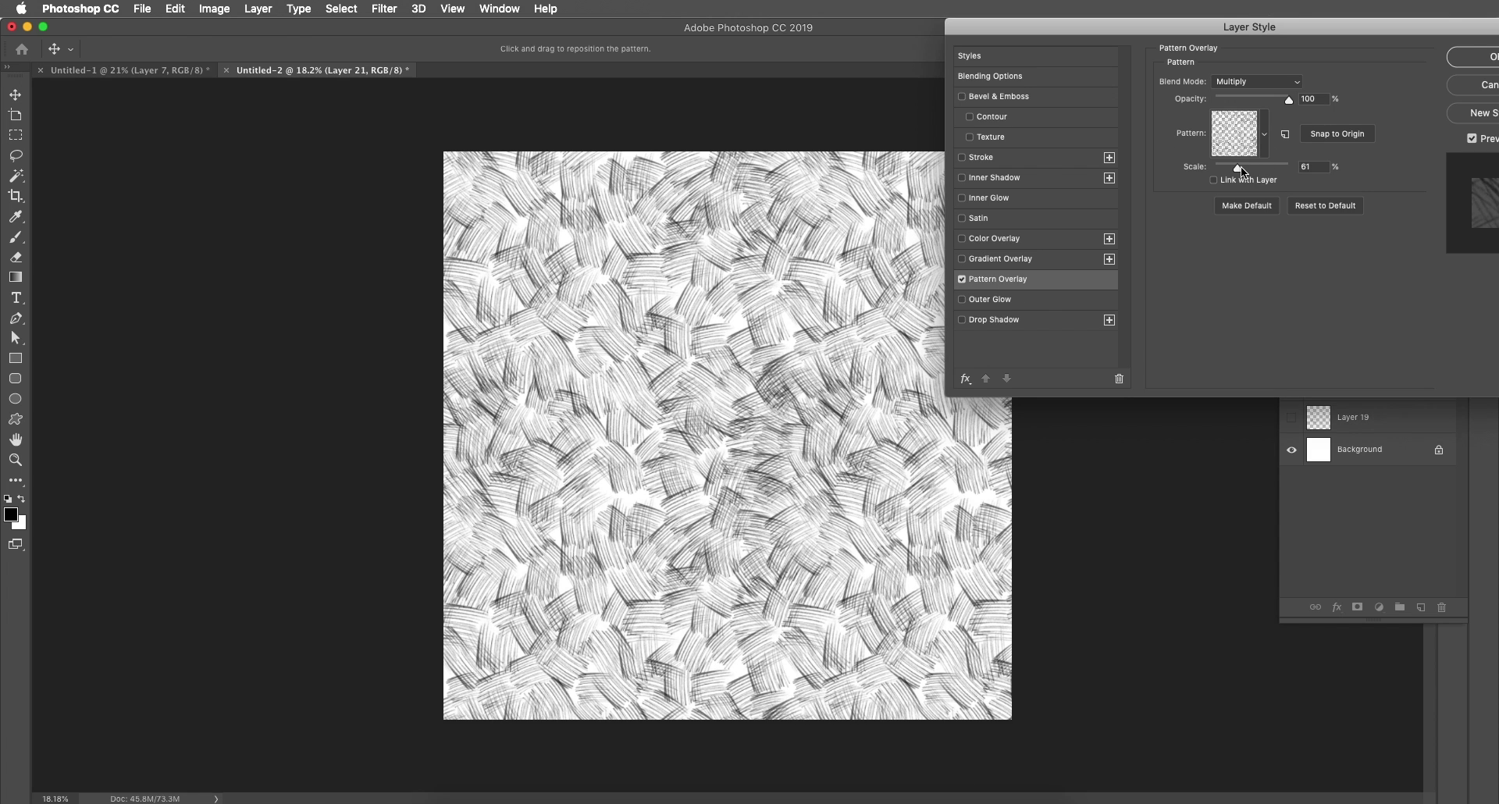
- Set the Pattern Overlay's scale to 61% and opacity to 77%, reposition the pattern on the canvas, and apply the layer style
mouse_move(1234, 168)
mouse_down()
mouse_move(1252, 166)
mouse_move(1237, 167)
mouse_up()
drag(1287, 100, 1252, 101)
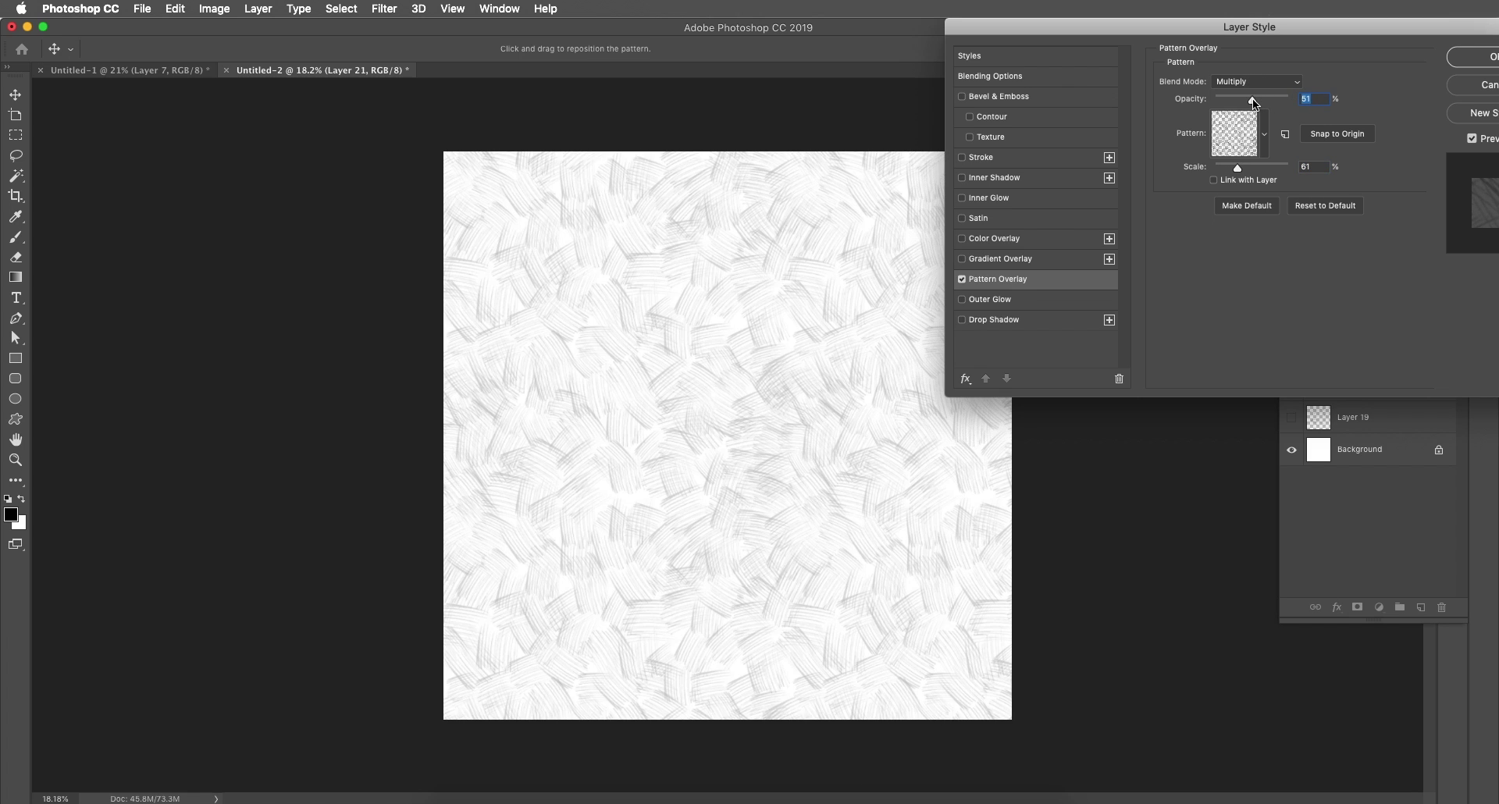
drag(1271, 100, 1273, 102)
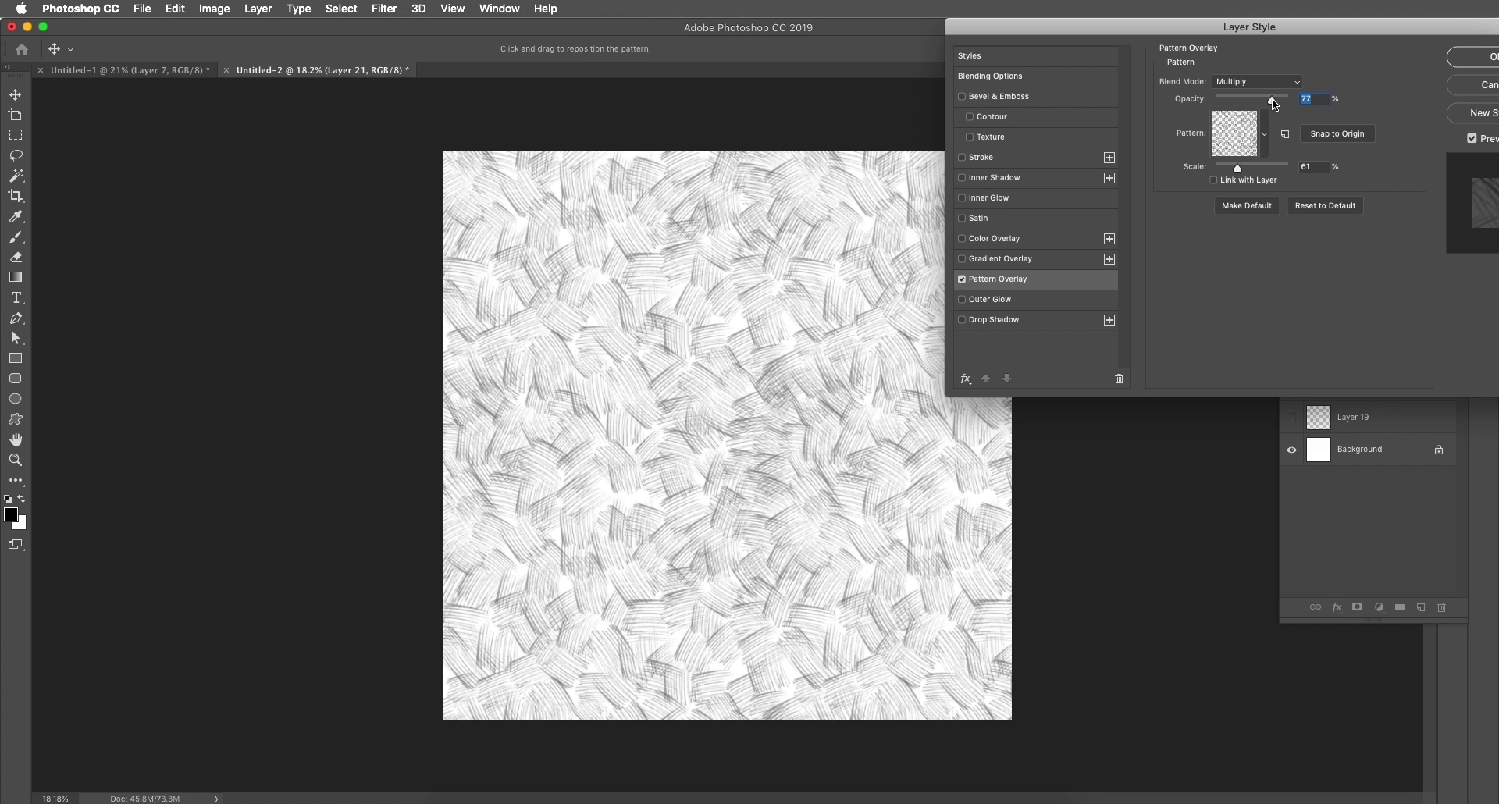
drag(879, 435, 858, 366)
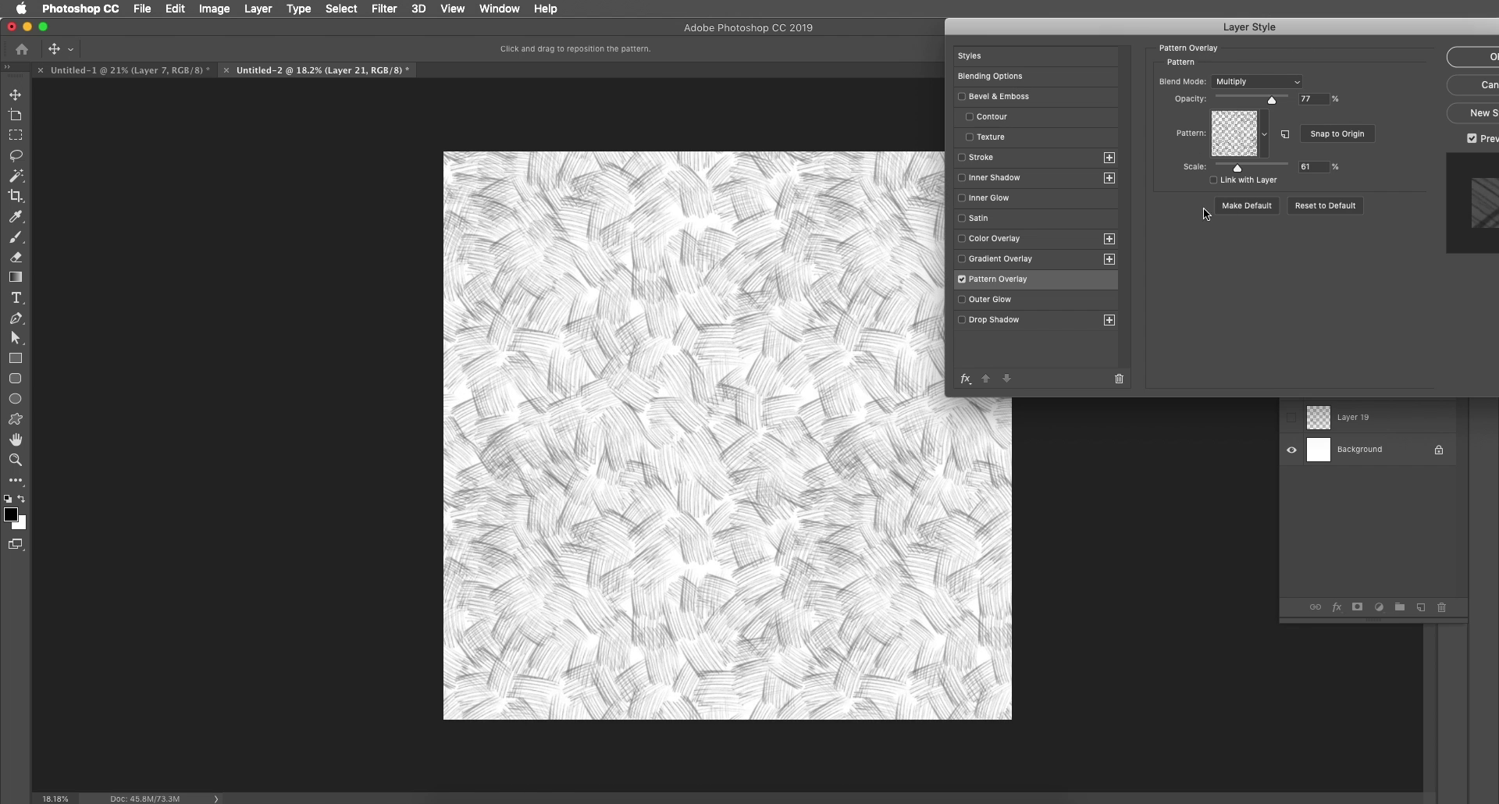
click(1471, 57)
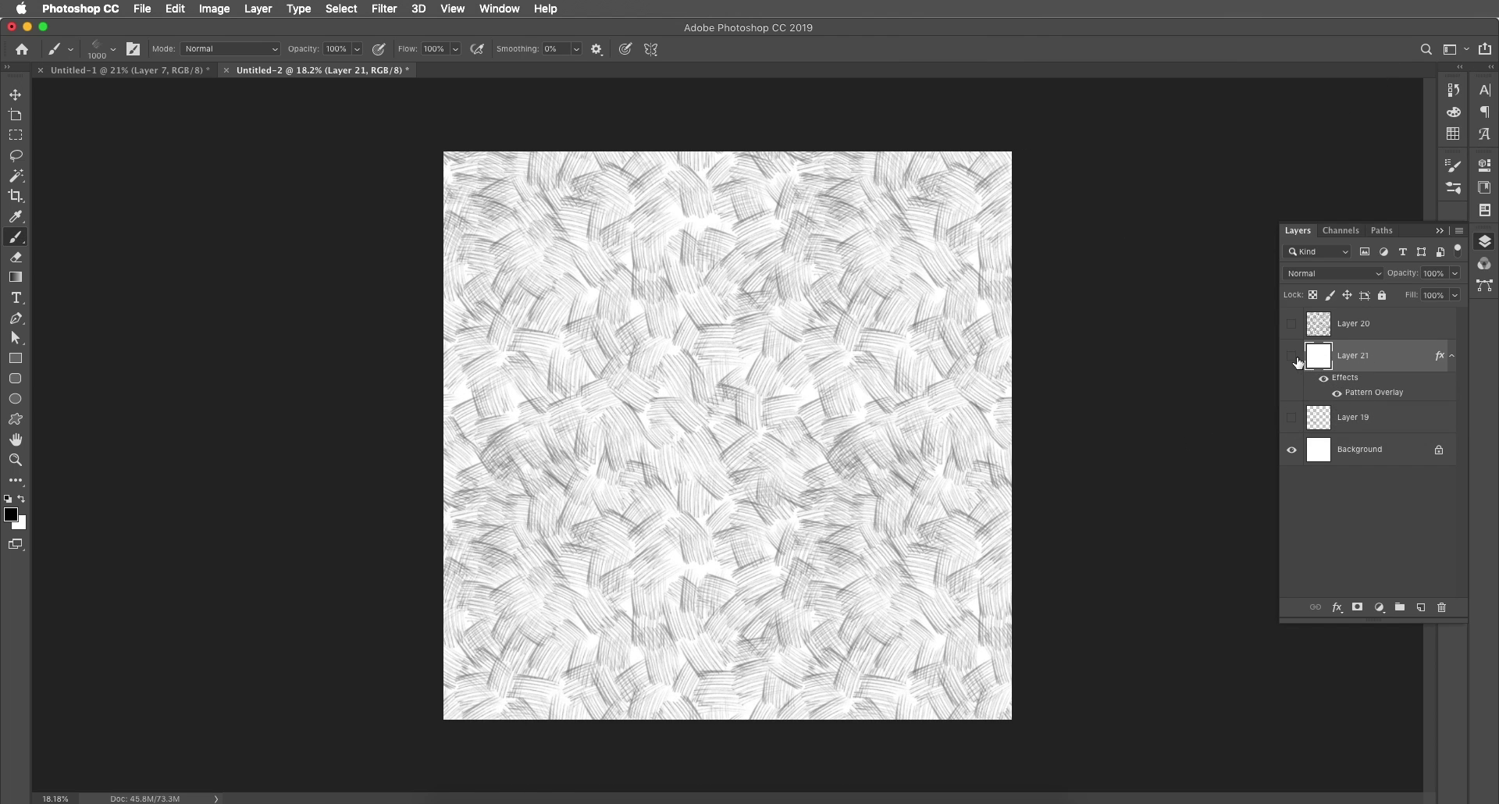
- Hide Layer 21, briefly view the scanned strokes on Layer 19, and add a new empty layer above Layer 21
click(1293, 356)
click(1291, 418)
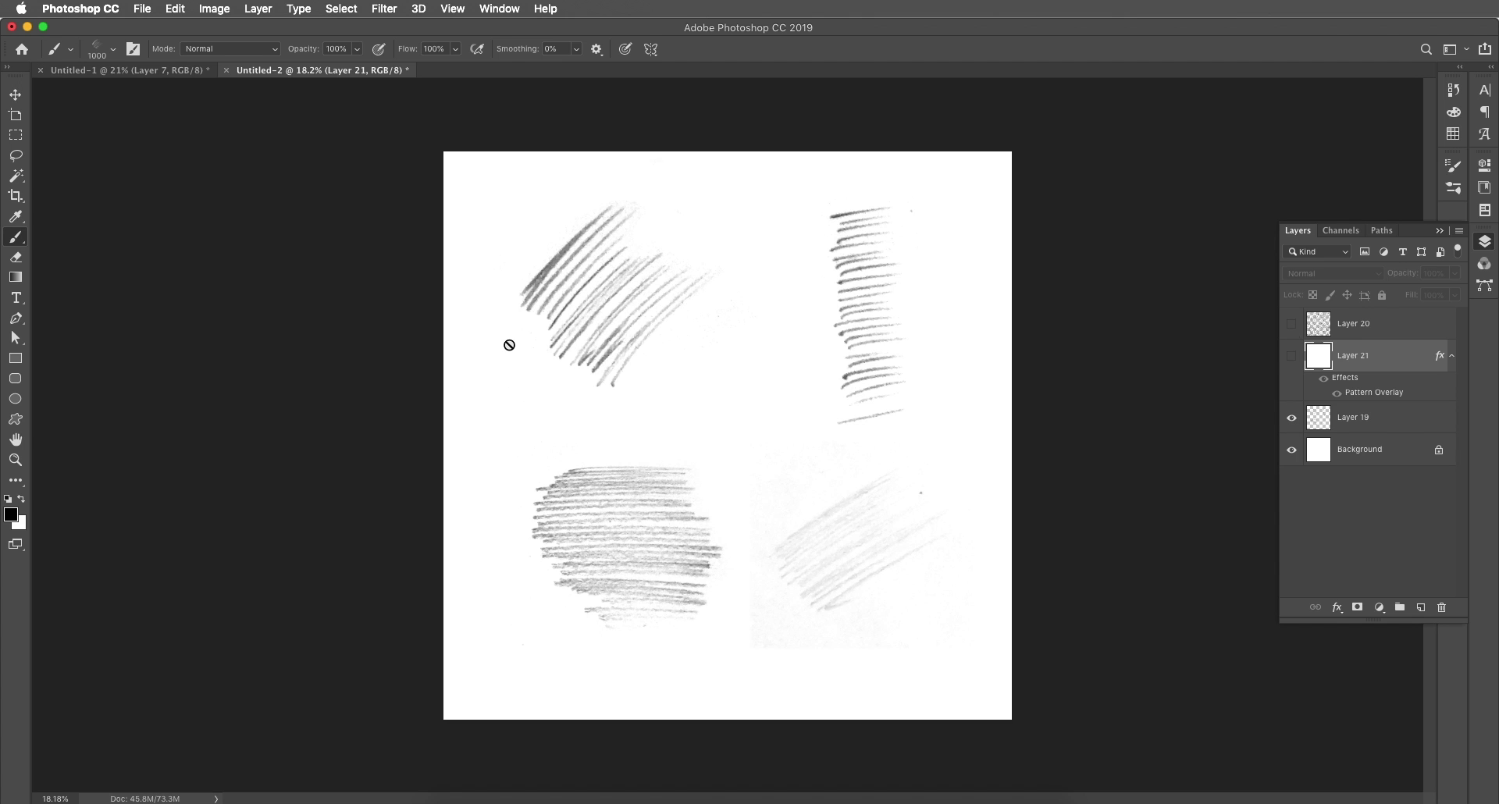
key(v)
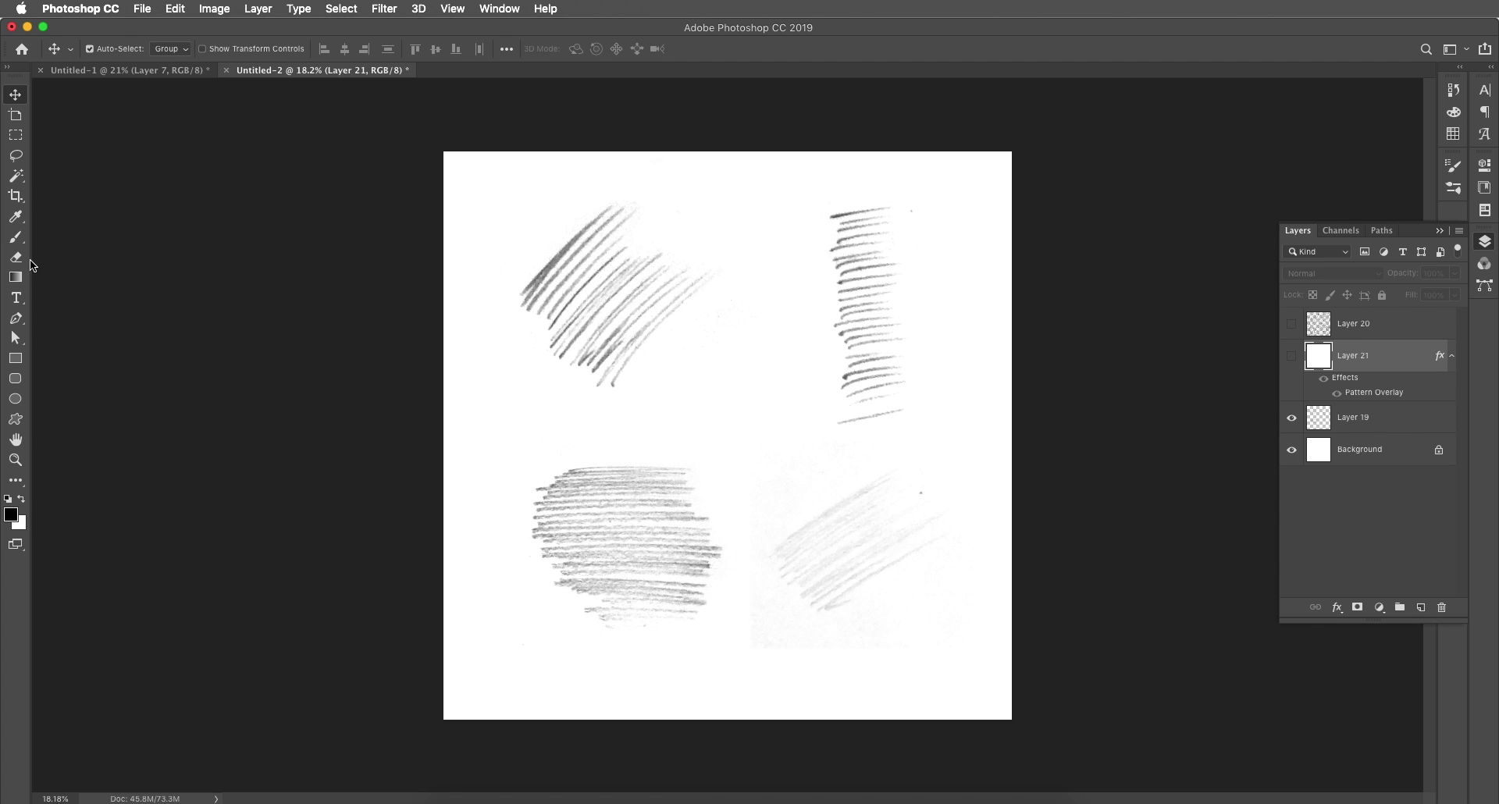
click(1420, 608)
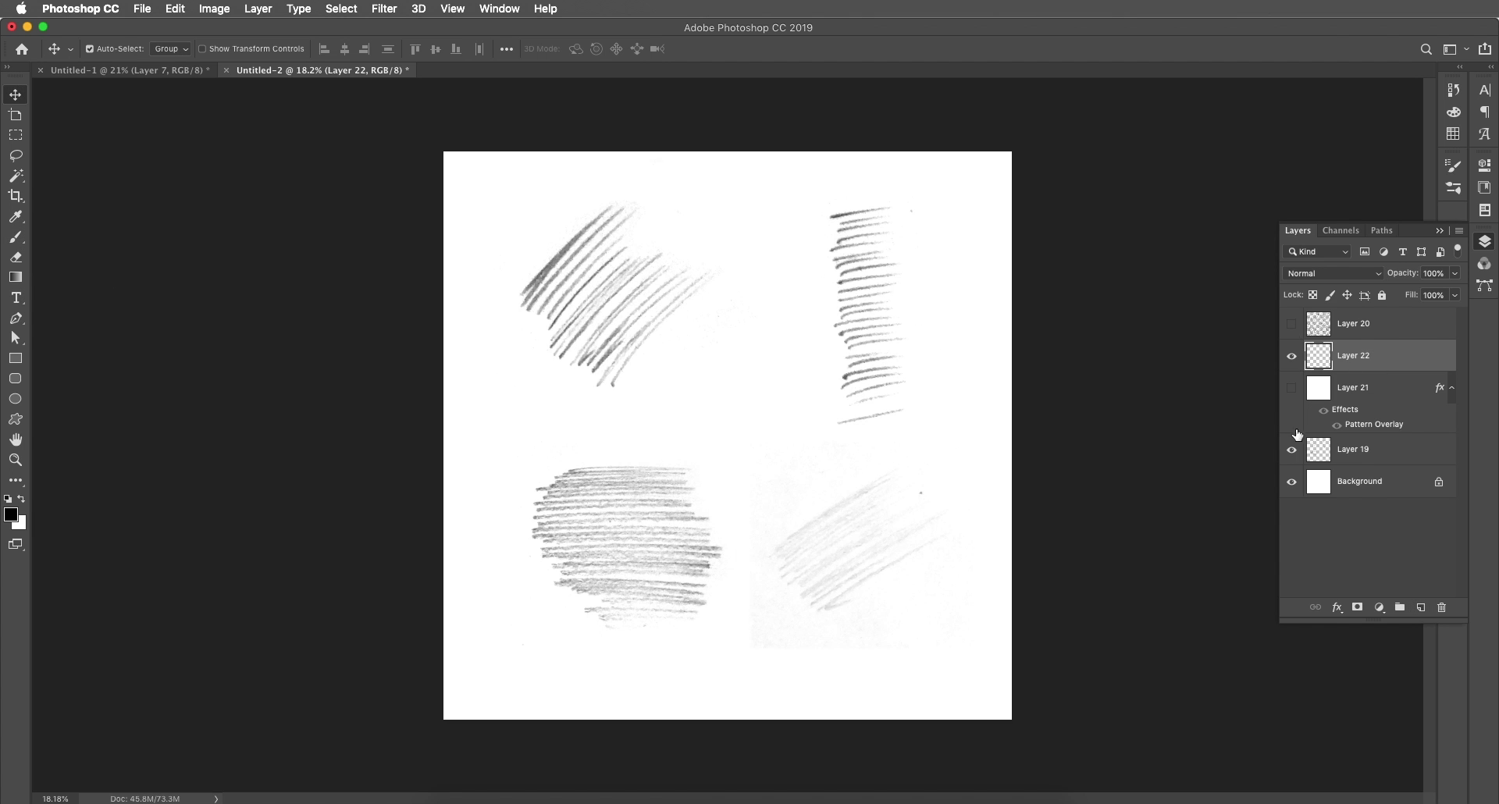
click(1291, 451)
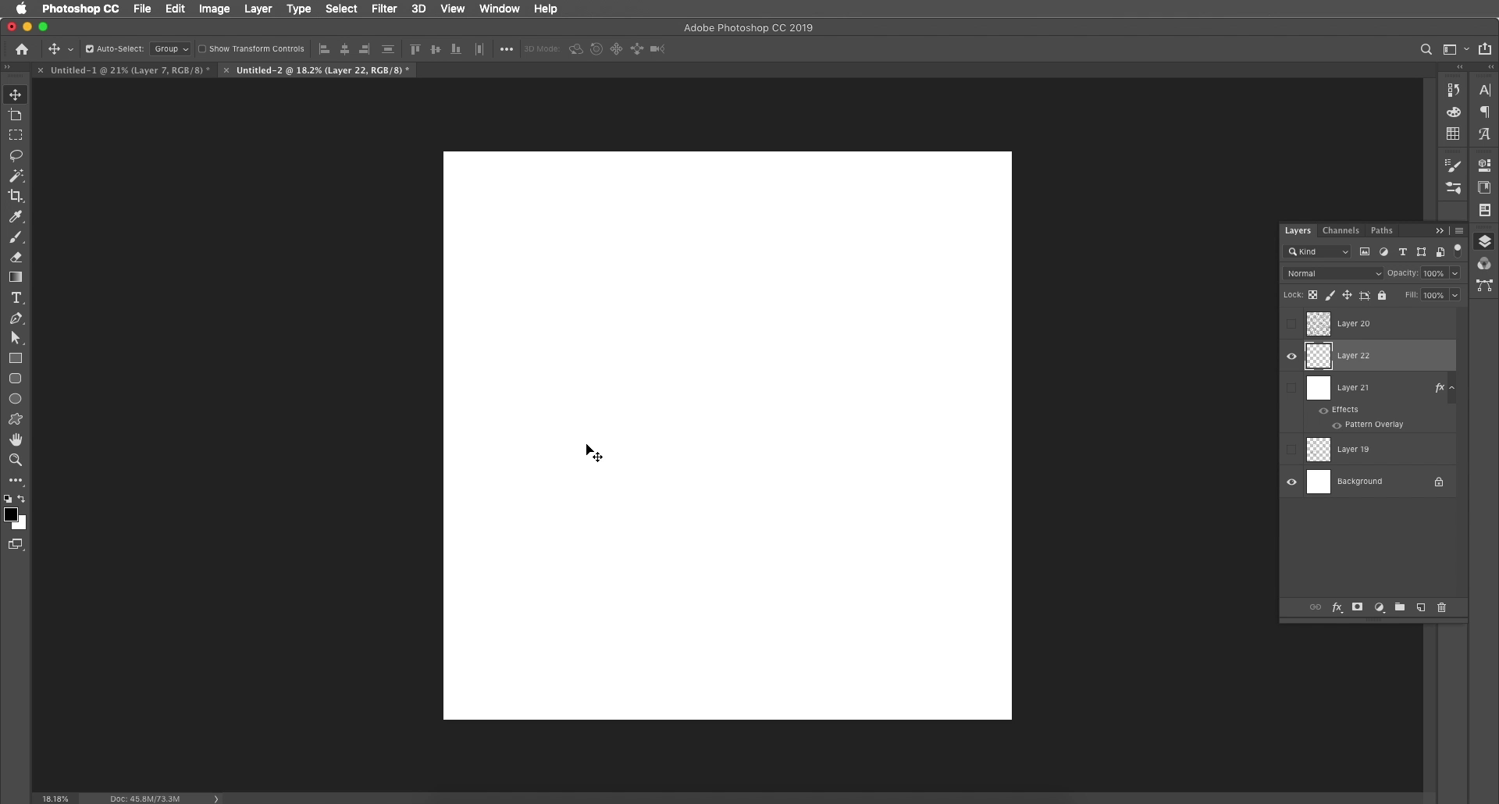
- Choose the Pattern Brush 2 preset and stamp its vertical column of strokes once near the middle of Layer 22
key(b)
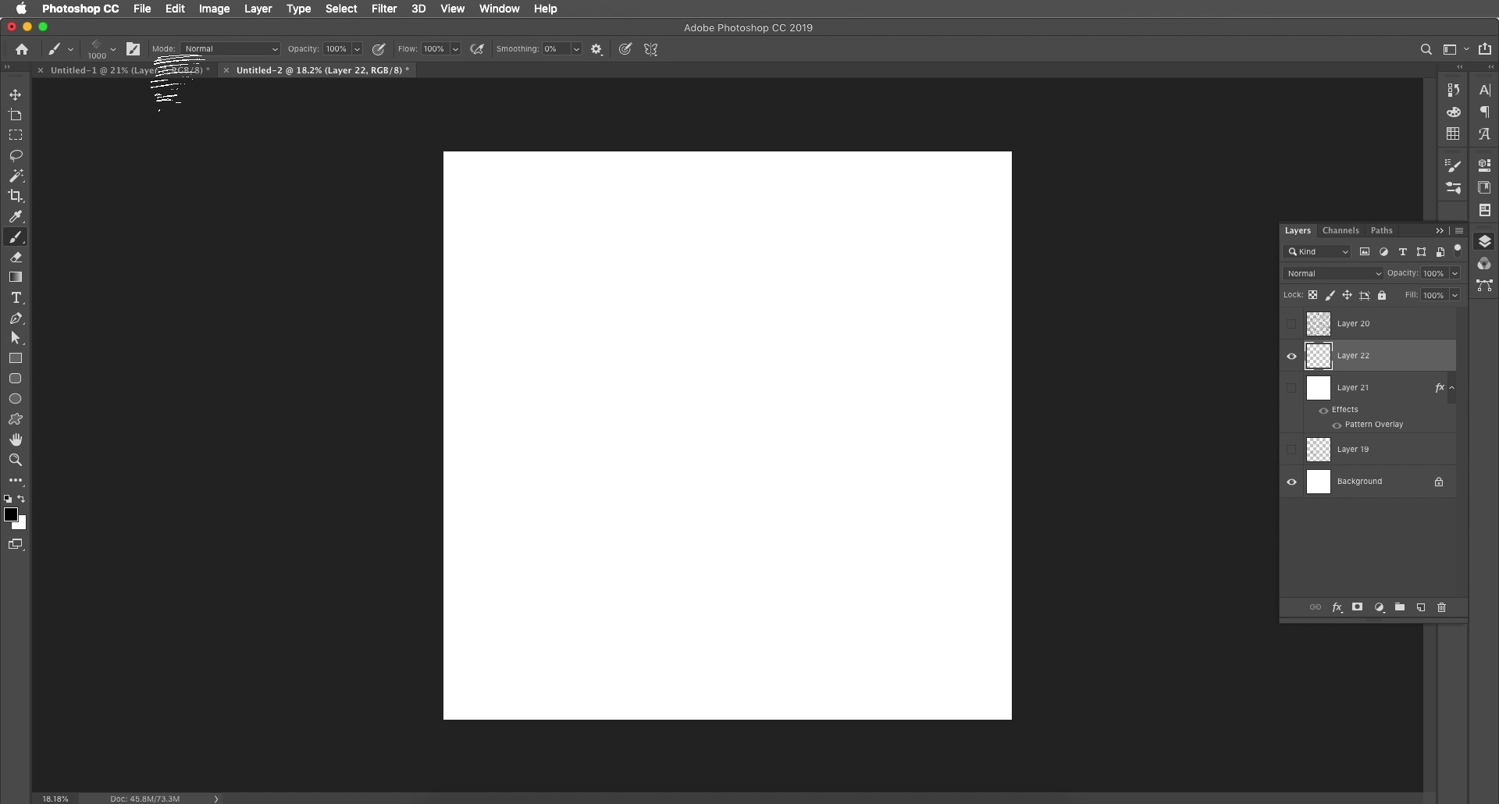
click(114, 49)
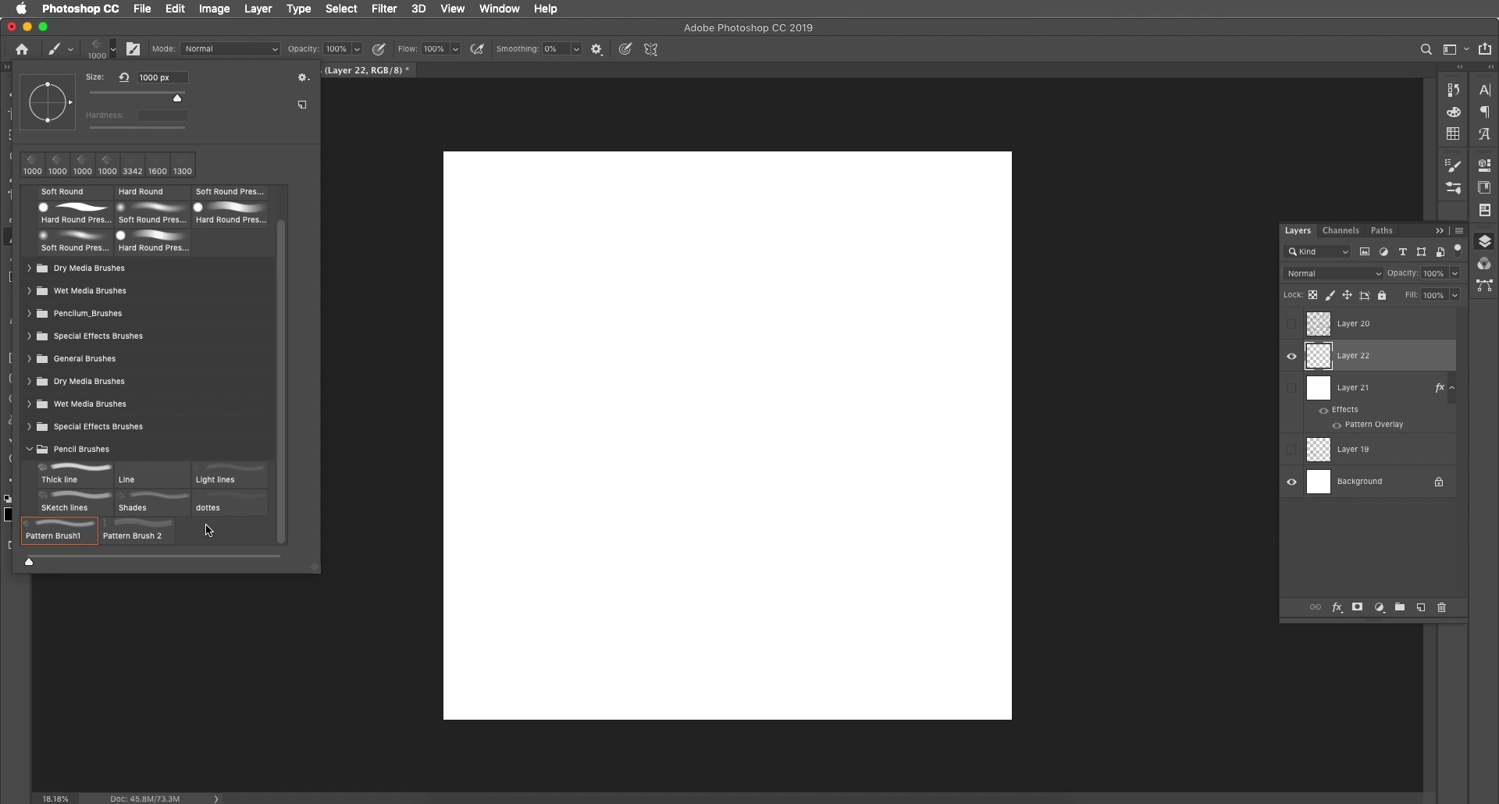
click(137, 536)
click(667, 441)
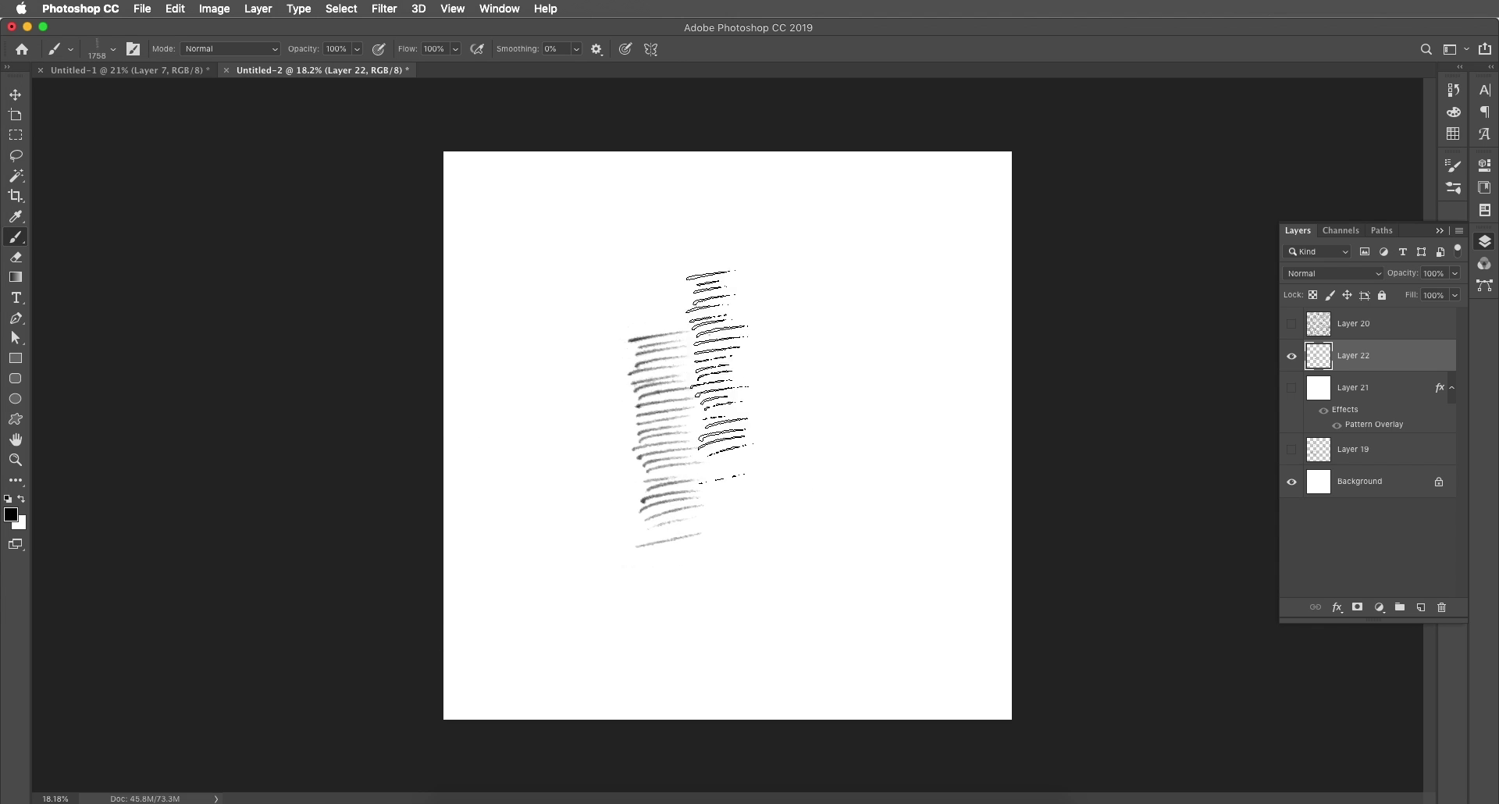
- Undo the middle stamp, reduce the brush to 1300 px, and stamp five adjoining stroke columns in the canvas's upper-left corner
key(super+z)
key(bracketleft)
key(bracketleft)
key(bracketleft)
key(bracketleft)
key(bracketleft)
click(484, 259)
click(521, 254)
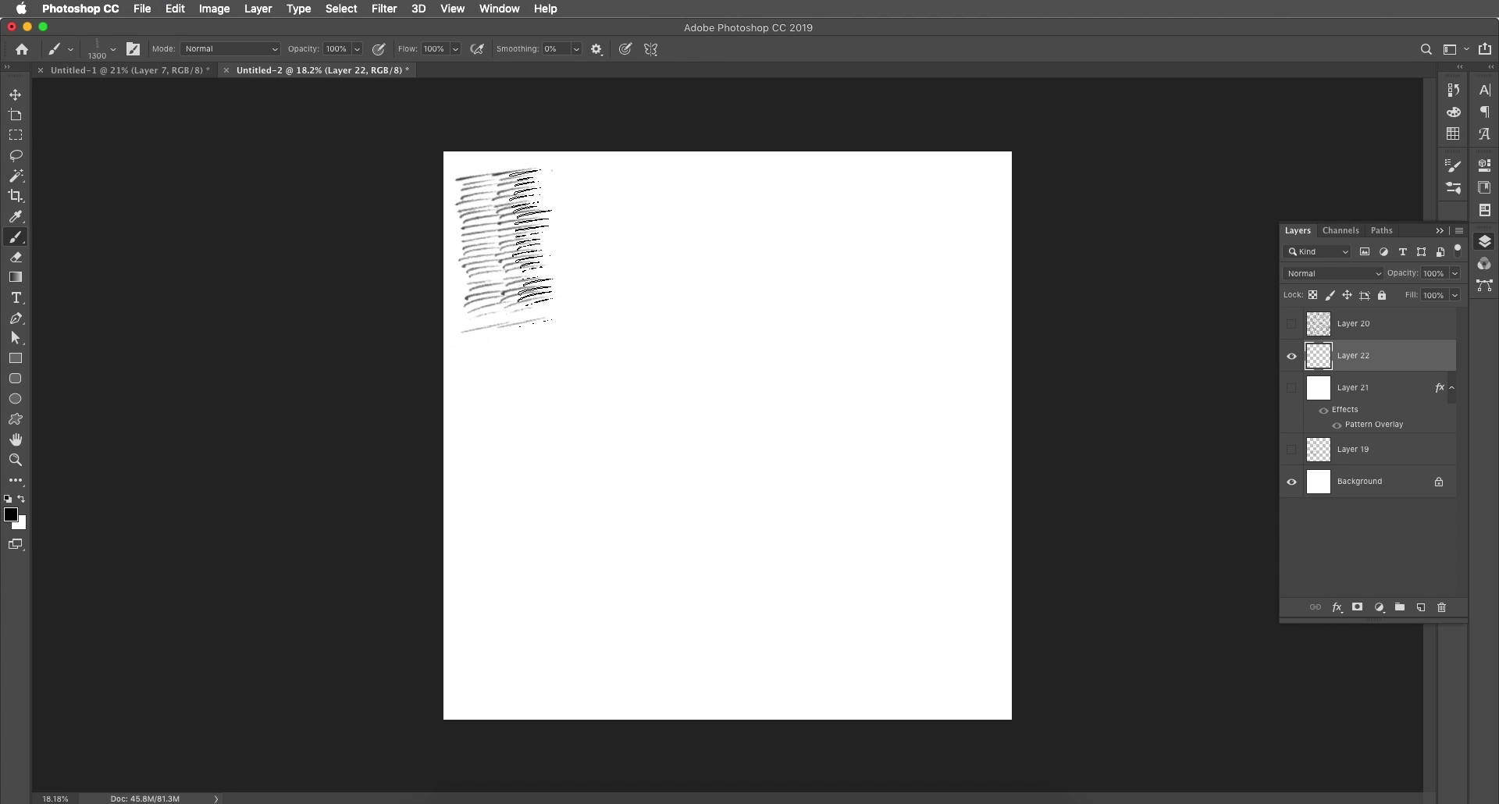
drag(539, 244, 634, 243)
- Erase the stray strokes hanging below the lower edge of the stamped hatch block
click(16, 96)
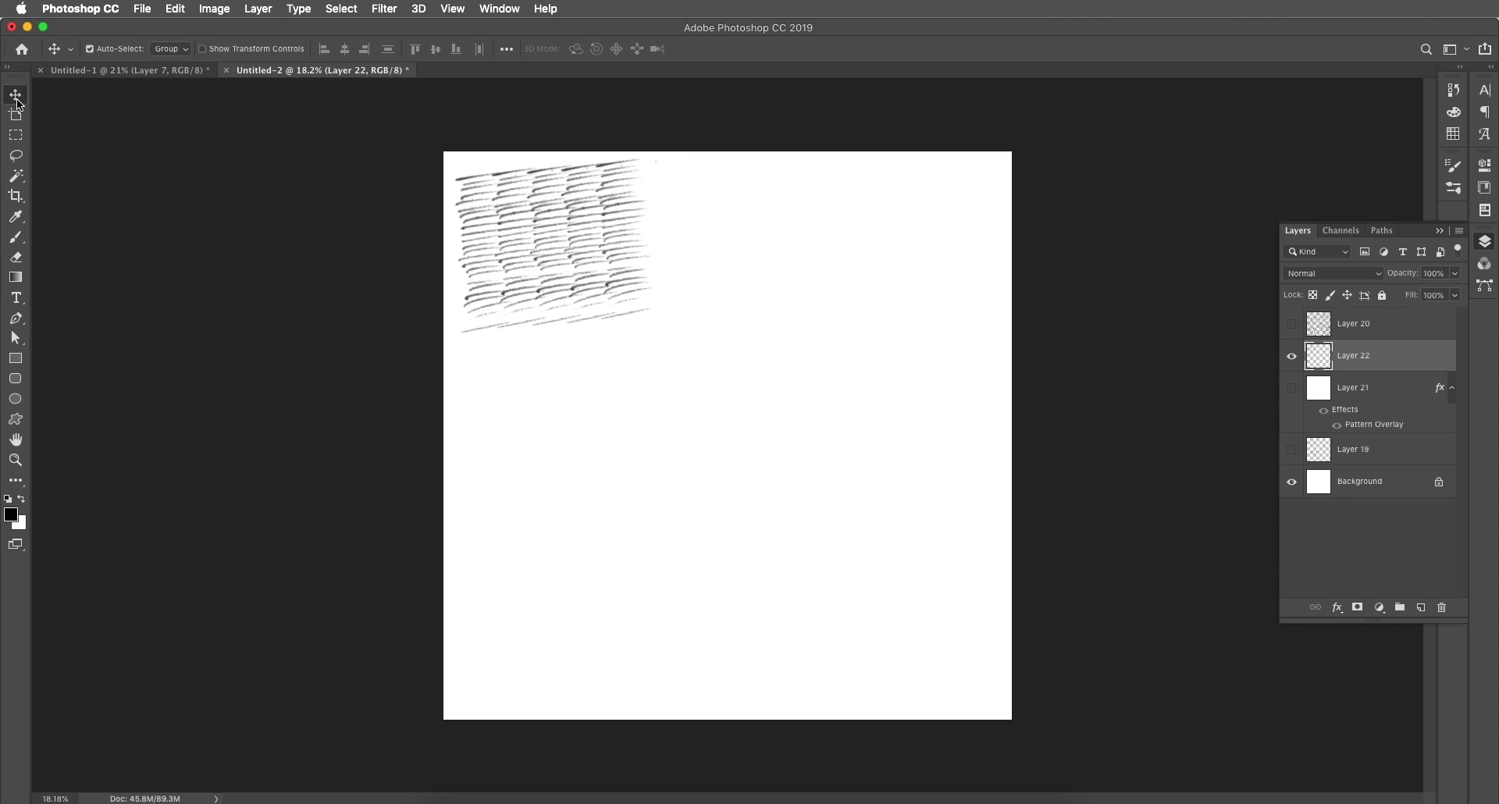
key(e)
mouse_move(689, 348)
mouse_down()
mouse_move(642, 318)
mouse_move(494, 334)
mouse_up()
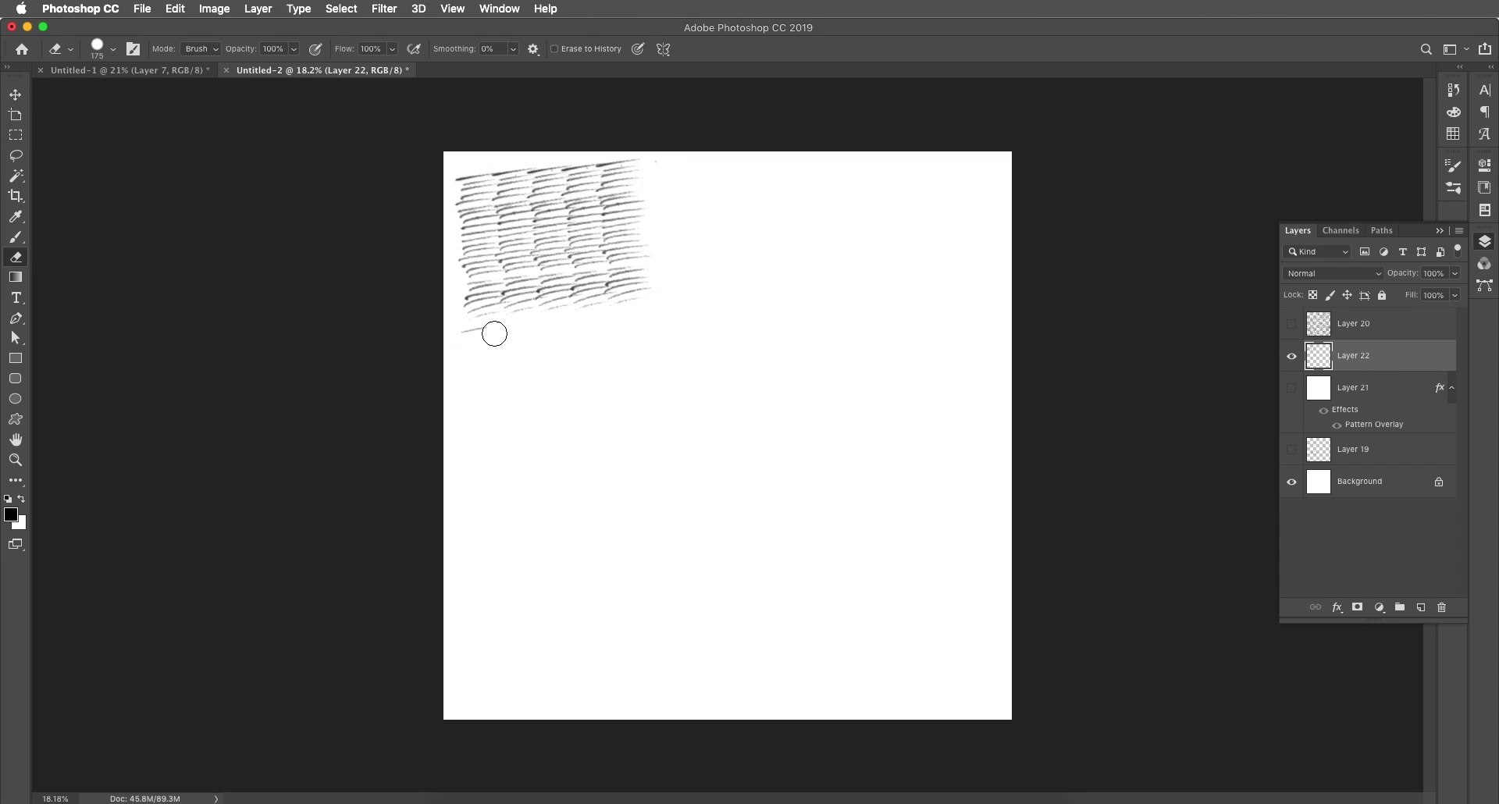
- Duplicate the hatch block down the canvas and alongside to form two adjoining columns of four blocks each
key(v)
drag(617, 249, 617, 395)
mouse_move(562, 269)
mouse_down()
mouse_move(737, 255)
mouse_move(733, 284)
mouse_move(731, 261)
mouse_move(788, 344)
mouse_move(796, 437)
mouse_move(743, 695)
mouse_up()
shift+click(1412, 440)
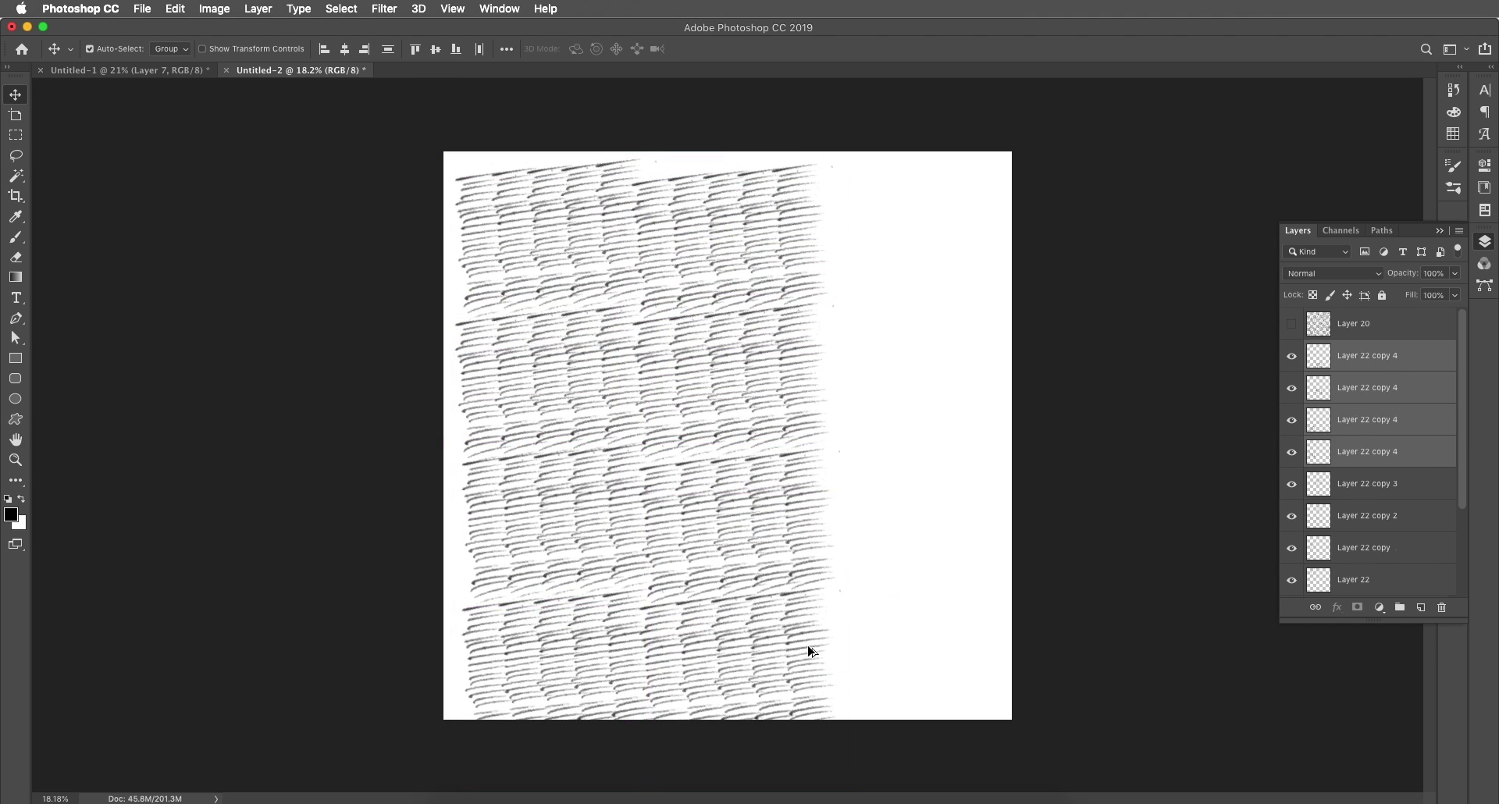
drag(807, 645, 808, 651)
click(752, 706)
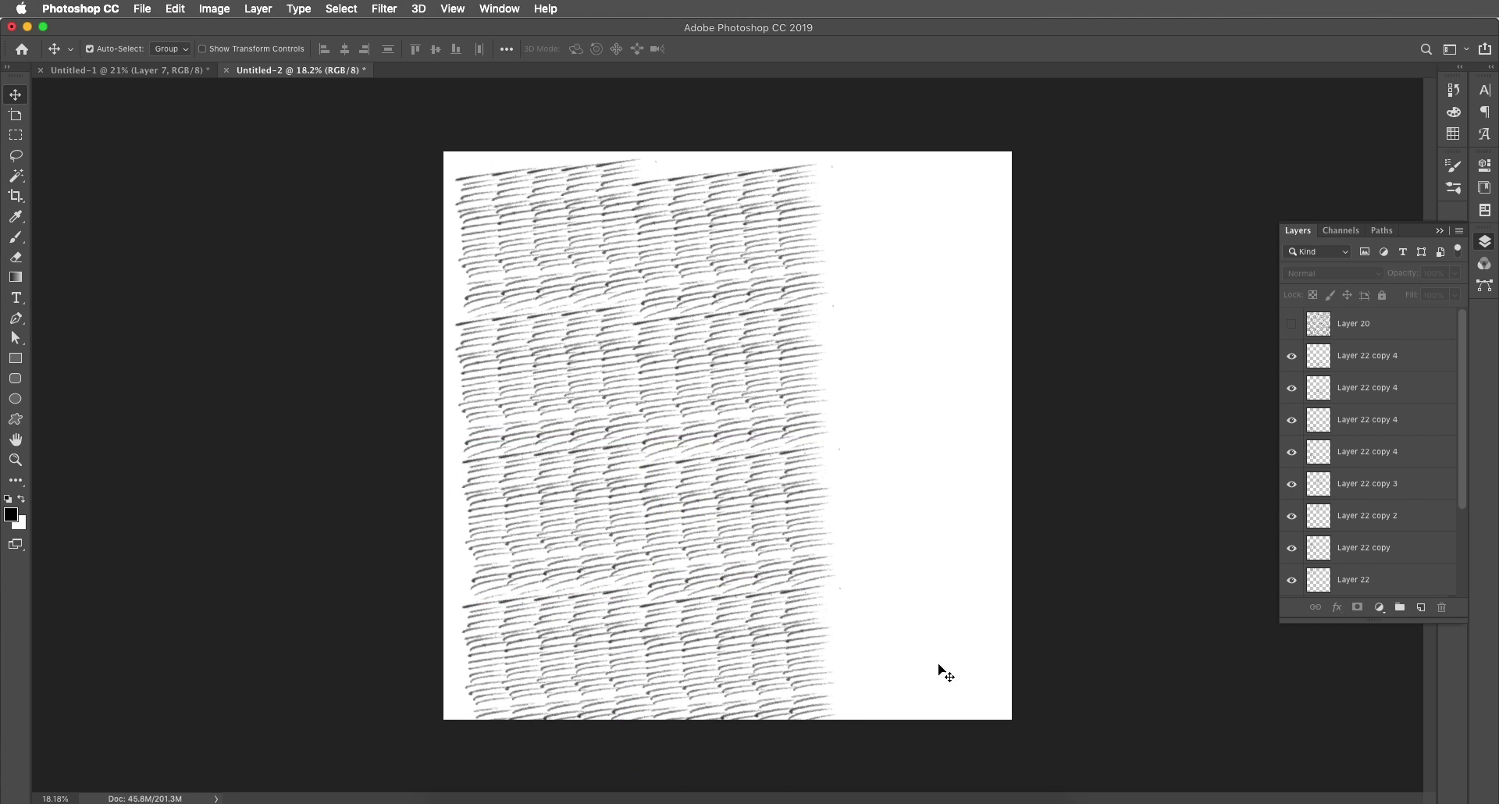
- Duplicate a hatch block four times and arrange the copies as a third column filling the canvas's right third
click(789, 425)
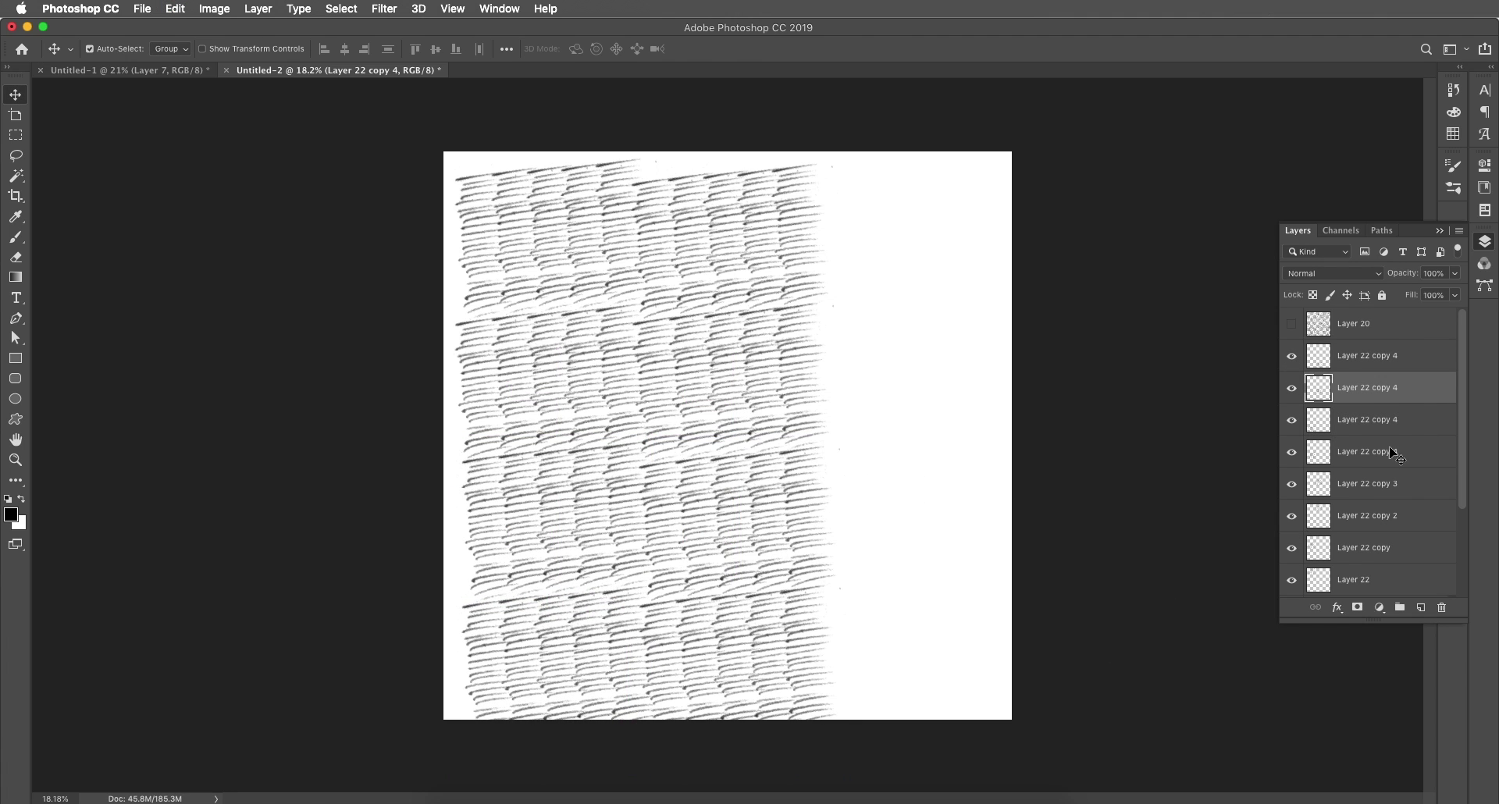
key(super+j)
drag(791, 499, 970, 365)
drag(779, 499, 945, 512)
key(super+j)
key(super+j)
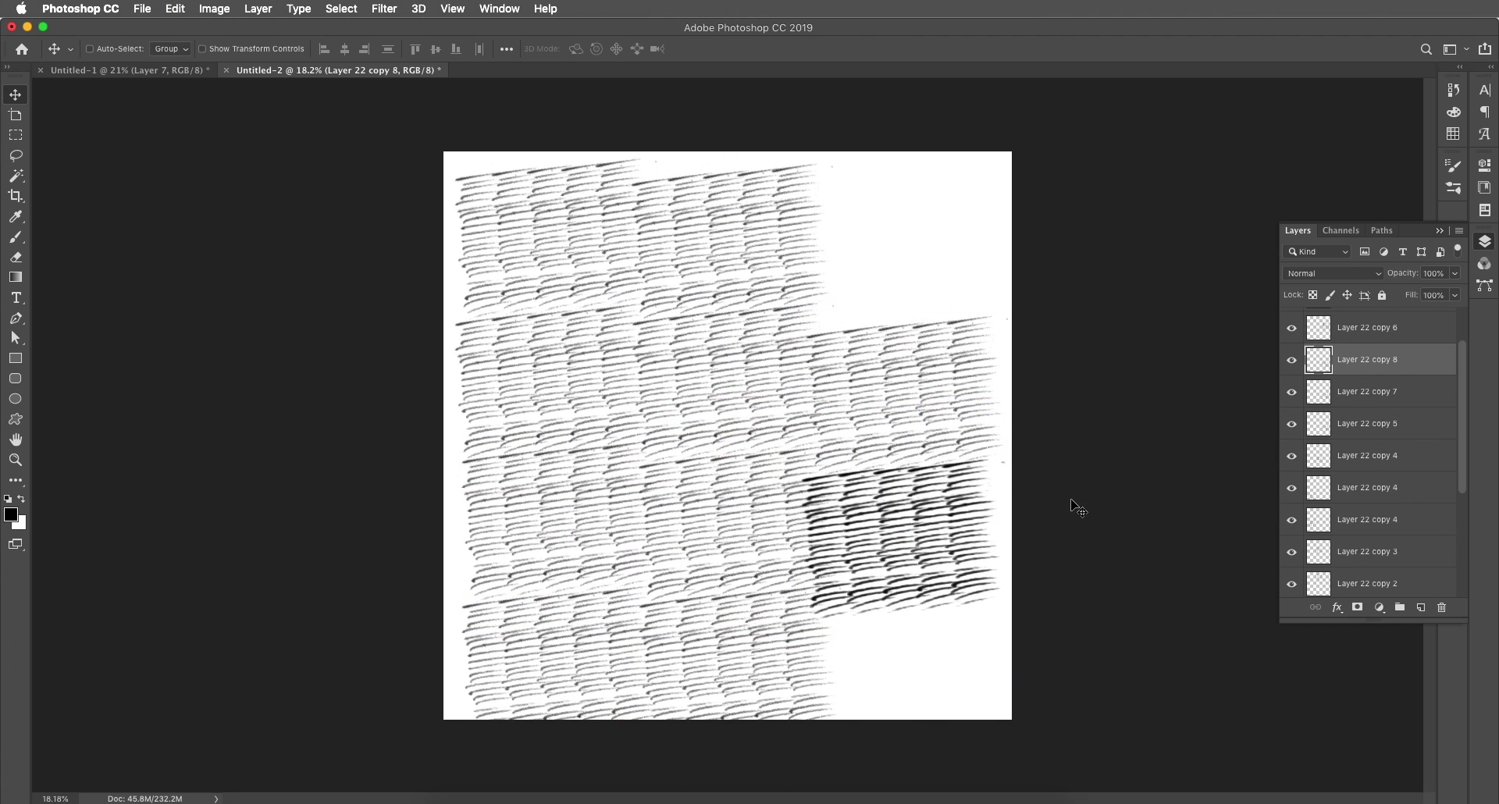
key(super+z)
drag(856, 334, 854, 203)
scroll(836, 704, up, 1)
click(836, 704)
drag(885, 606, 901, 763)
- Select Layer 22 and all its copies and merge them into a single layer
key(e)
scroll(1074, 539, up, 5)
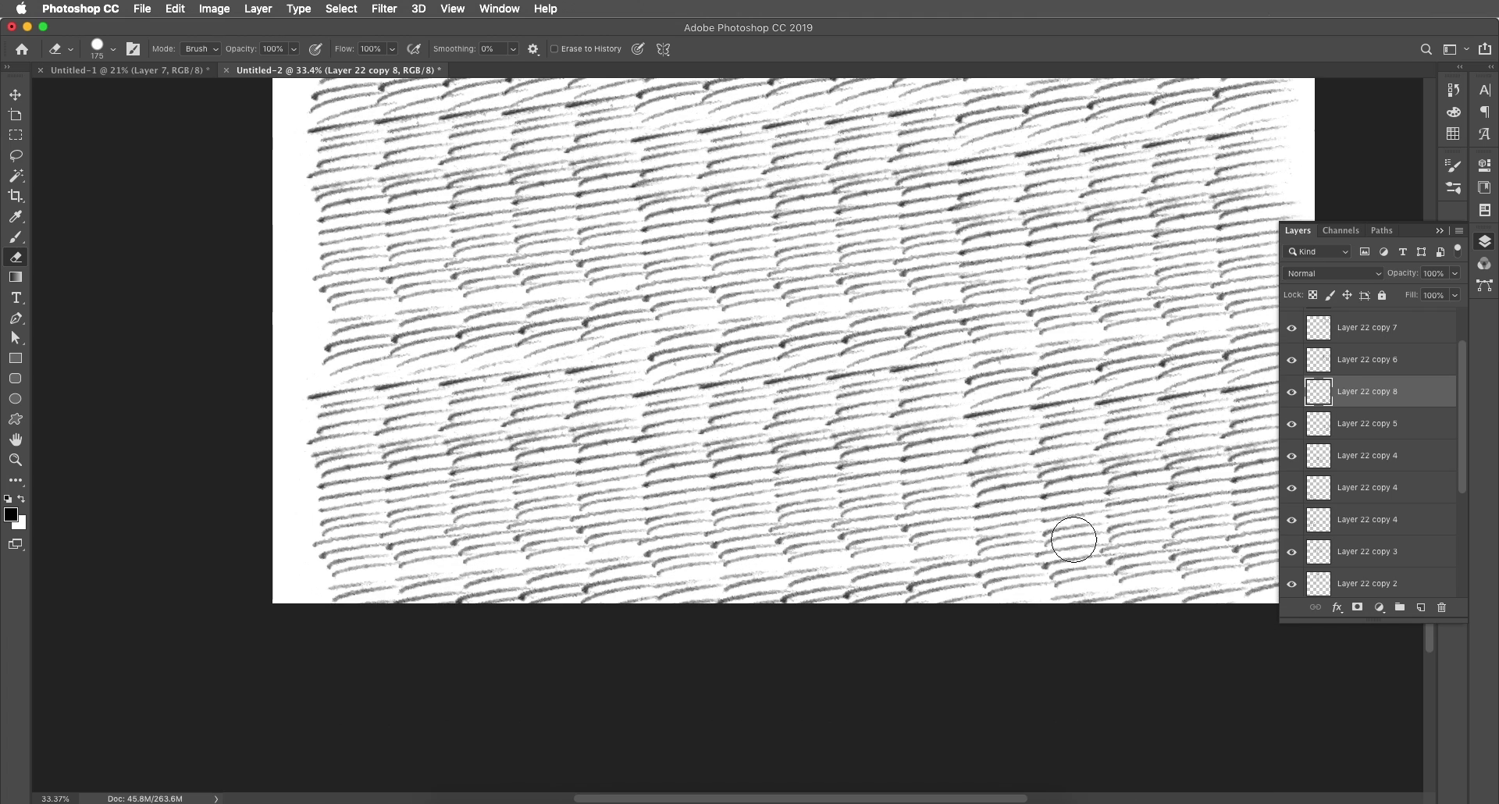
scroll(1387, 499, up, 3)
click(1402, 322)
scroll(1402, 437, down, 5)
shift+click(1413, 515)
right_click(1419, 515)
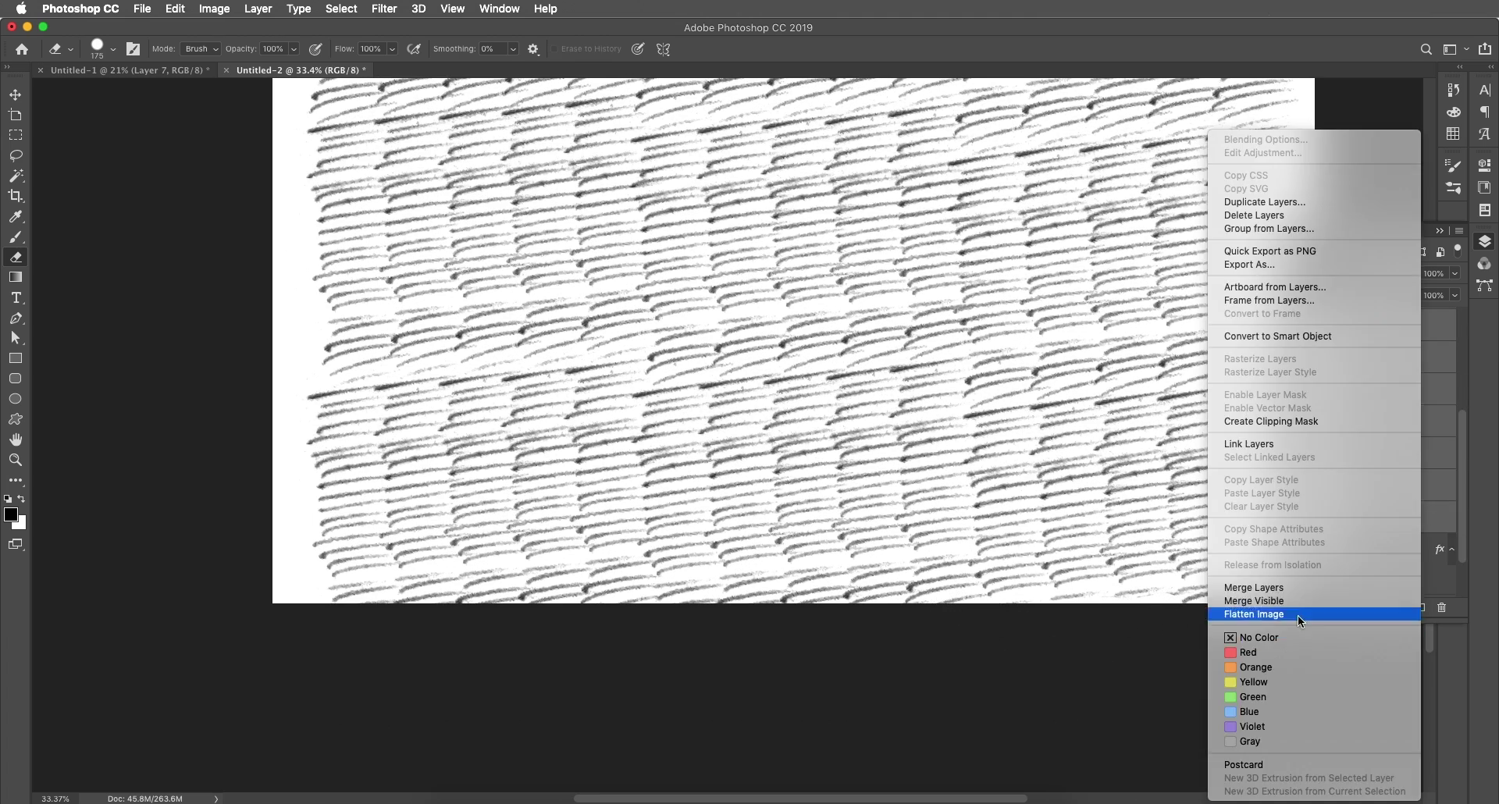
click(1280, 586)
- Erase the strokes cut off by the canvas's bottom edge on the merged layer, shrinking the eraser from 70 to 40 px
key(bracketleft)
key(bracketleft)
key(bracketleft)
key(bracketleft)
key(bracketleft)
key(bracketleft)
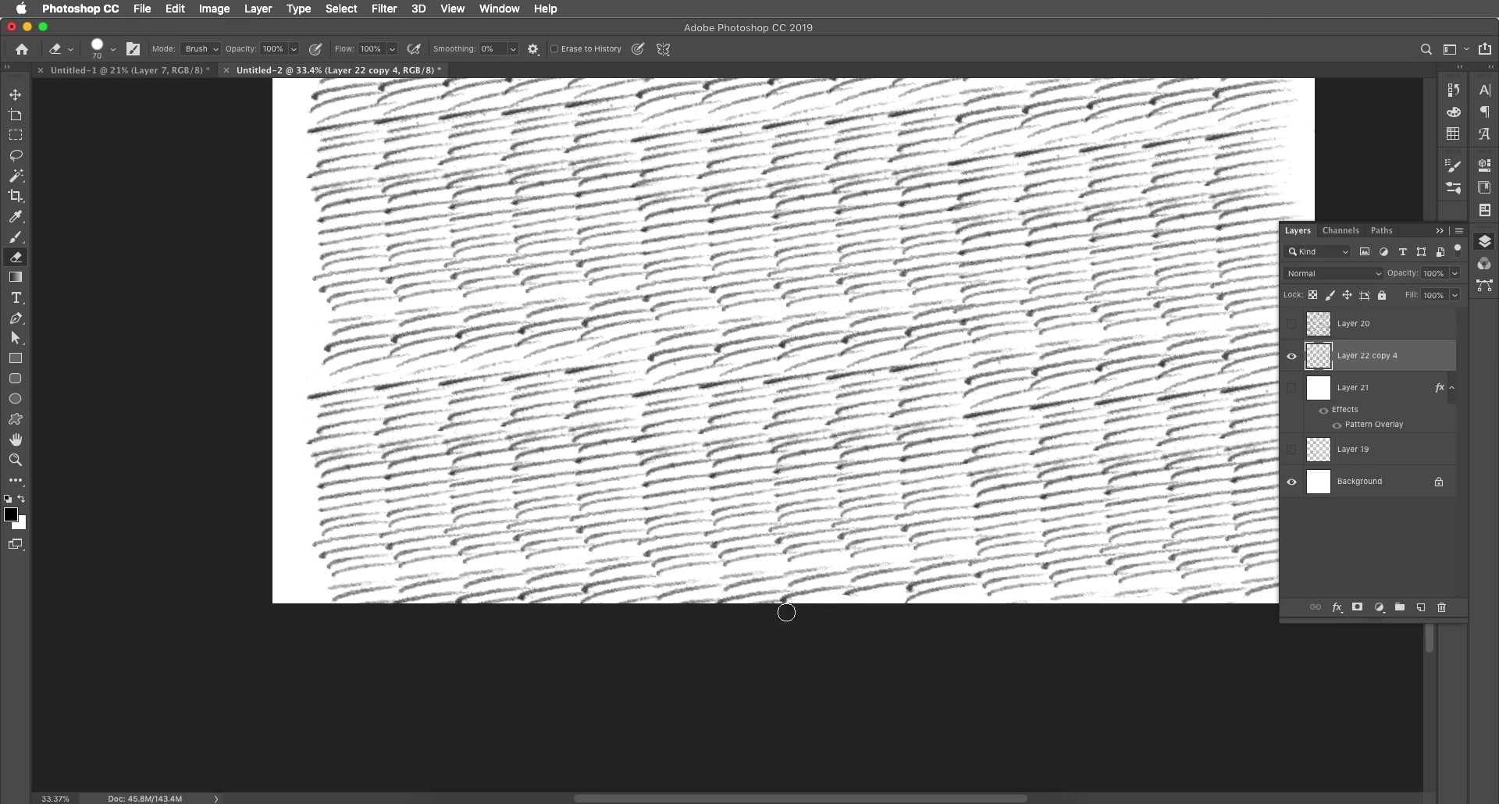
mouse_move(572, 599)
mouse_down()
mouse_move(468, 613)
mouse_move(739, 594)
mouse_up()
key(bracketleft)
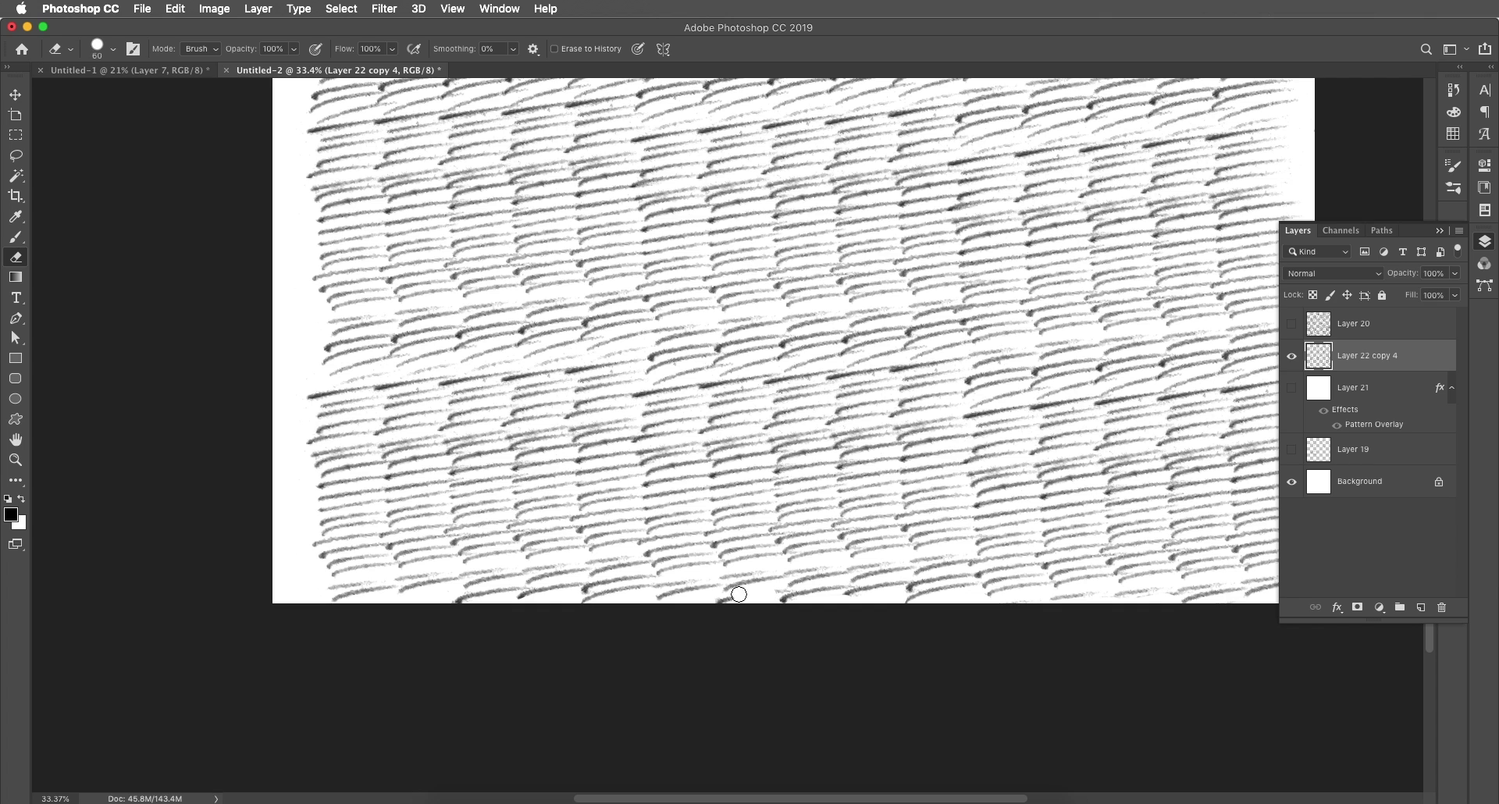
key(super+0)
scroll(980, 628, up, 5)
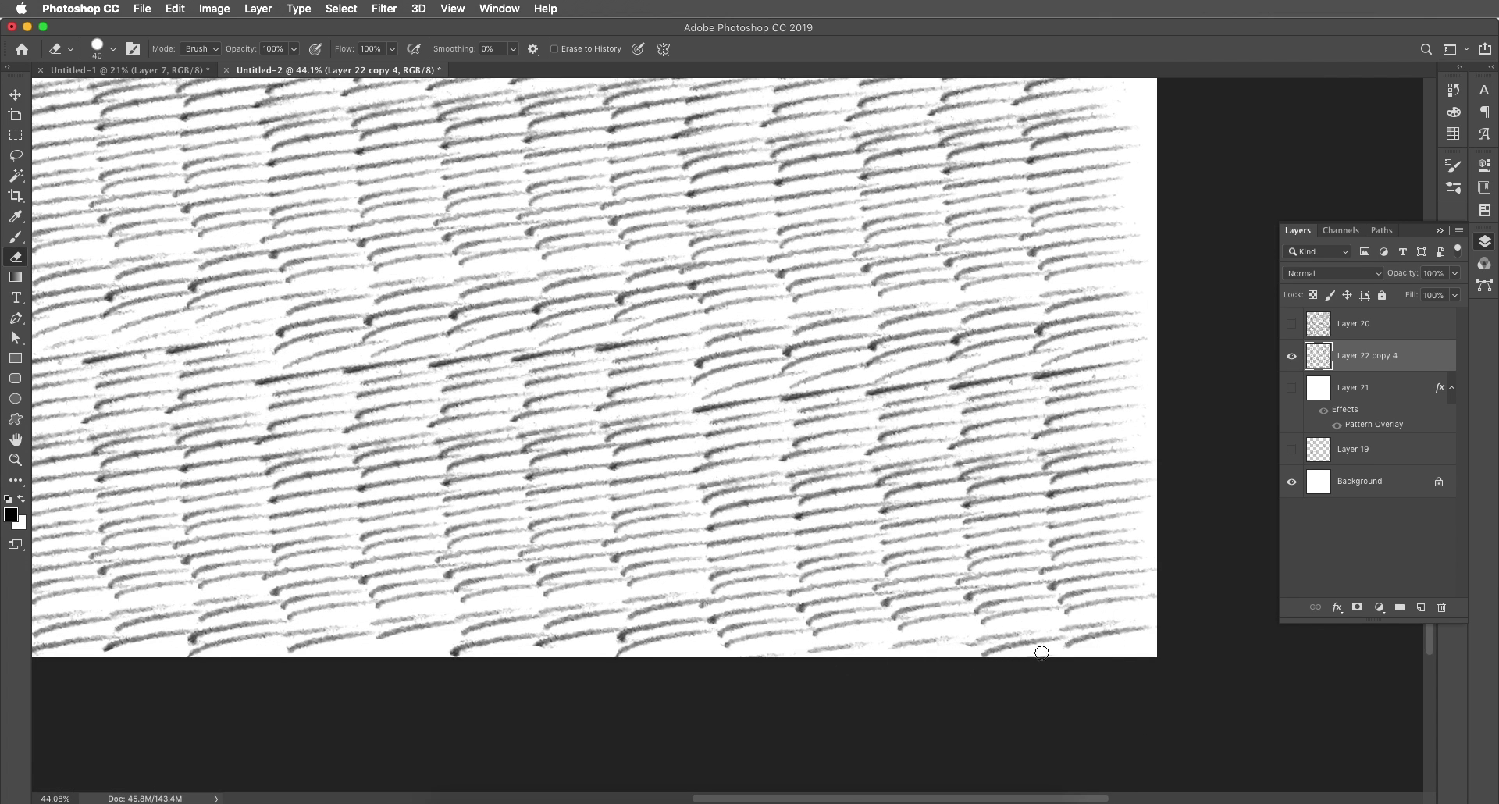
scroll(891, 649, down, 3)
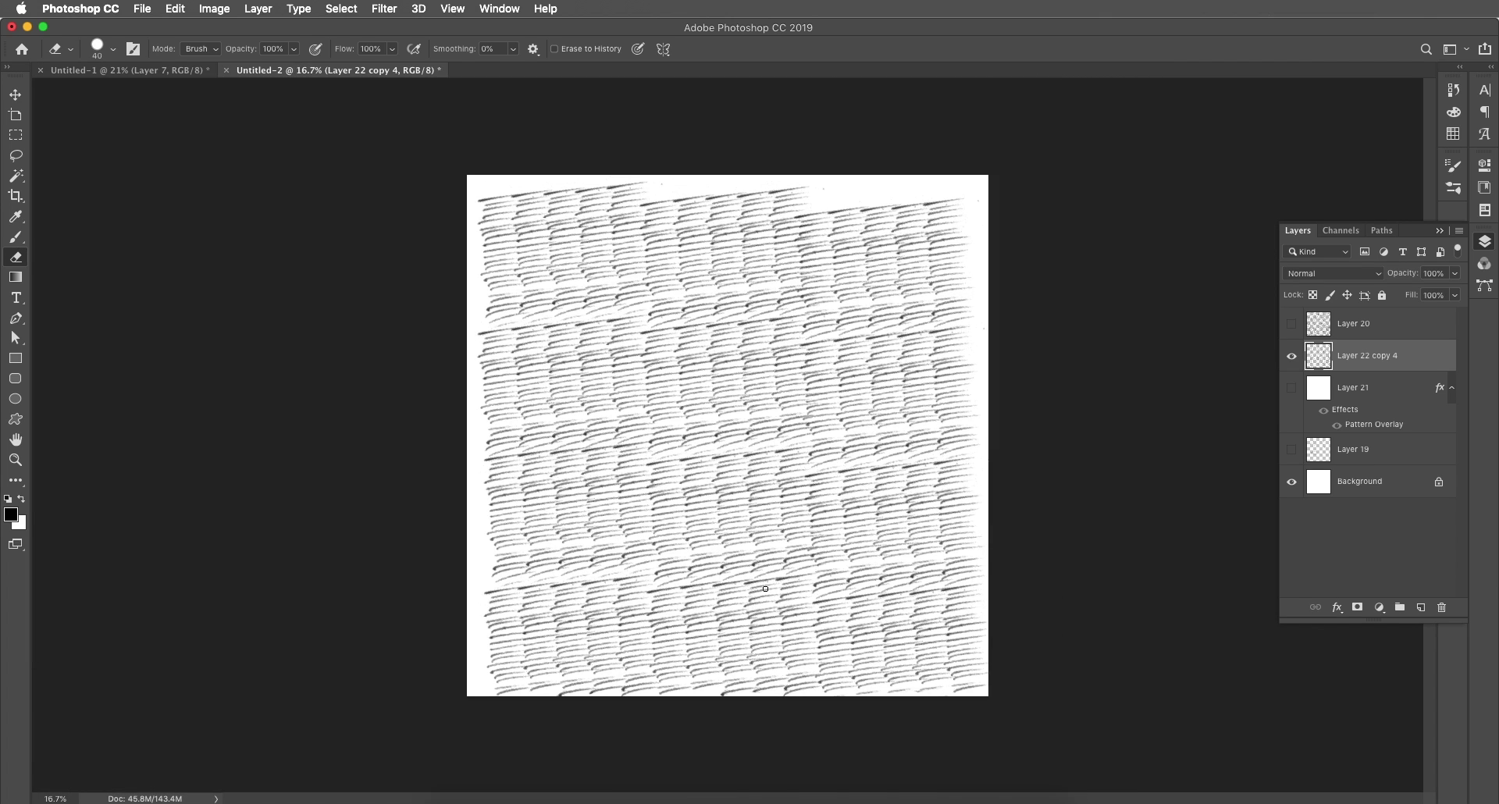
- Apply the Offset filter to the merged hatch layer with horizontal -1915, vertical -1915 and Wrap Around
key(v)
click(393, 10)
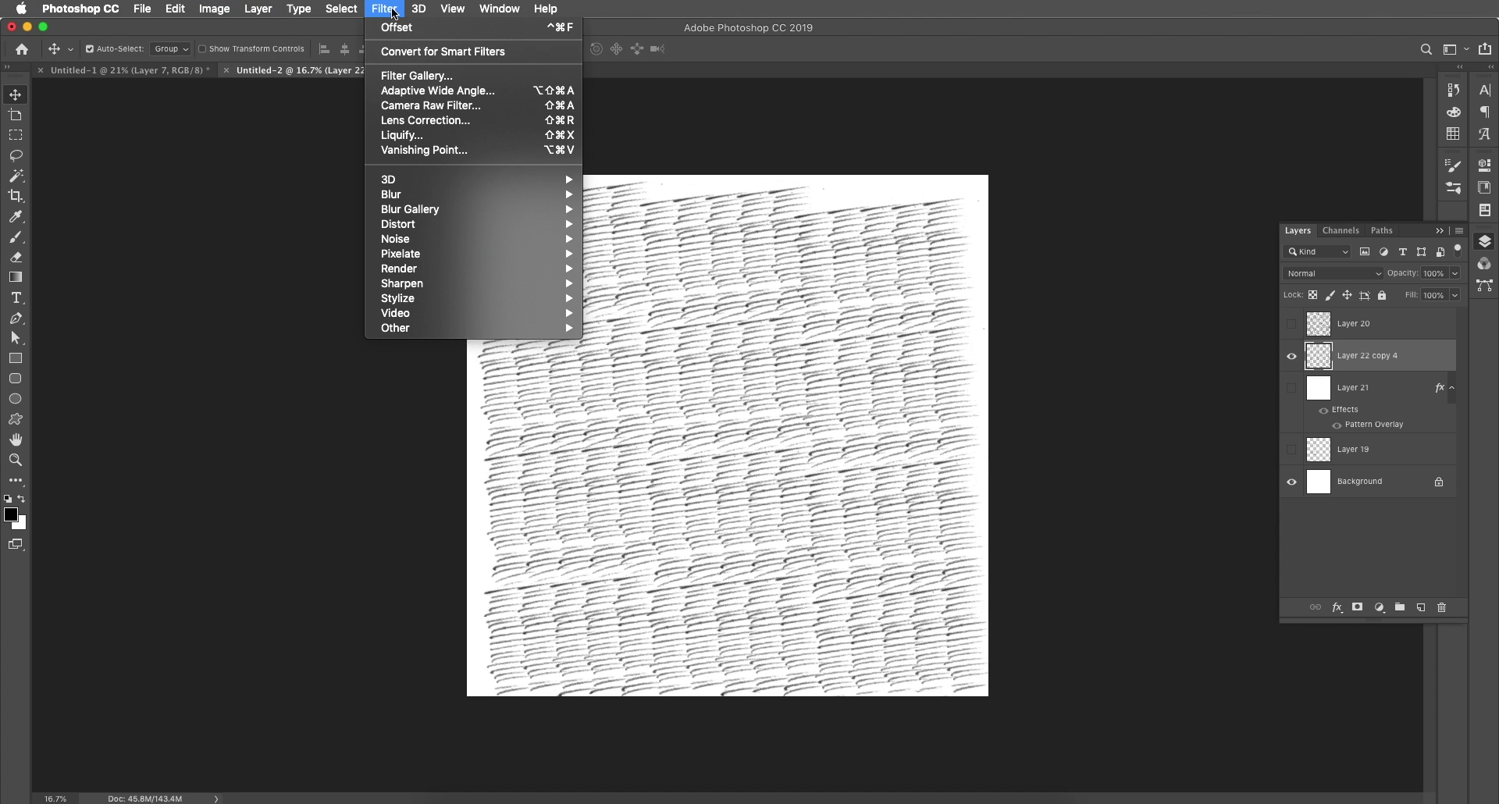
mouse_move(431, 299)
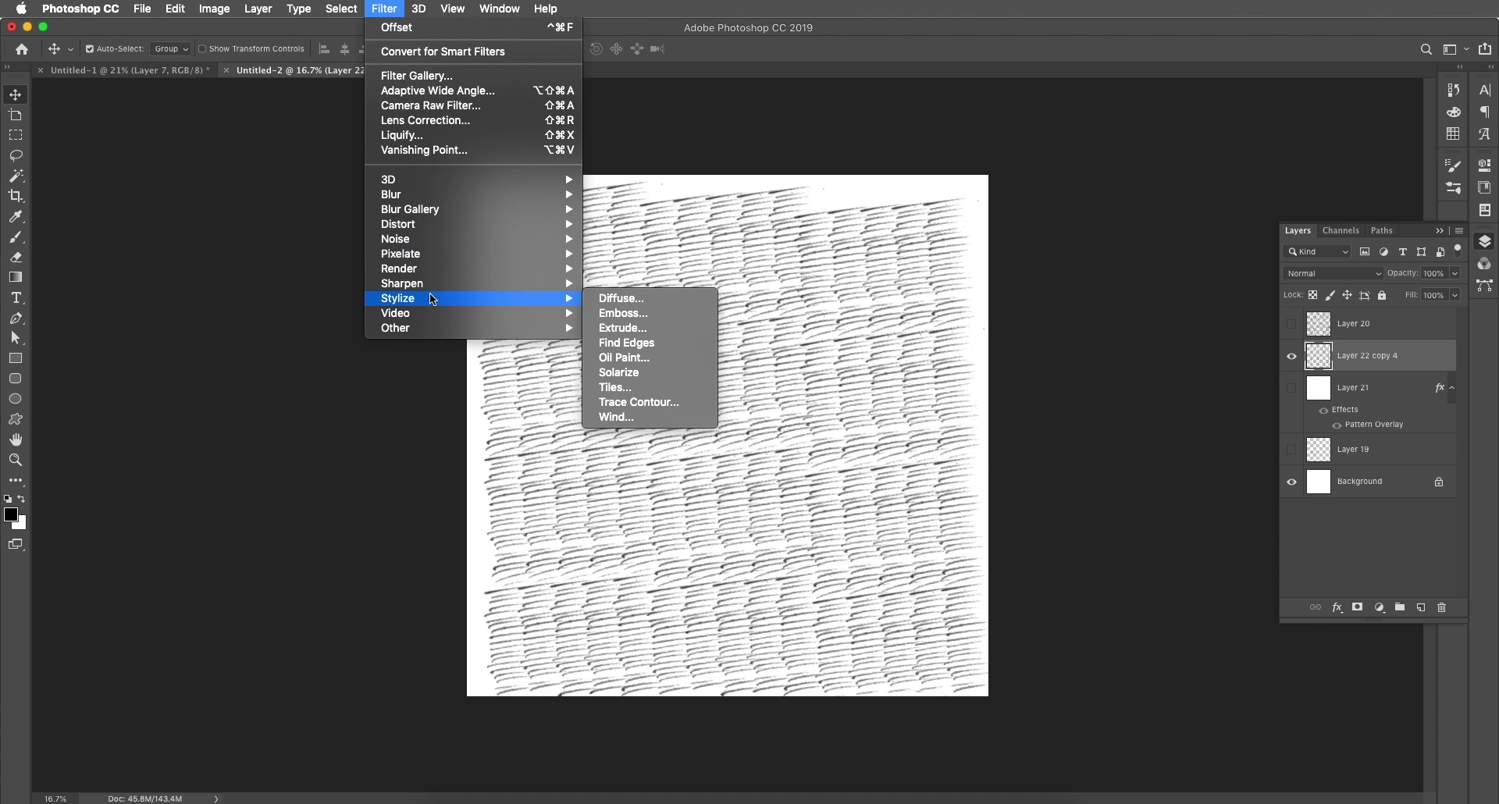
mouse_move(540, 331)
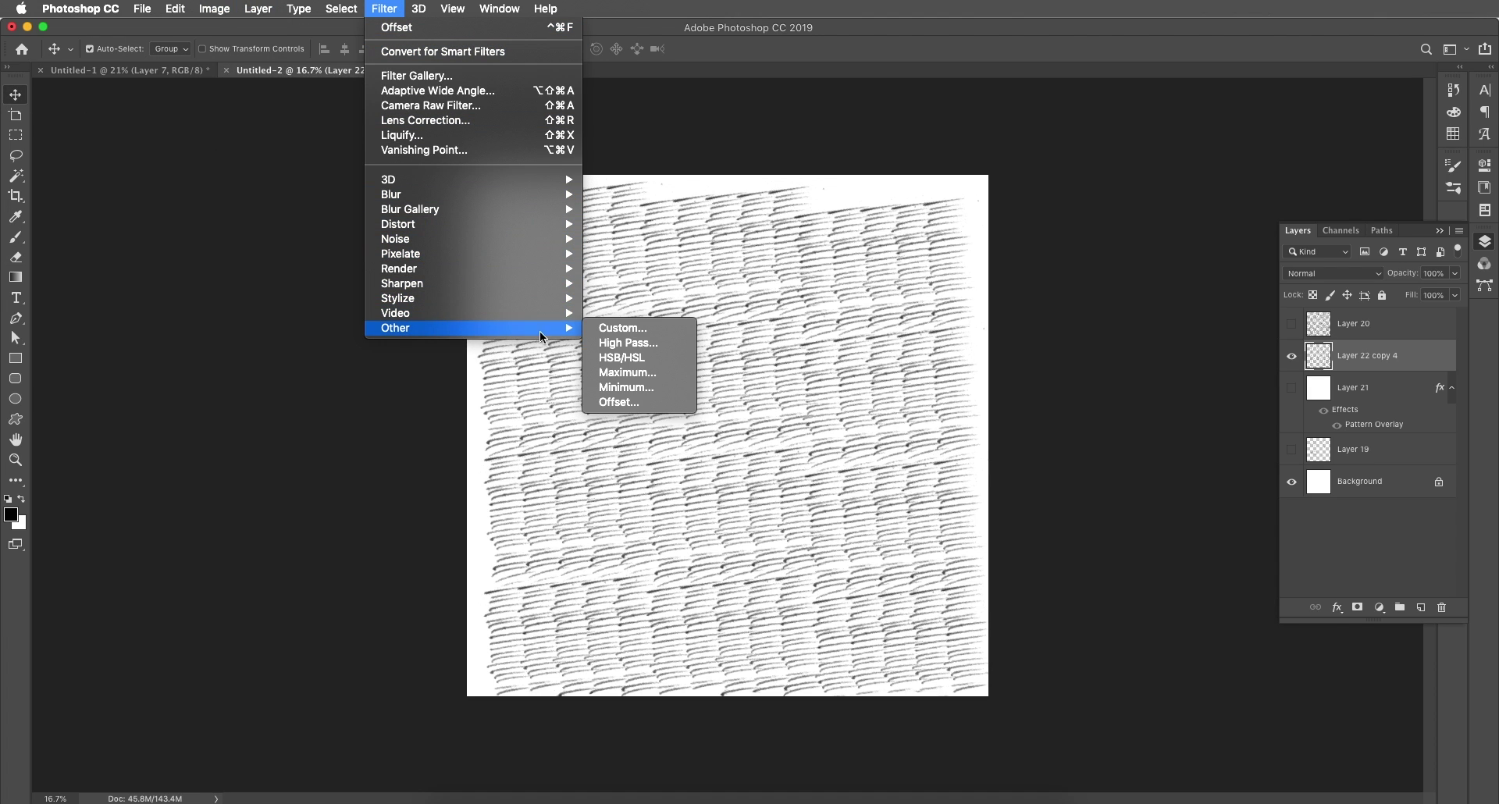
click(634, 401)
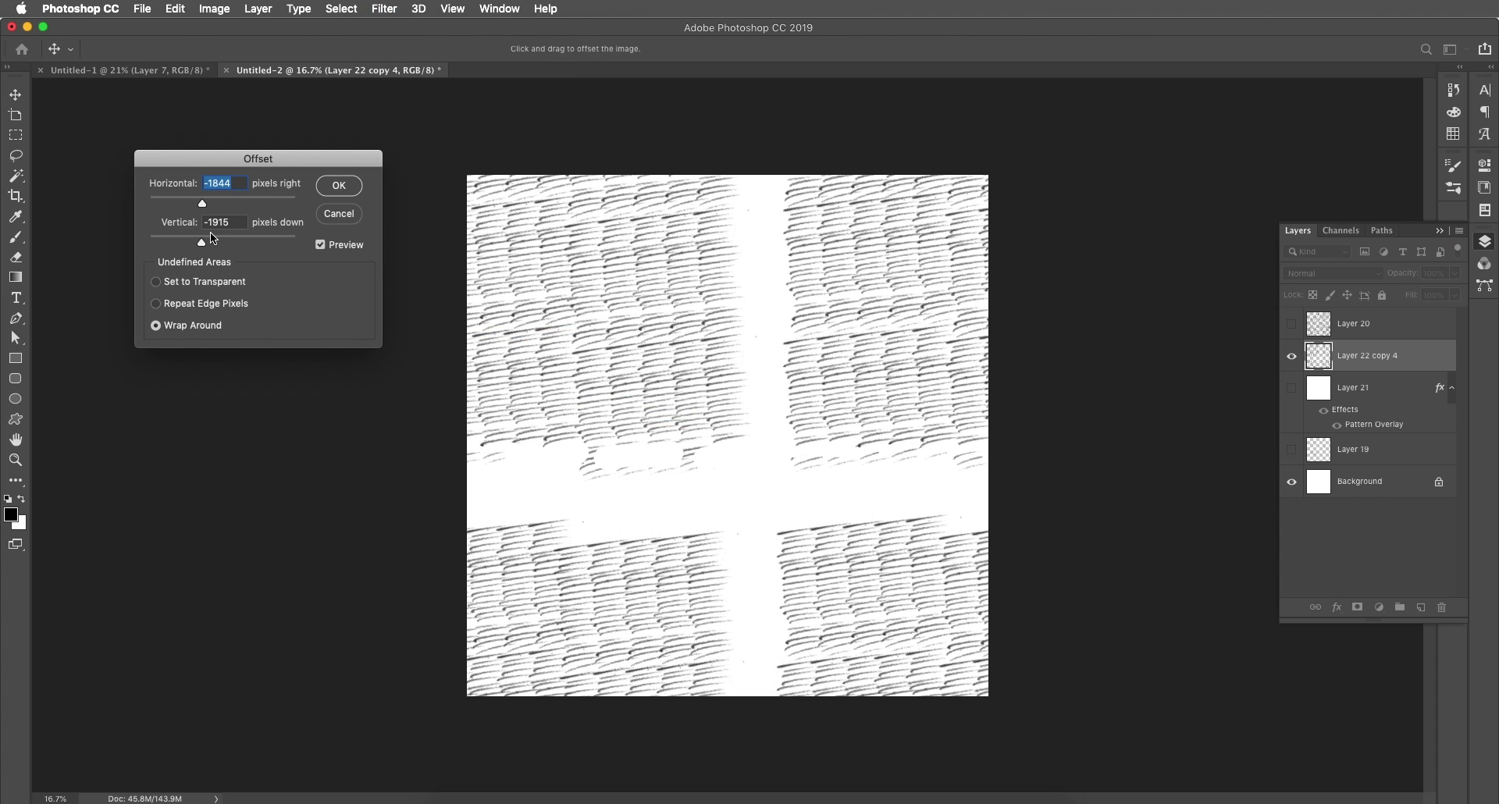
drag(202, 241, 201, 242)
click(195, 204)
drag(195, 204, 198, 204)
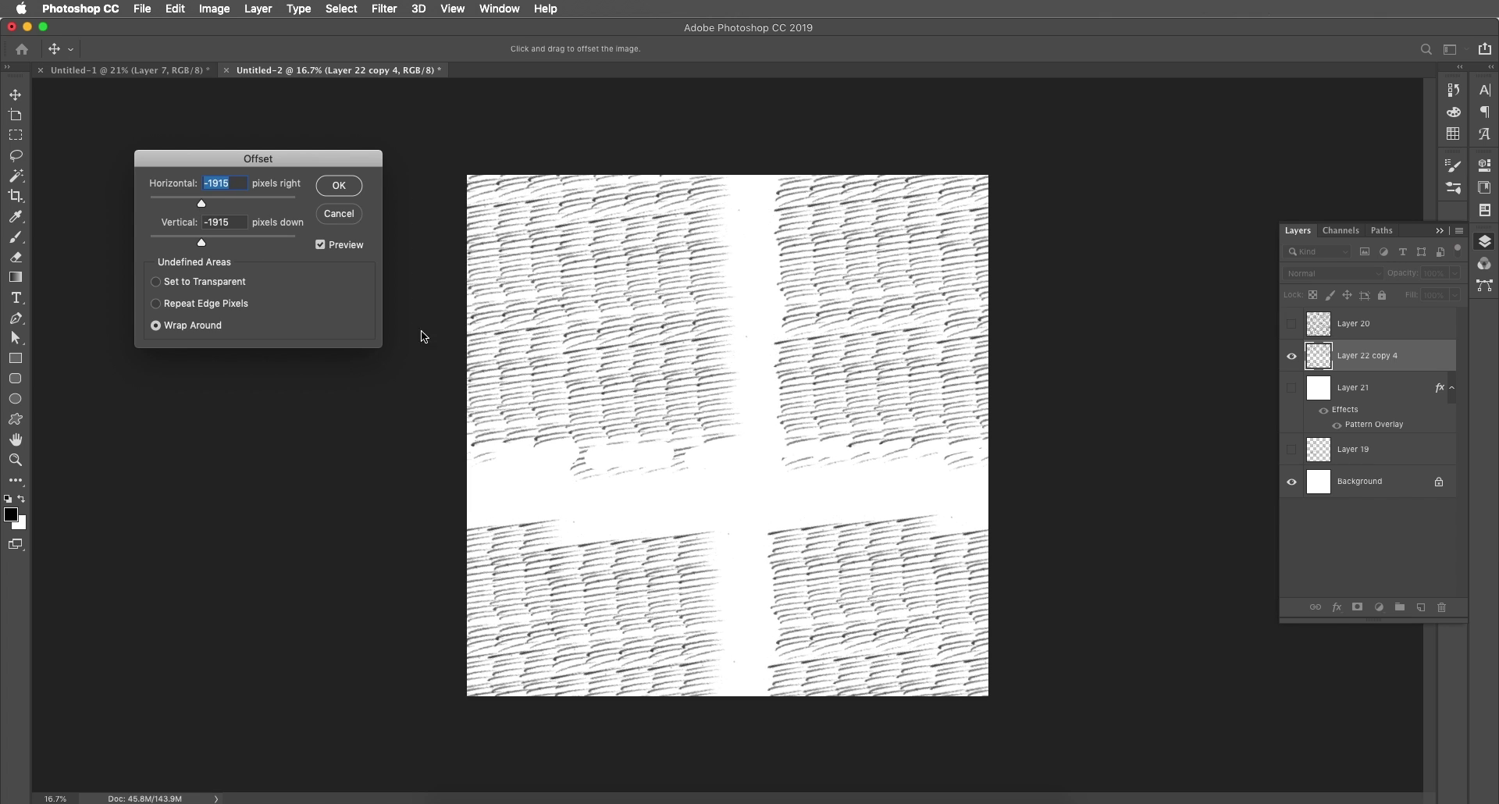
scroll(520, 471, up, 3)
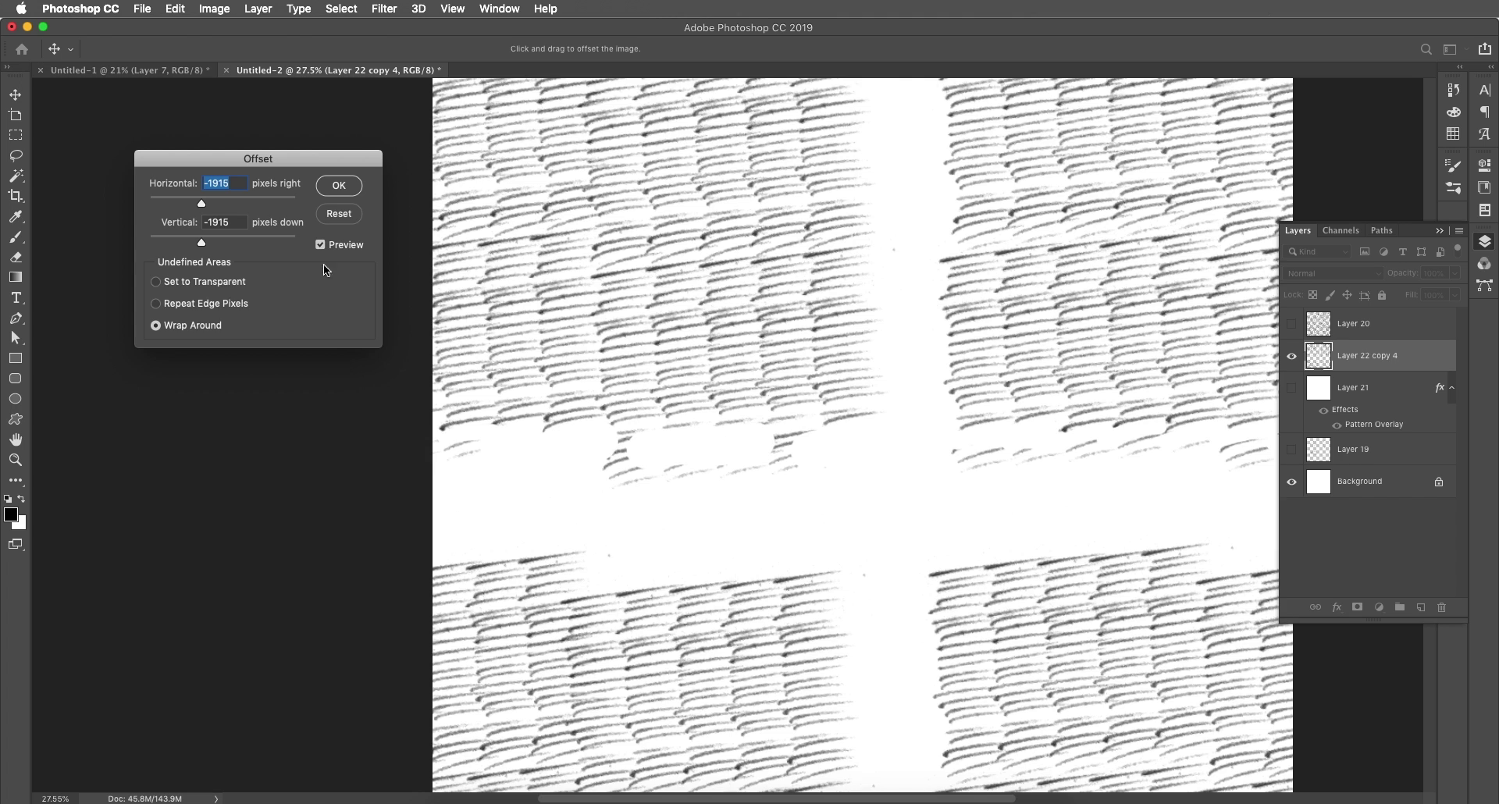
click(335, 189)
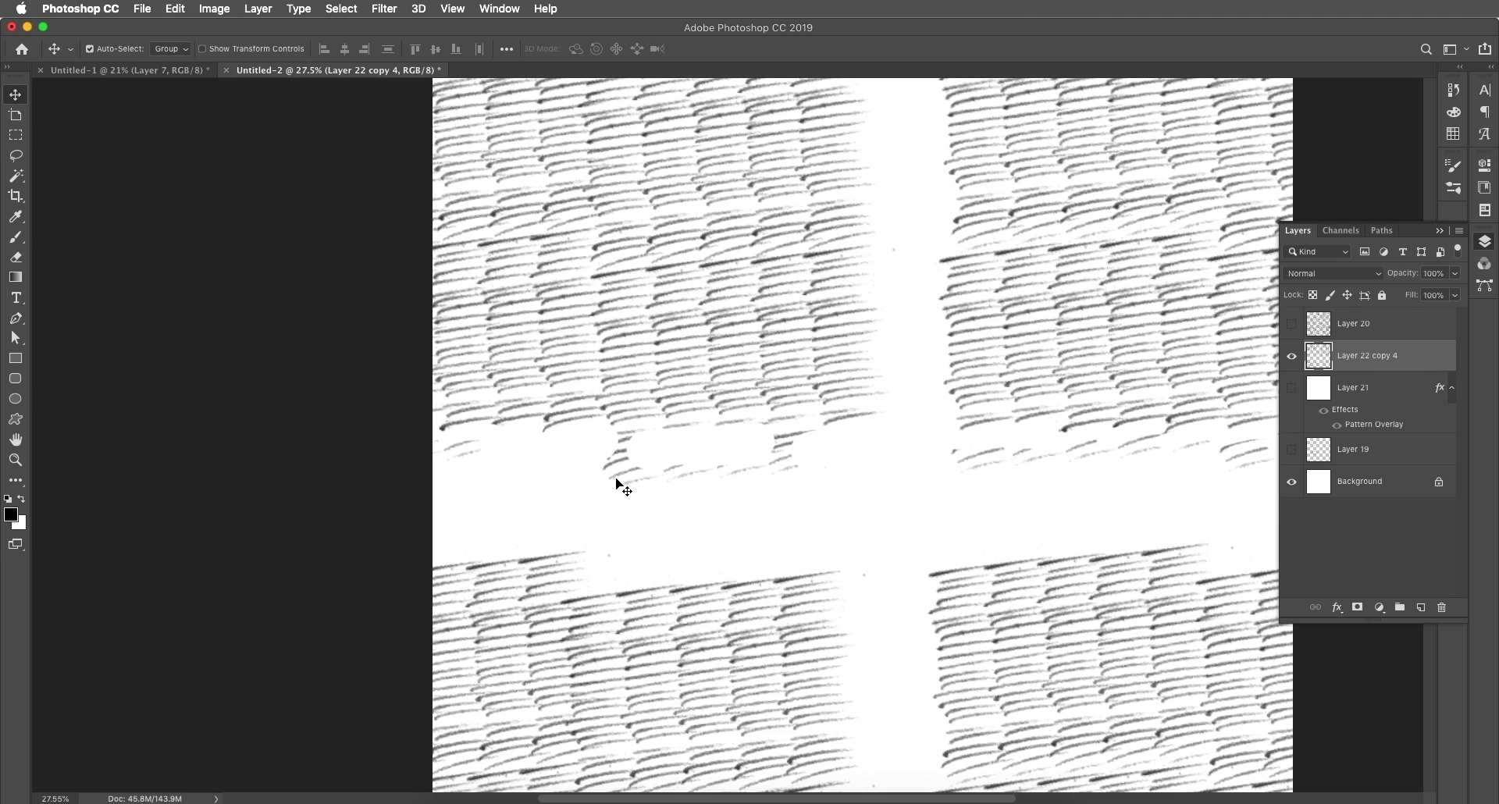
- Erase the loose strokes along the upper edge of the horizontal gap with a 100 px eraser
key(e)
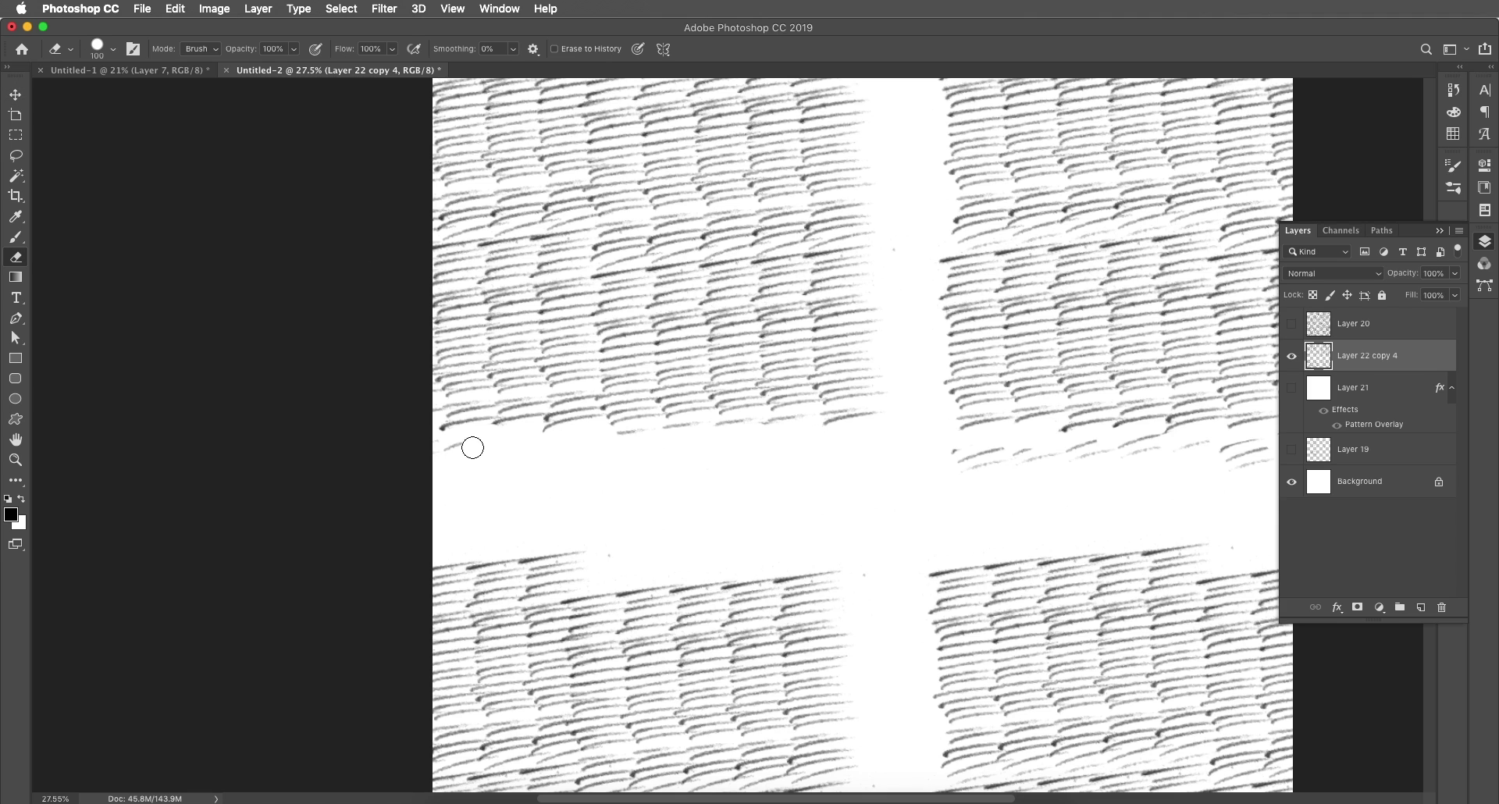
scroll(1045, 462, right, 3)
drag(1188, 454, 834, 465)
scroll(738, 517, left, 2)
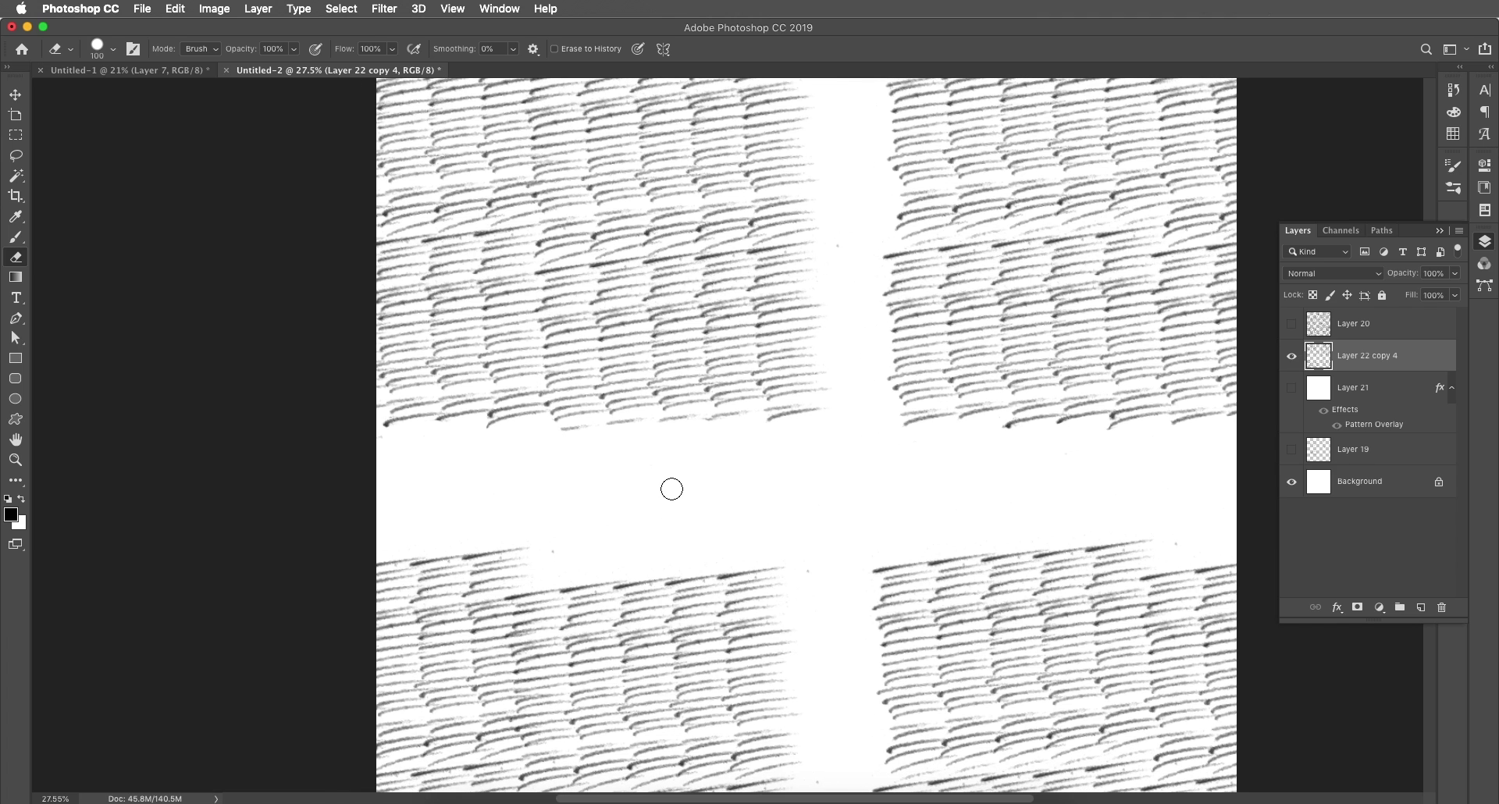
- Add a new layer above and stamp 1300 px hatch columns over the left half of the horizontal gap and the upper vertical gap
key(b)
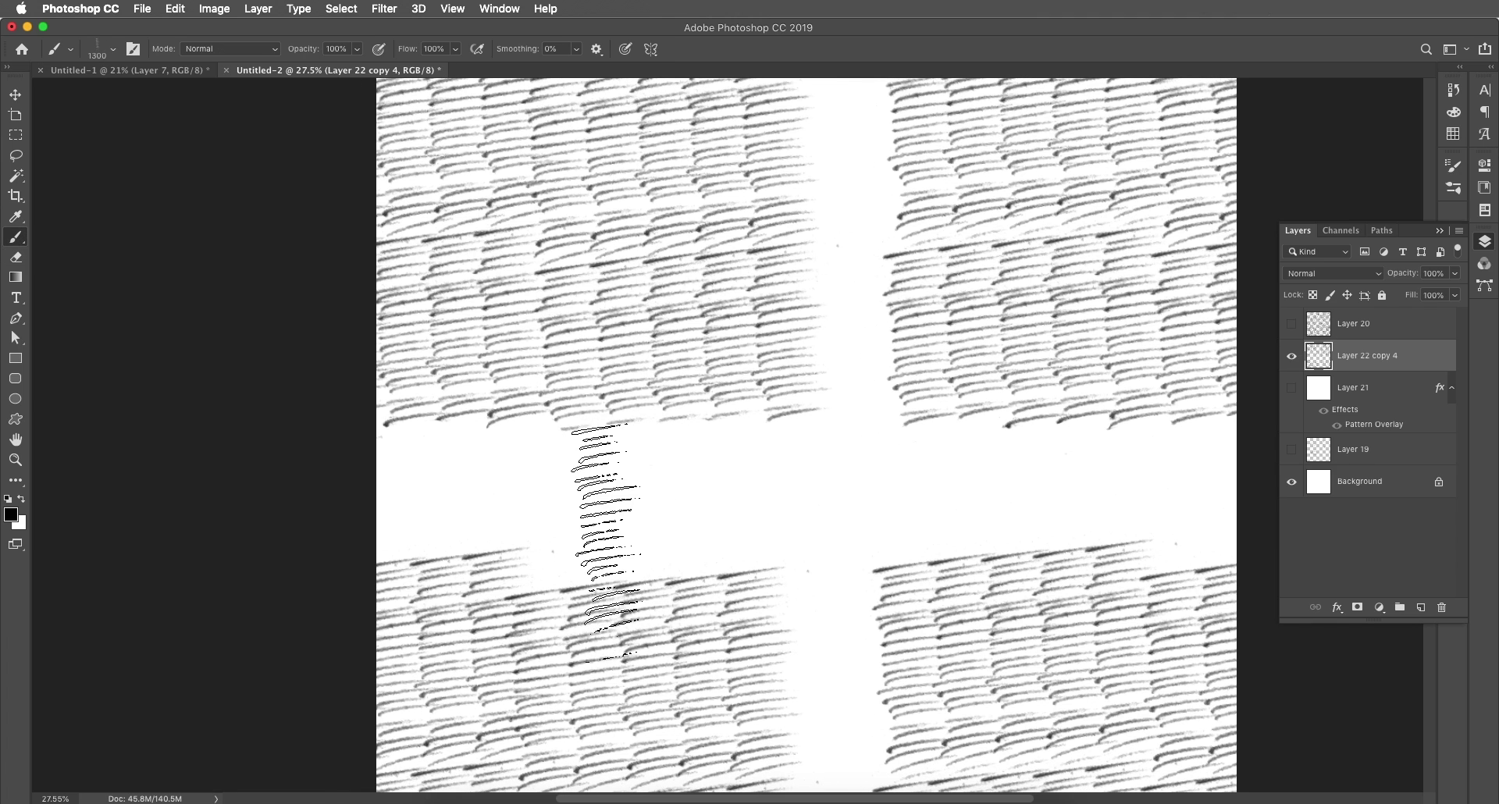
click(1422, 608)
mouse_move(406, 507)
mouse_down()
mouse_move(431, 480)
mouse_move(581, 540)
mouse_move(804, 522)
mouse_up()
mouse_move(452, 539)
mouse_down()
mouse_move(406, 577)
mouse_move(811, 695)
mouse_up()
mouse_move(742, 296)
mouse_down()
mouse_move(749, 375)
mouse_move(789, 430)
mouse_up()
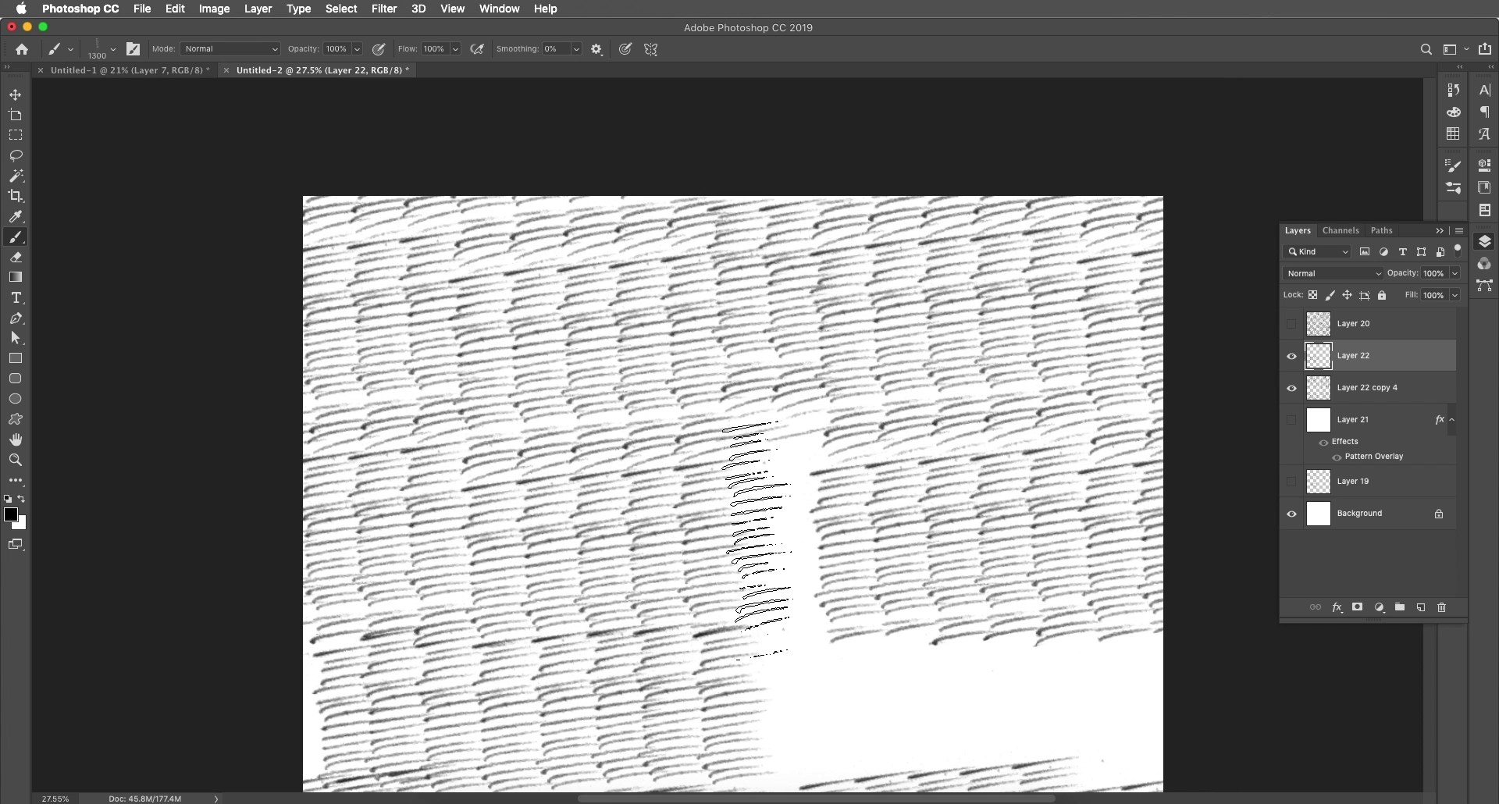
- Stamp more hatch columns from the centre across the right half of the horizontal gap
scroll(780, 515, down, 6)
mouse_move(752, 539)
mouse_down()
mouse_move(804, 535)
mouse_move(827, 504)
mouse_move(1081, 520)
mouse_up()
click(754, 503)
click(1081, 520)
scroll(781, 538, down, 4)
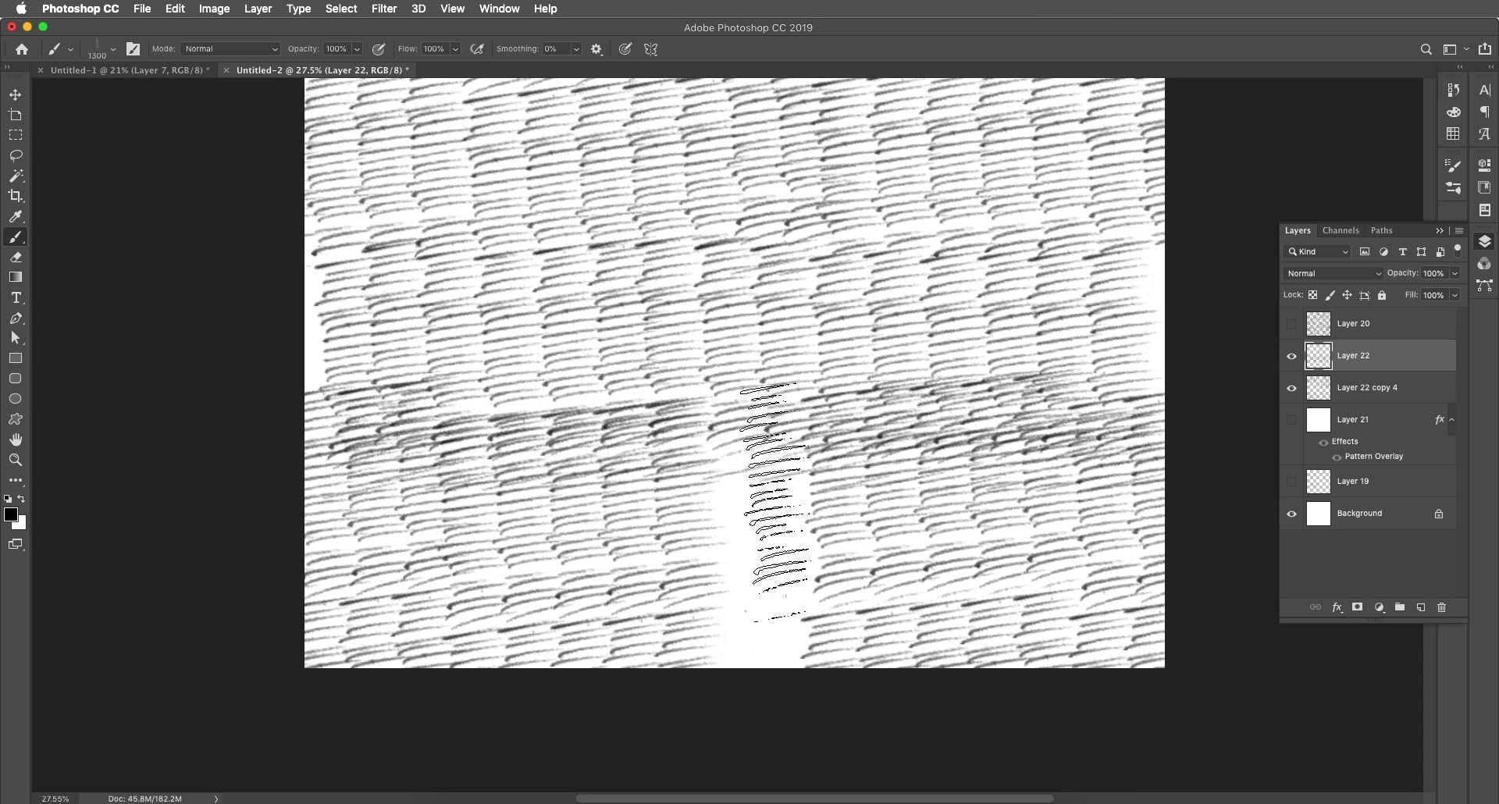
- Erase the doubled strokes on Layer 22 where the stamped band overlaps the lower hatching, enlarging the eraser to 250 px
key(e)
mouse_move(691, 438)
mouse_down()
mouse_move(447, 430)
mouse_move(523, 439)
mouse_move(494, 478)
mouse_move(693, 418)
mouse_move(589, 423)
mouse_move(788, 414)
mouse_move(759, 446)
mouse_move(776, 470)
mouse_move(704, 414)
mouse_move(1145, 428)
mouse_move(1071, 459)
mouse_move(889, 474)
mouse_move(1140, 415)
mouse_move(905, 418)
mouse_move(1062, 396)
mouse_move(932, 409)
mouse_move(989, 400)
mouse_move(1018, 441)
mouse_up()
key(bracketright)
key(bracketright)
key(bracketright)
key(bracketright)
key(bracketright)
key(bracketright)
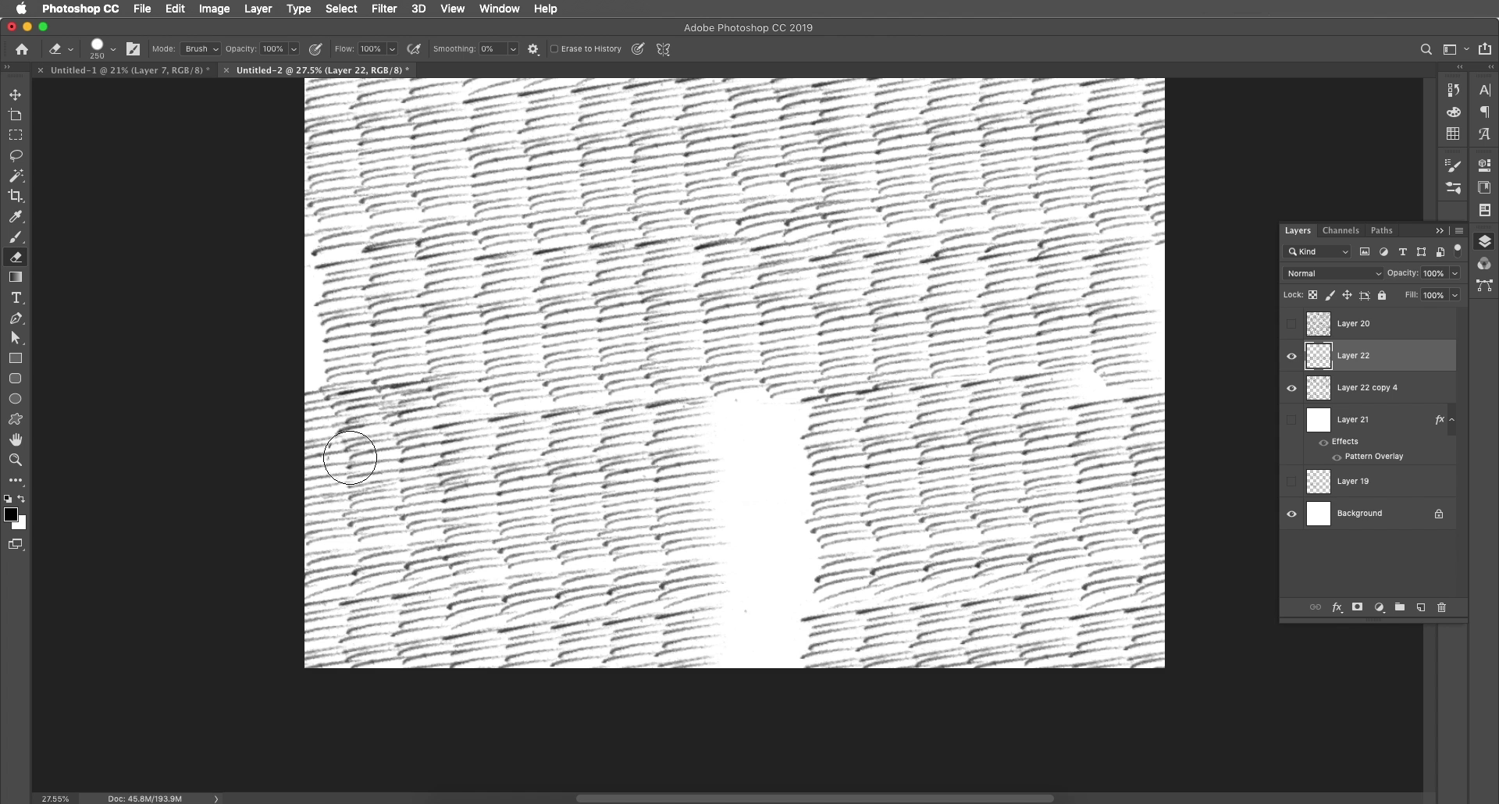
mouse_move(367, 457)
mouse_down()
mouse_move(332, 420)
mouse_move(438, 418)
mouse_move(357, 421)
mouse_up()
- Clean up the remaining overlapping strokes along the left part of the seam with a 150 px eraser
key(bracketleft)
key(bracketleft)
key(bracketleft)
key(bracketleft)
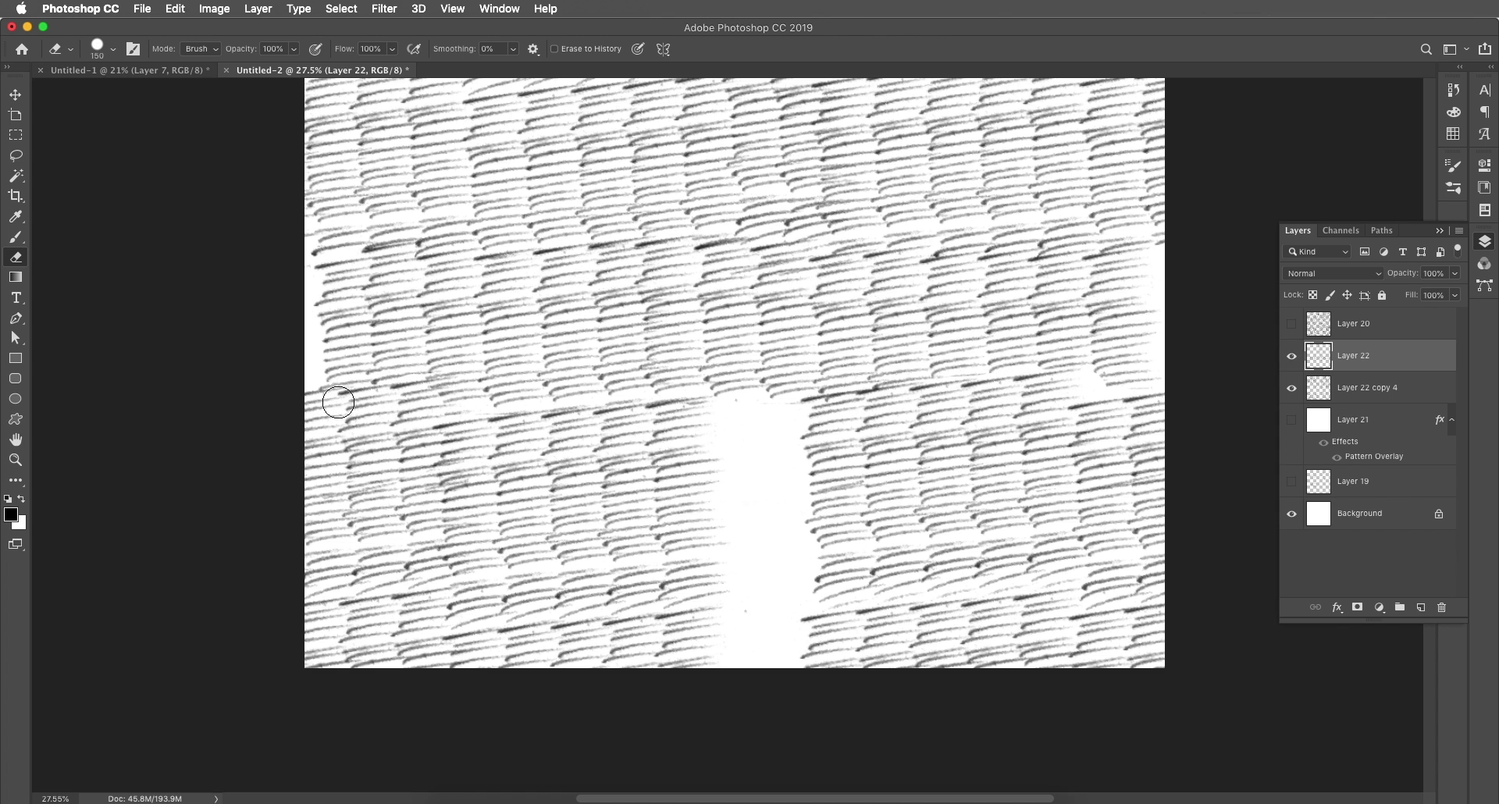
scroll(672, 429, up, 5)
drag(493, 418, 663, 399)
- Stamp hatch columns into the remaining vertical gap down to the canvas's bottom edge
scroll(664, 399, down, 8)
key(b)
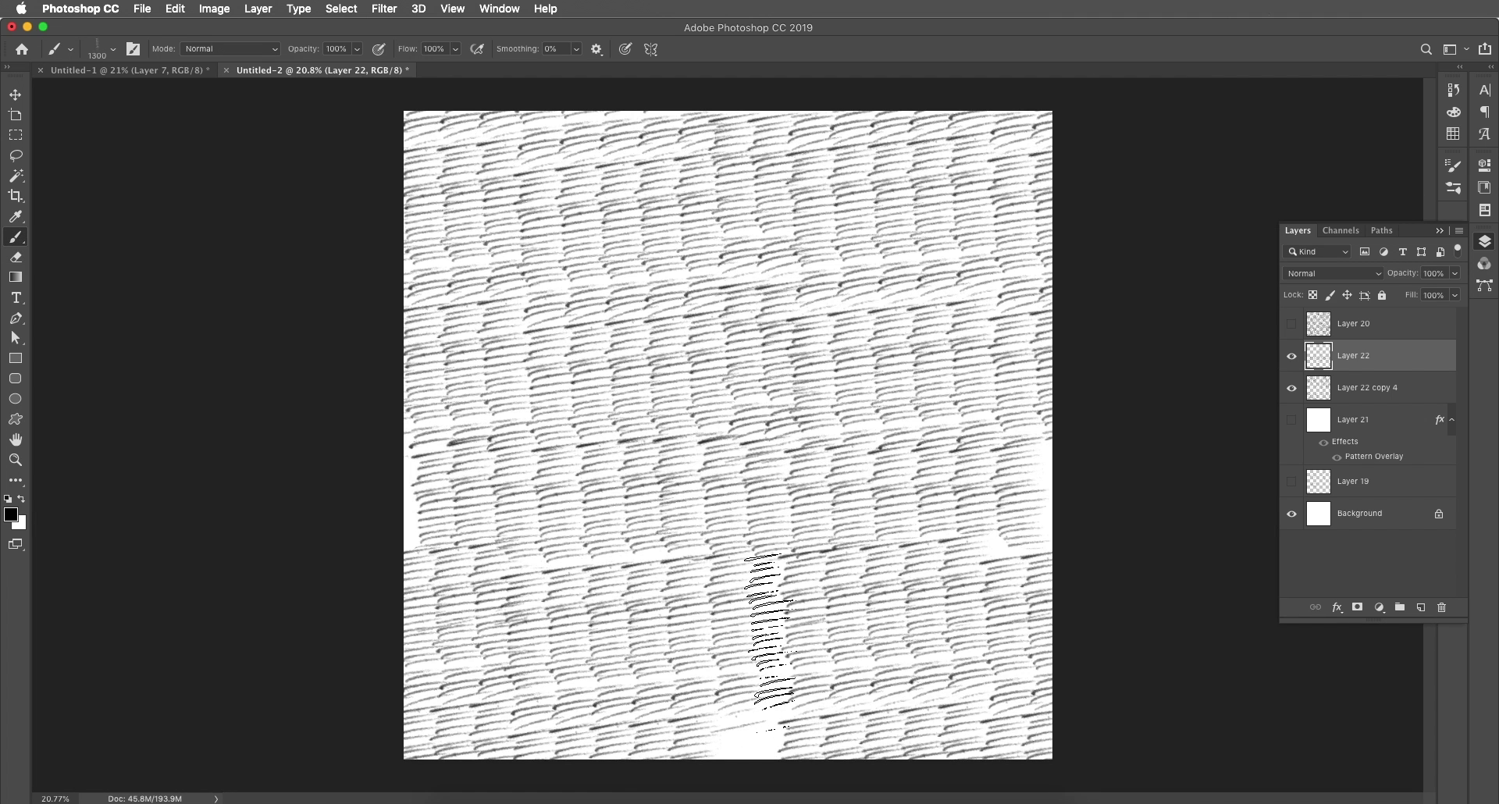
scroll(741, 679, down, 2)
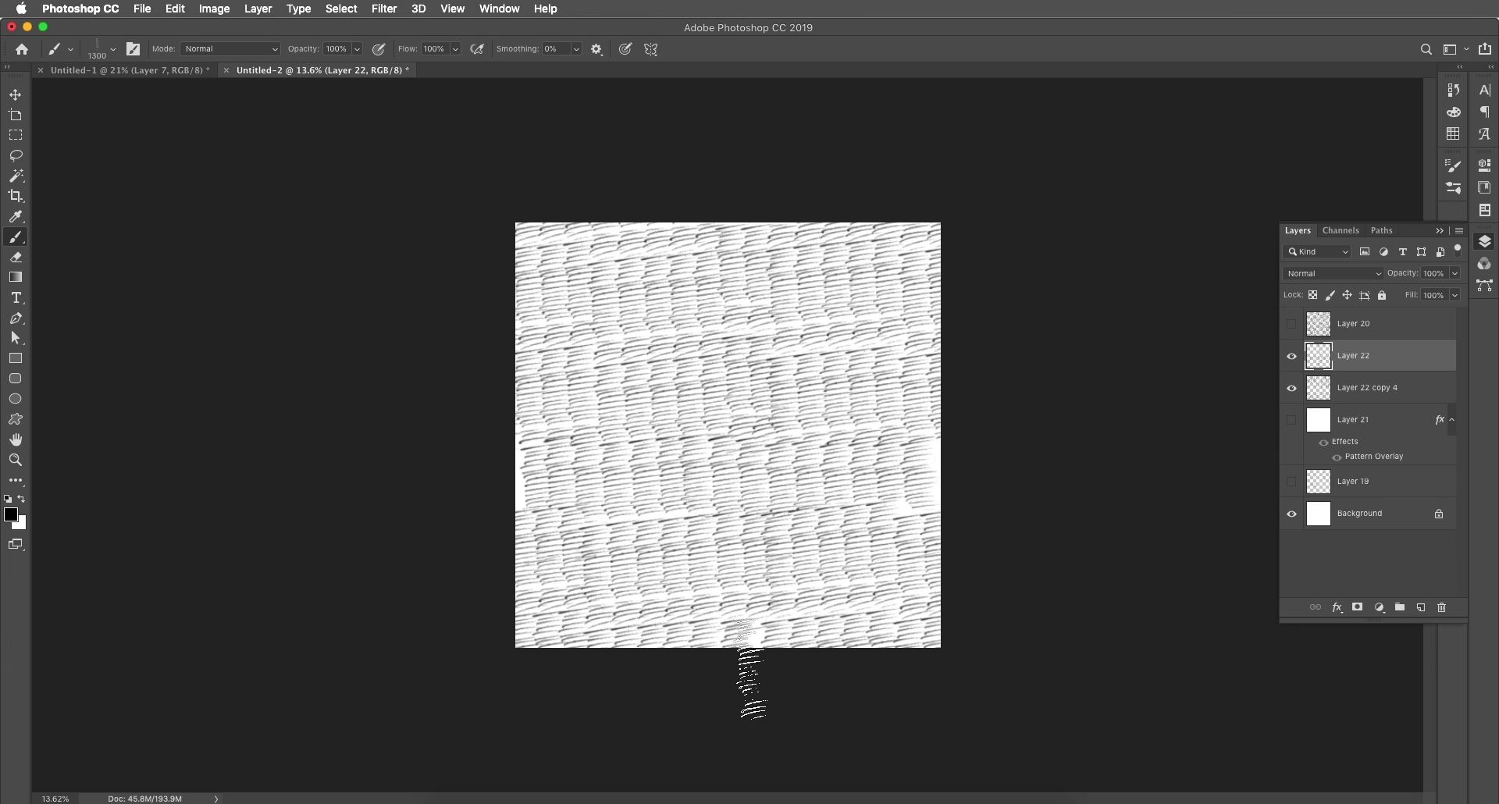
- Hide the Background layer and merge Layer 22 with Layer 22 copy 4
key(v)
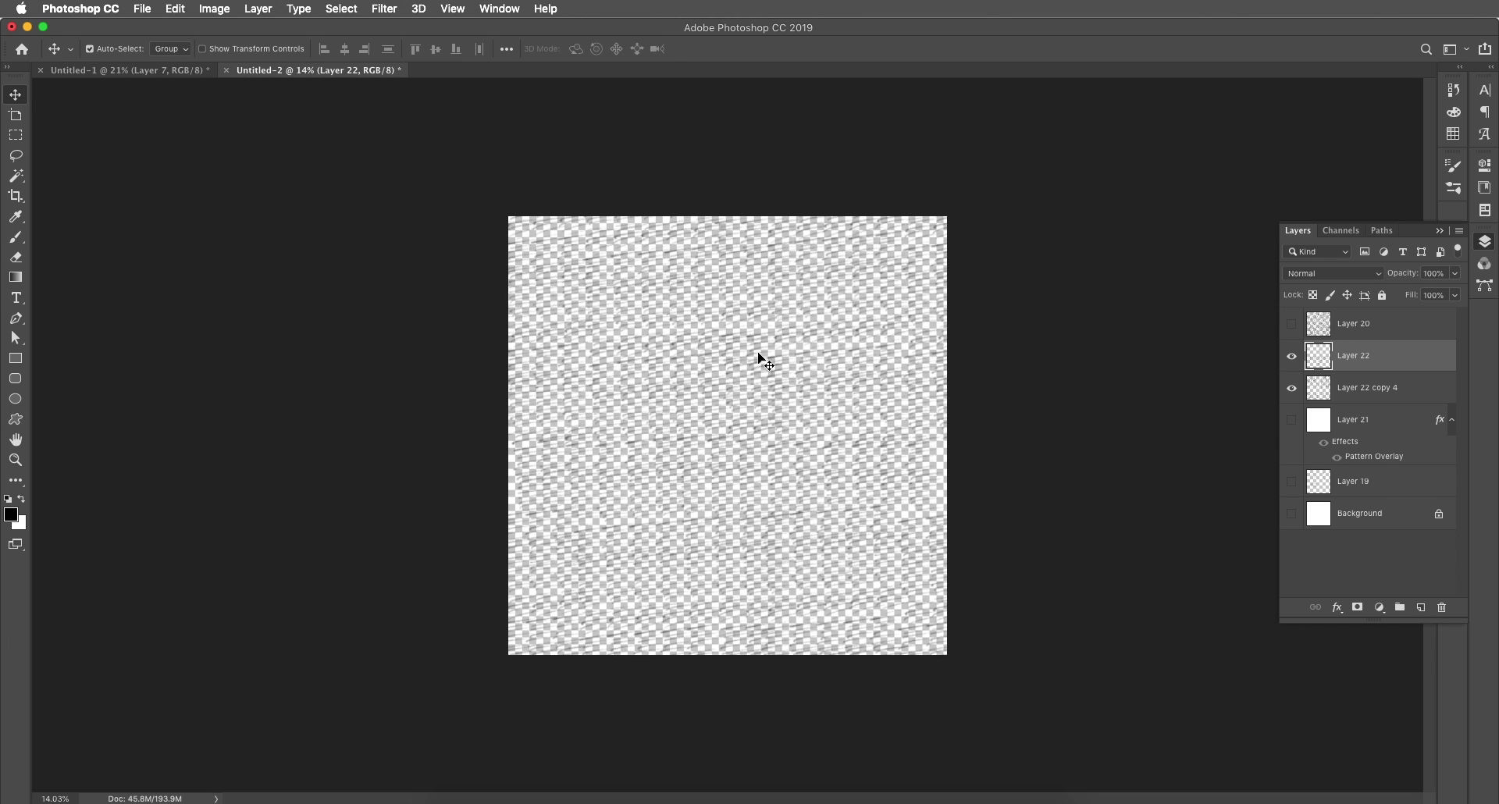
shift+click(1378, 391)
right_click(1422, 386)
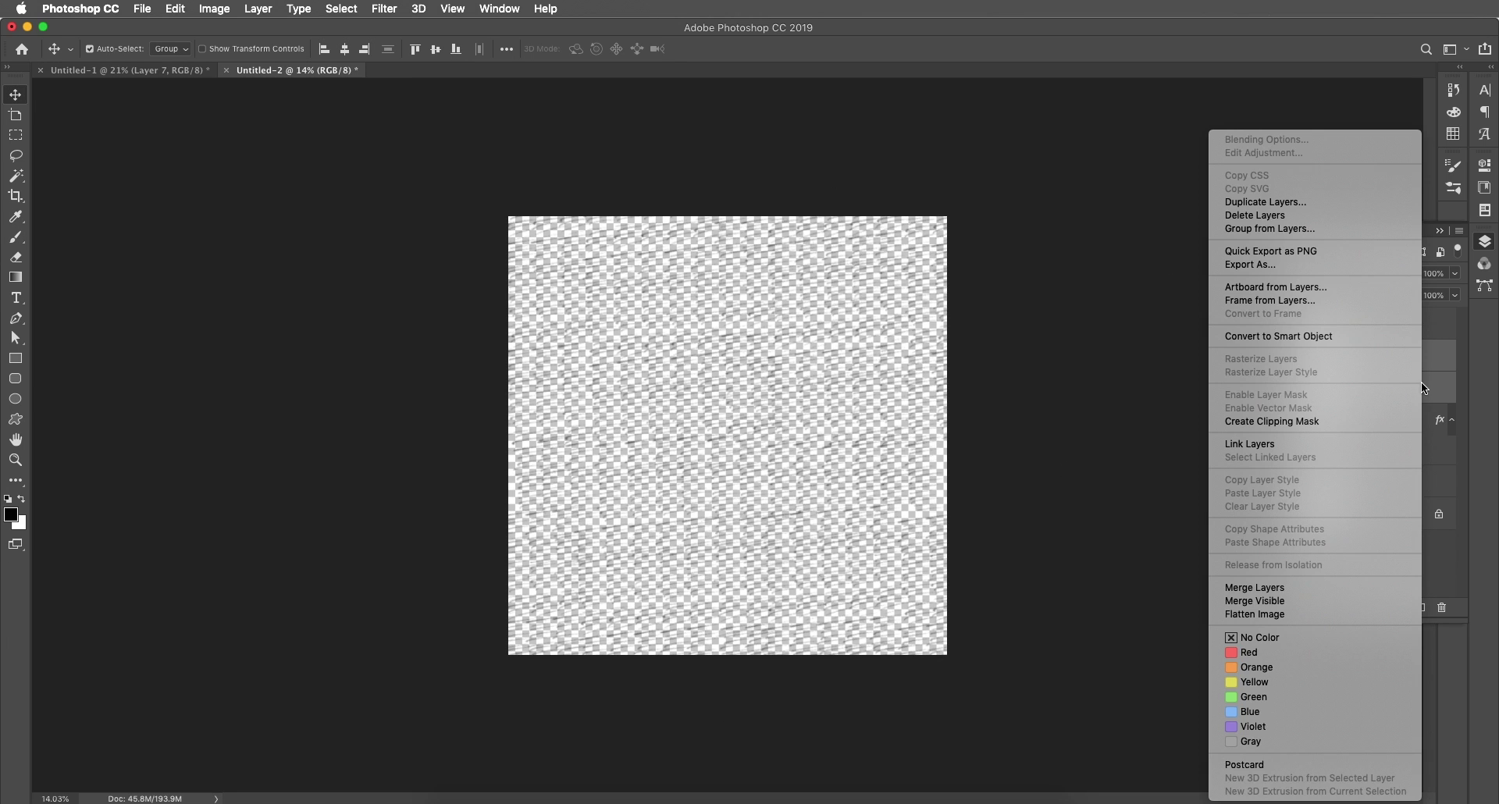
click(1271, 587)
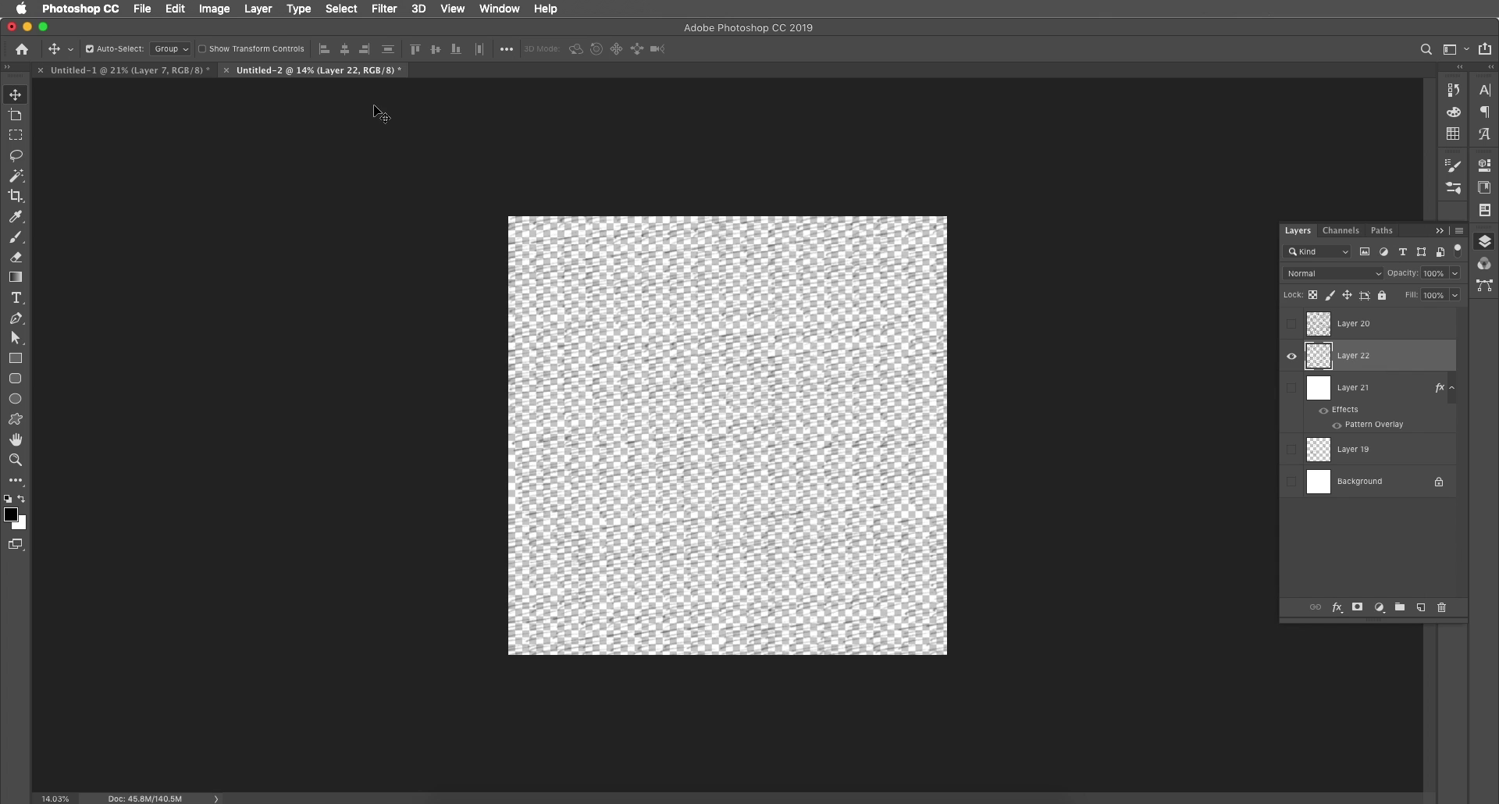
- Define the merged Layer 22 hatching as a pattern named "Pencil Pattern 2"
click(175, 8)
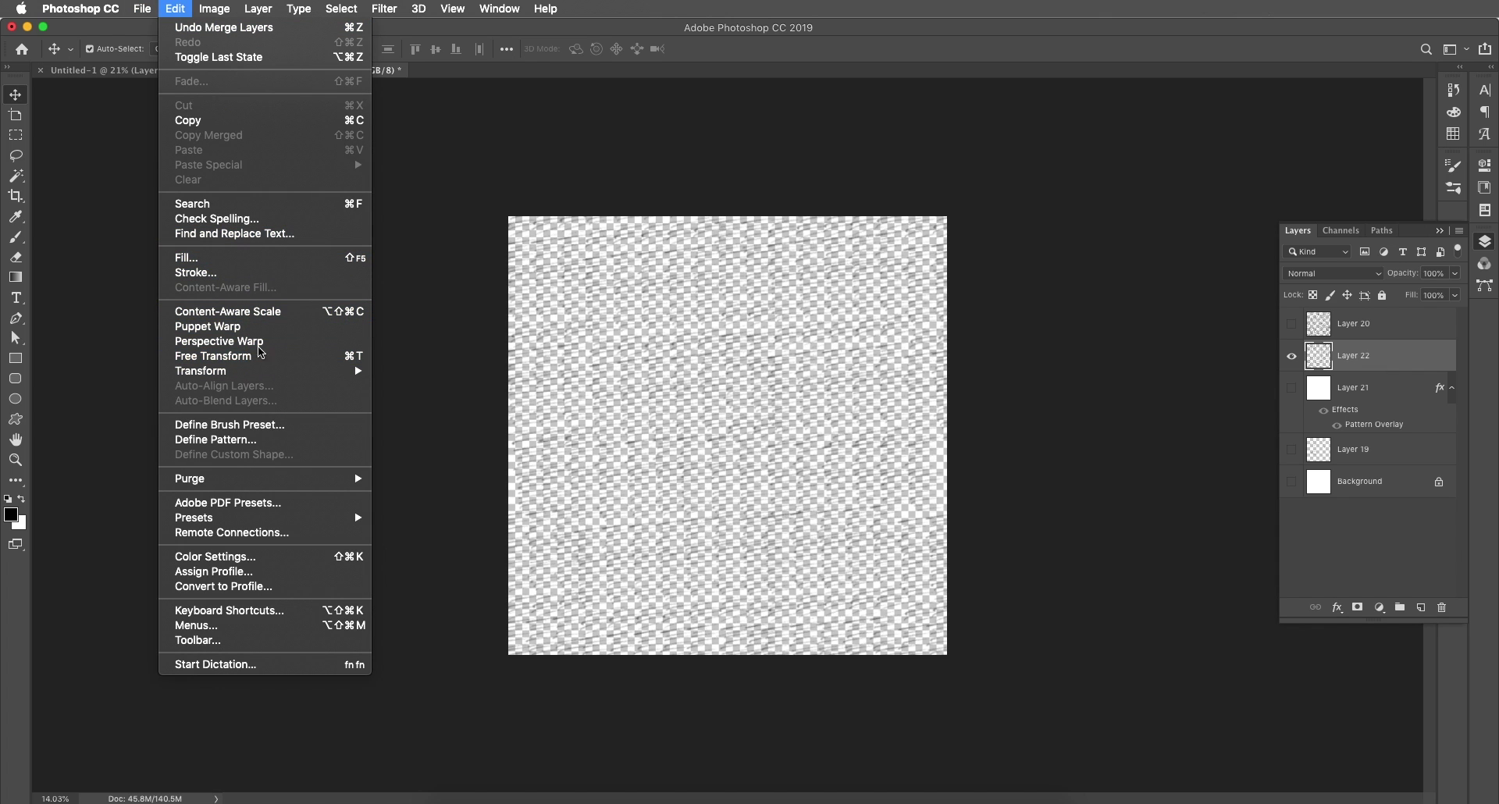
click(256, 440)
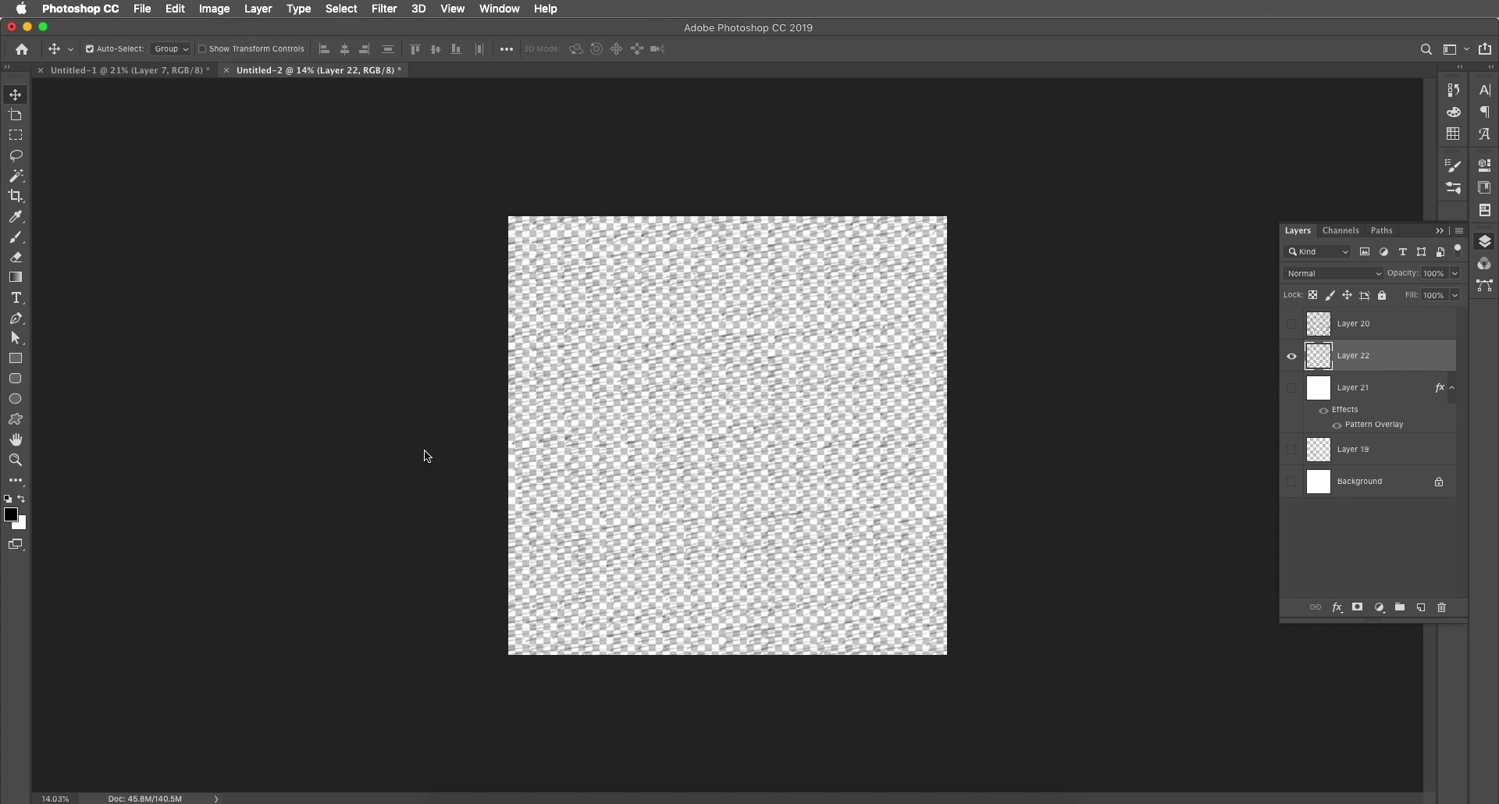
text(Pencil Pattern 2)
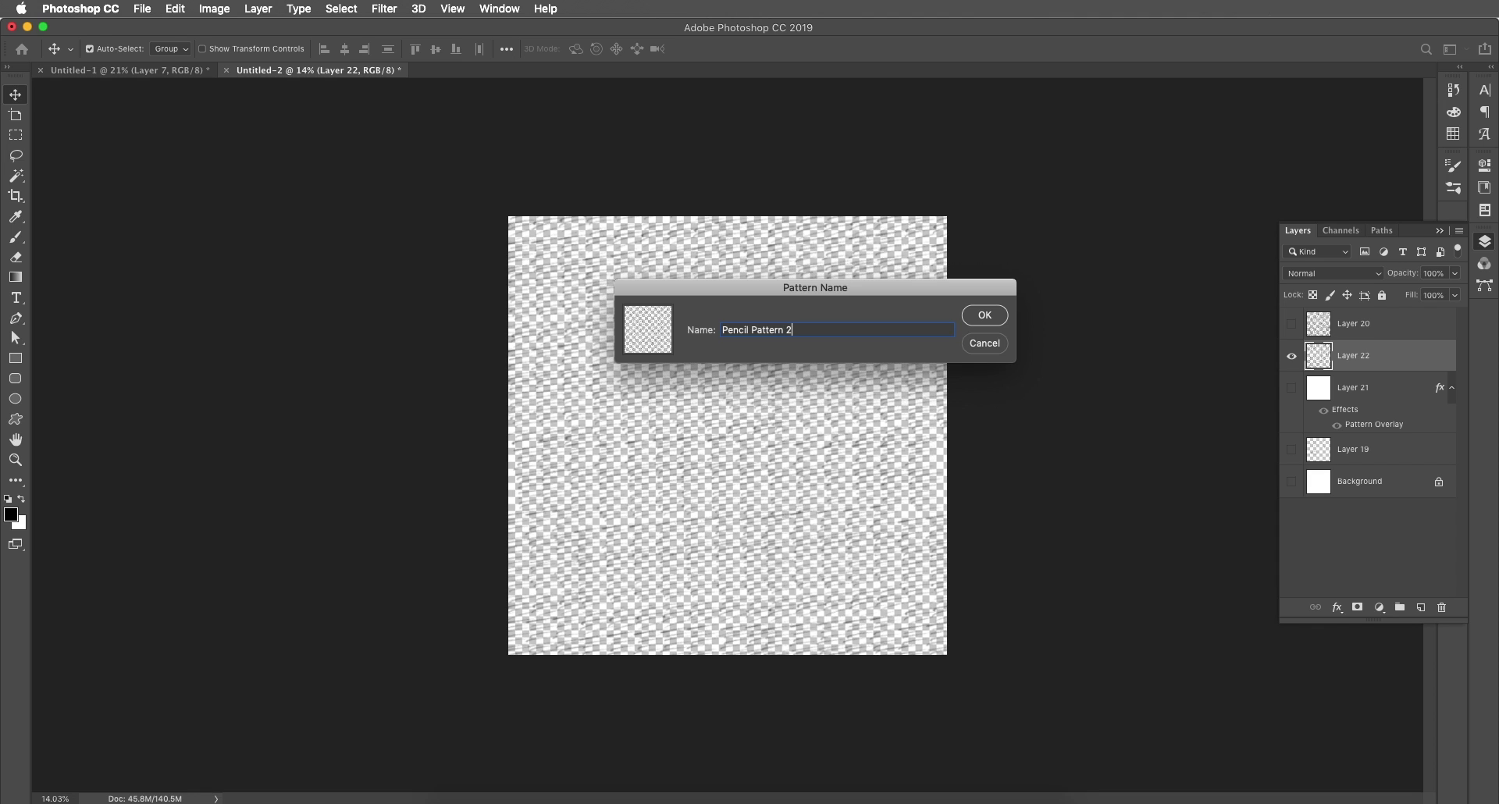
key(Return)
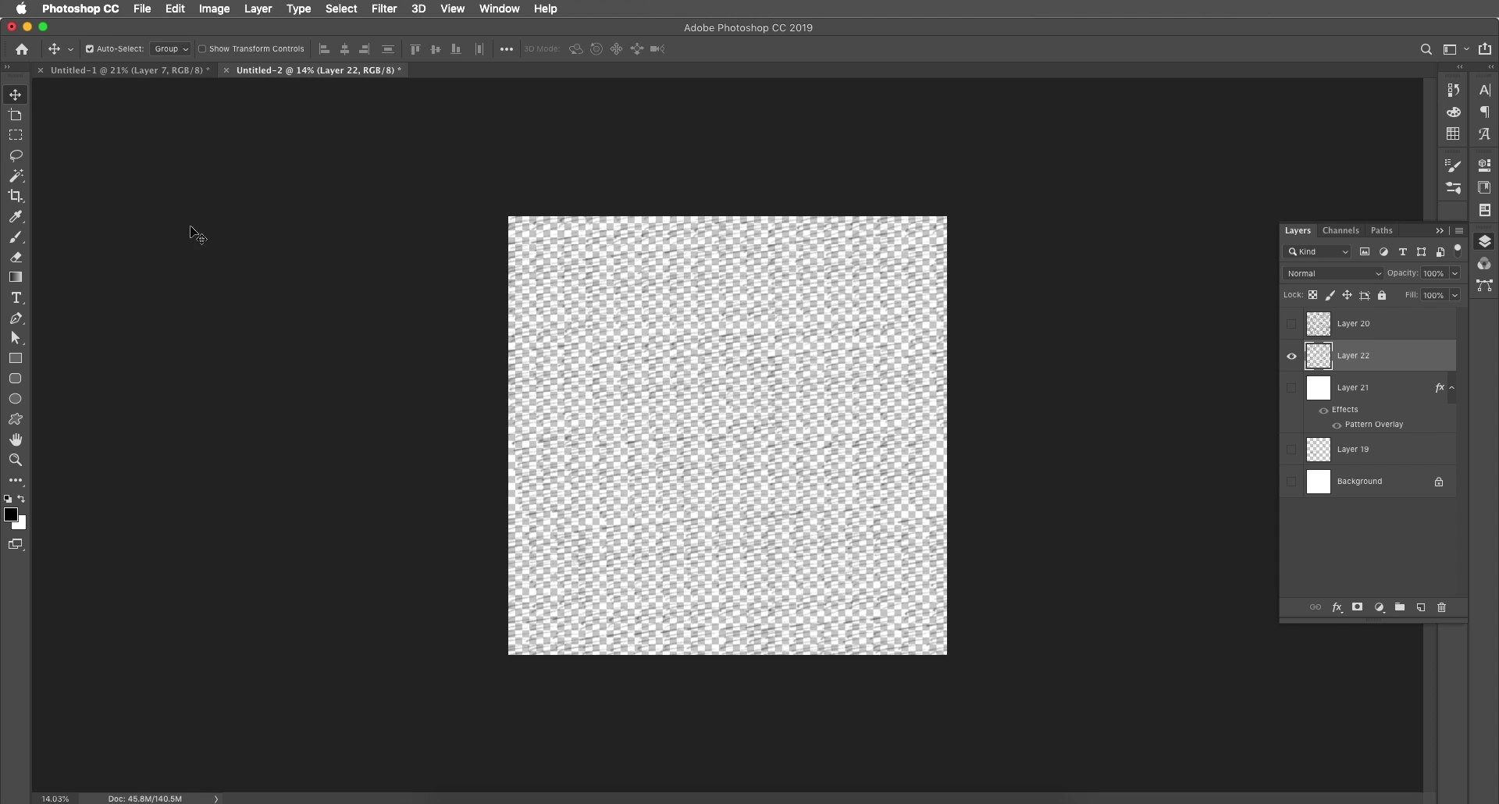
- Hide Layer 22, show Layer 21 and change its Pattern Overlay to the newly defined Pencil Pattern 2
click(1291, 357)
click(1291, 357)
click(1291, 357)
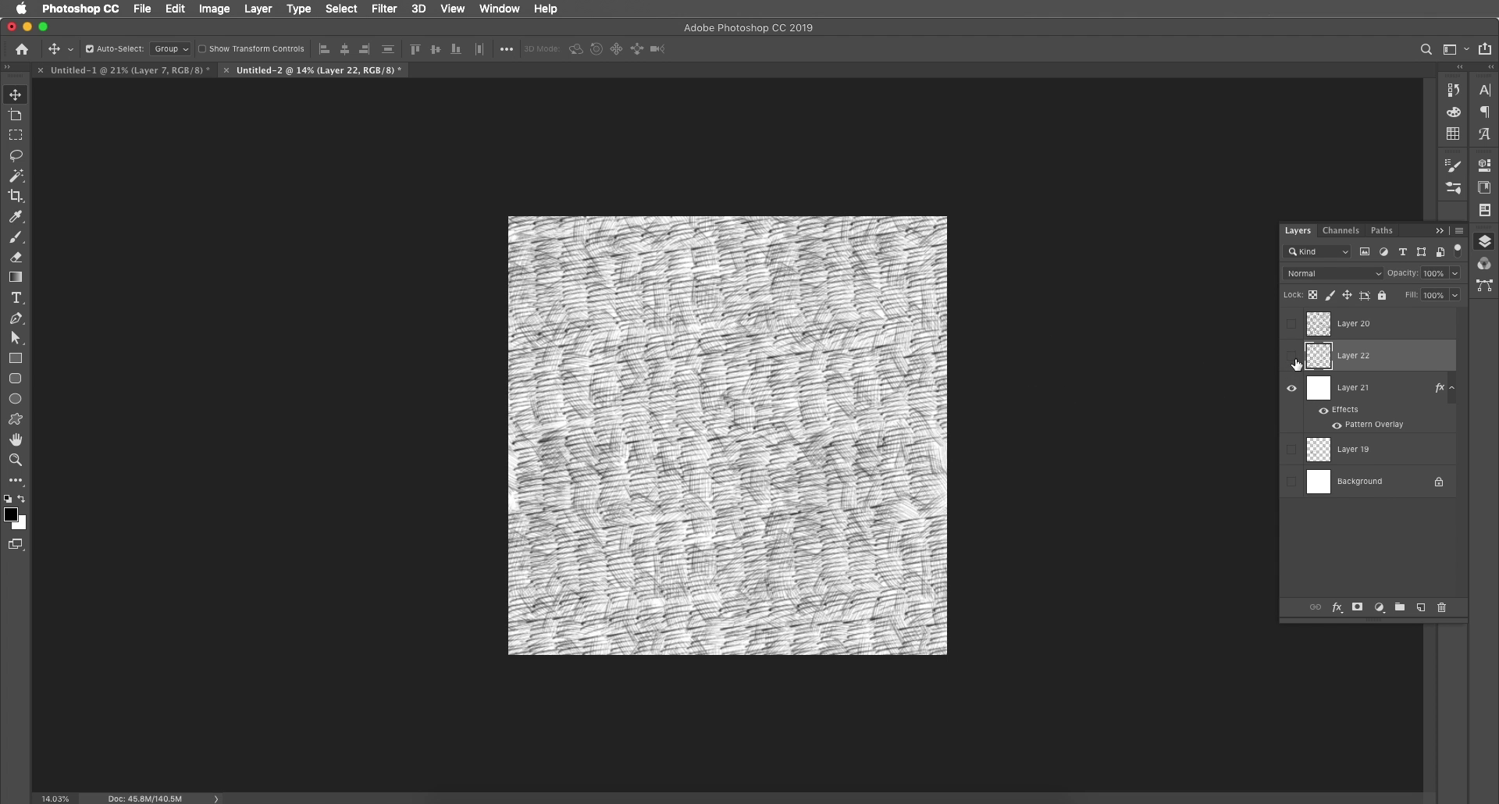
scroll(825, 390, up, 3)
double_click(1376, 425)
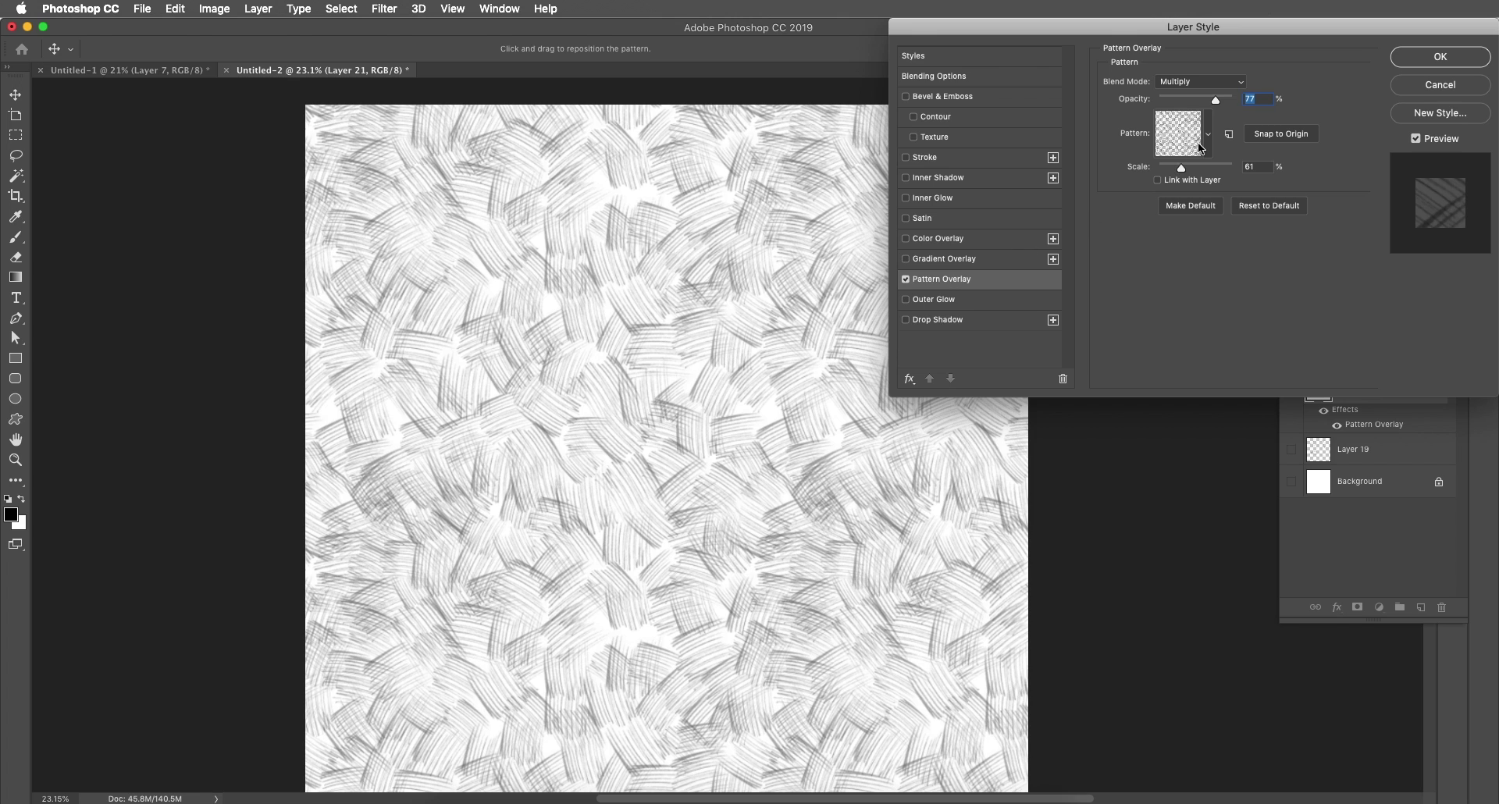
click(1208, 135)
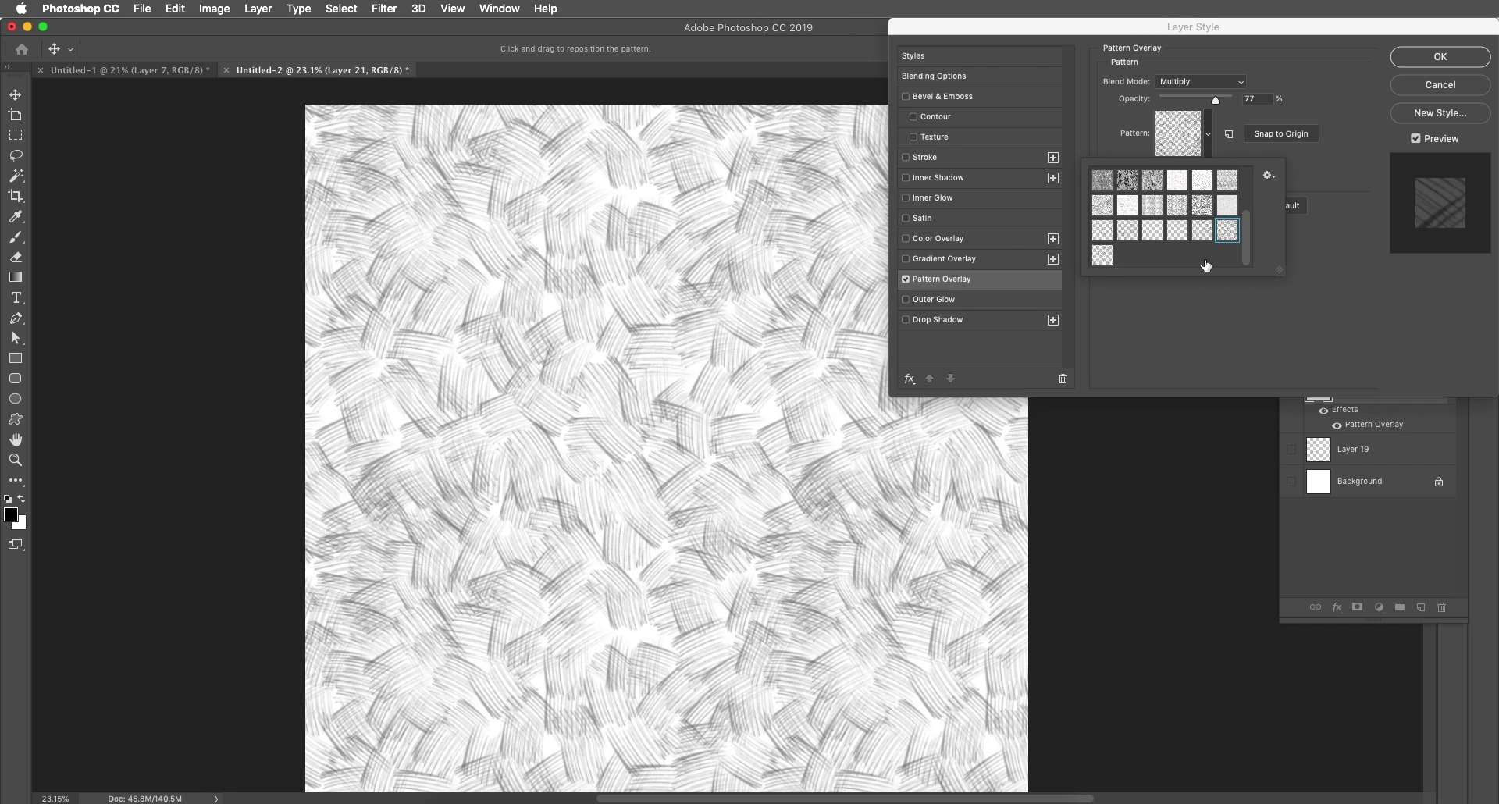
click(1101, 256)
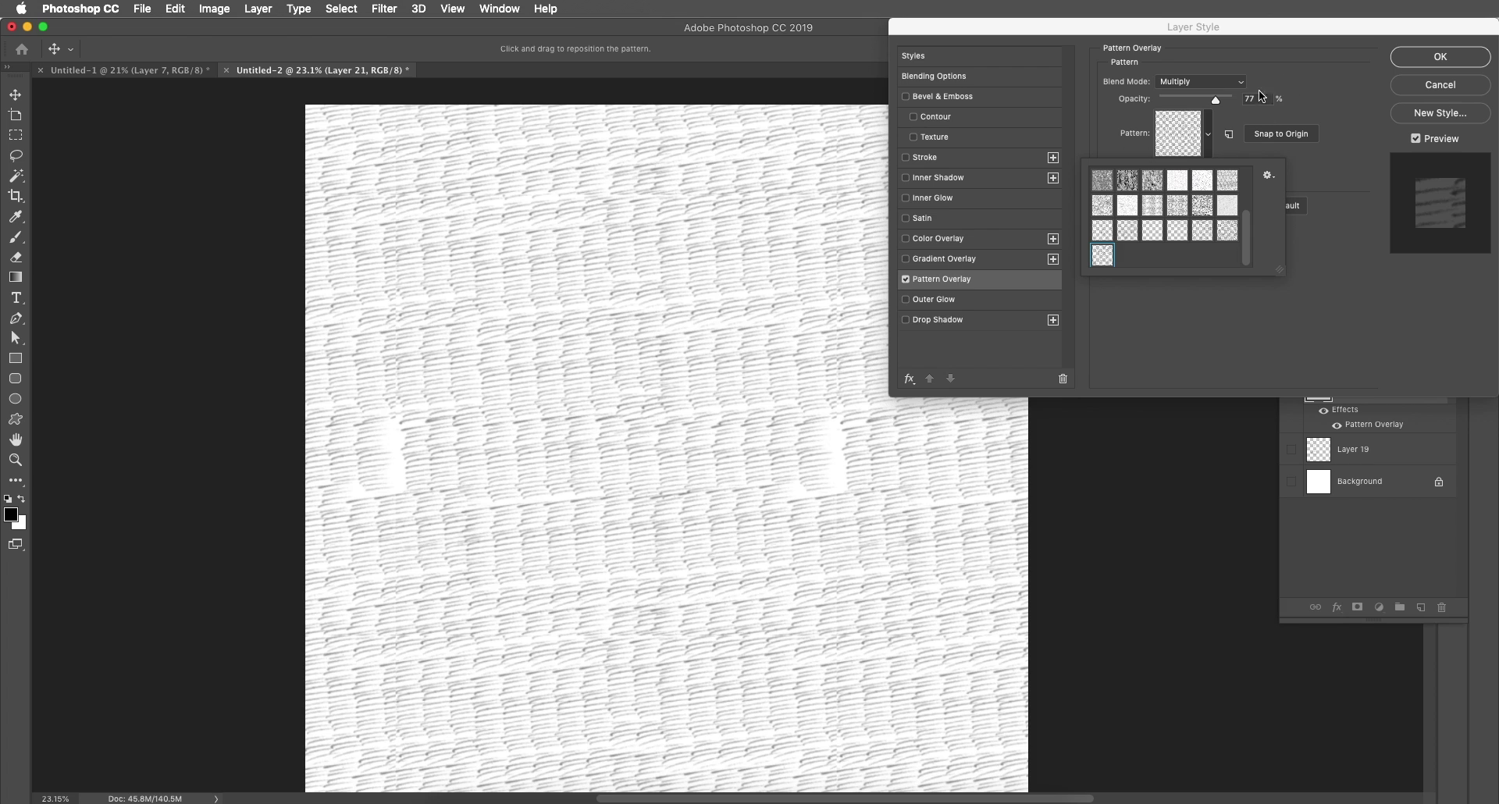
- Set the Pattern Overlay scale on Layer 21 to 51%, check the tiling and apply the layer style
click(1295, 57)
drag(1181, 167, 1177, 167)
scroll(759, 308, down, 4)
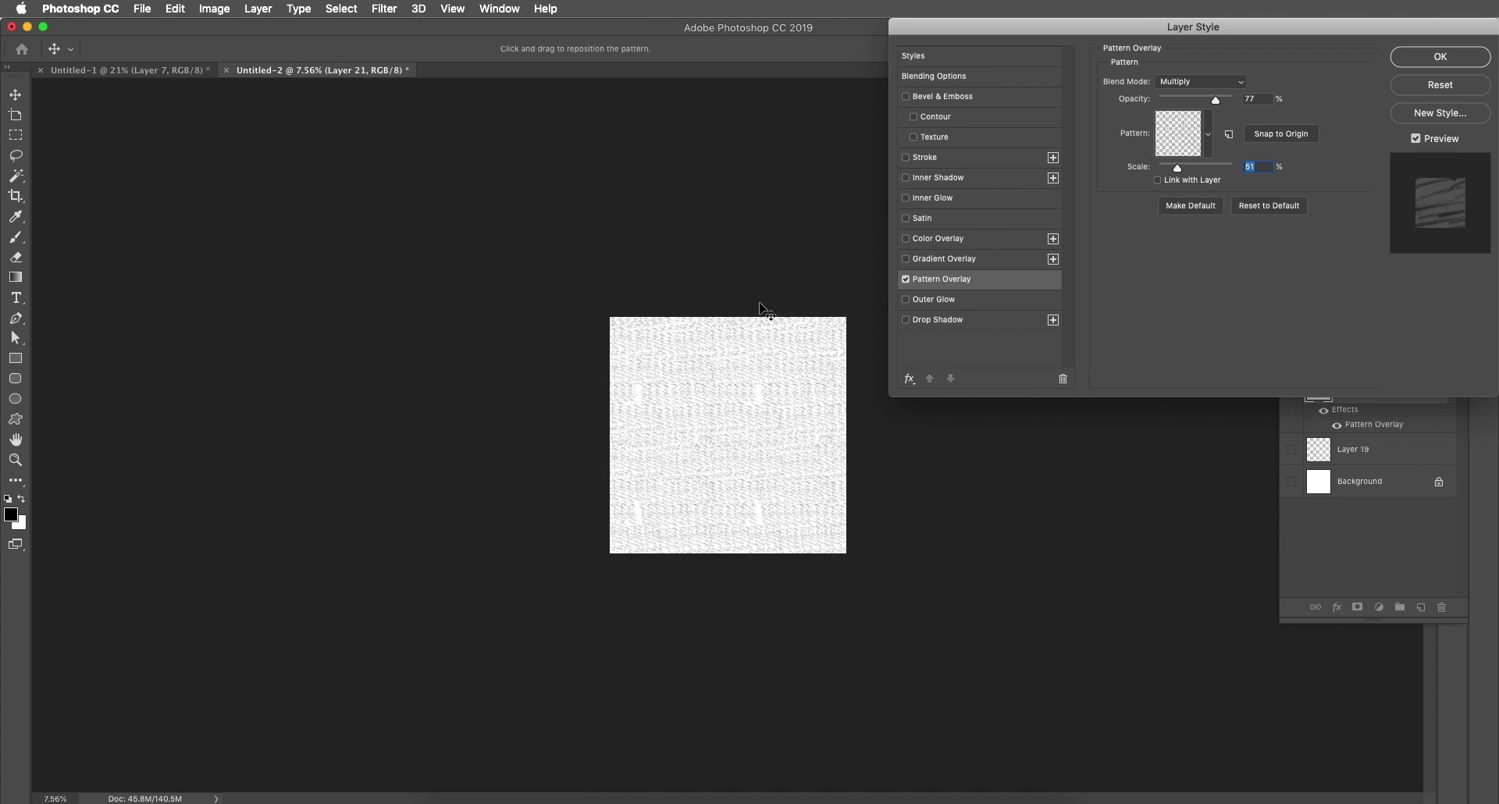
scroll(763, 309, up, 4)
click(1421, 57)
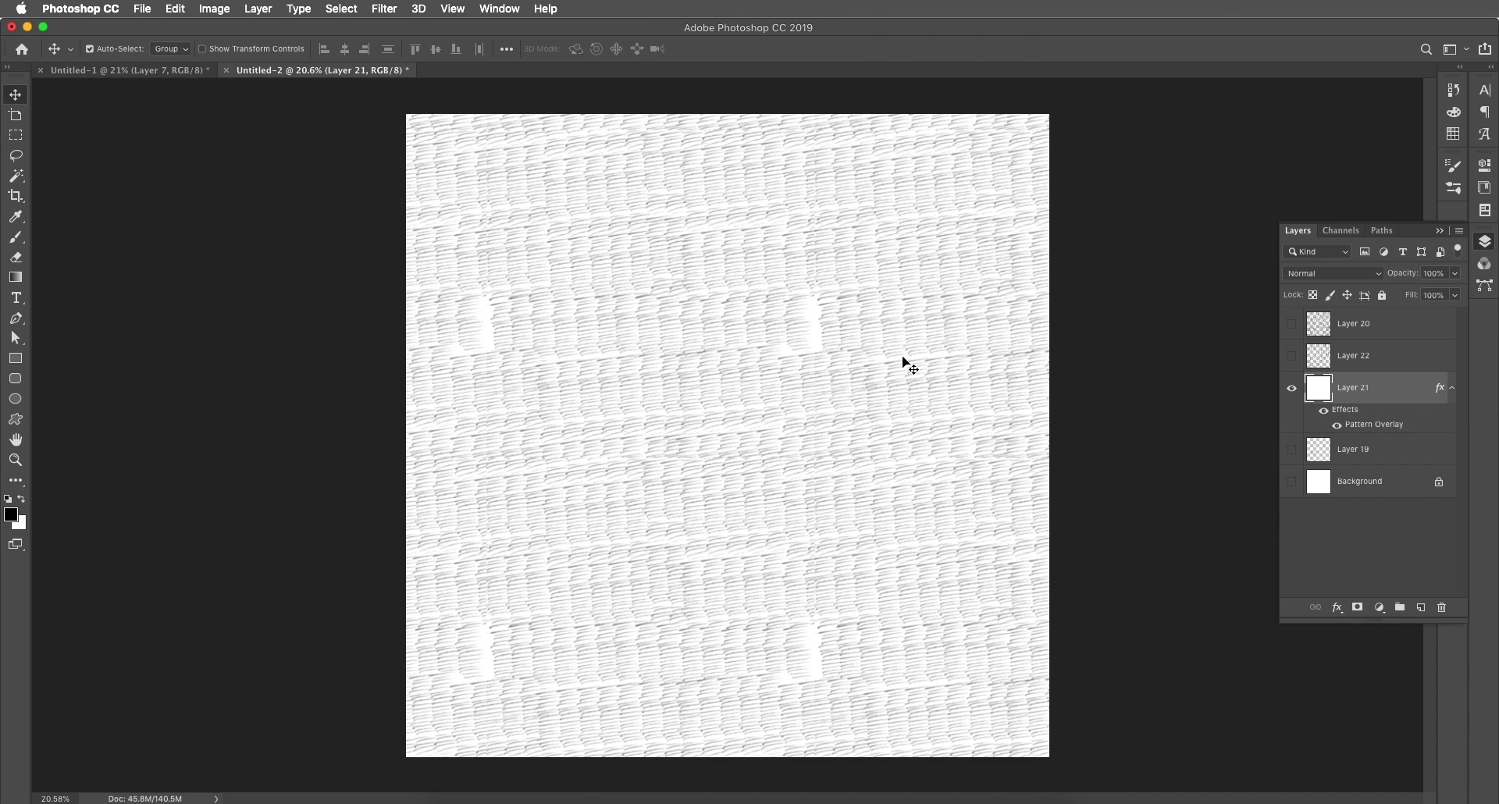
- Hide Layer 21, show the white Background and add a new empty layer above Layer 21
scroll(787, 443, down, 2)
click(1292, 389)
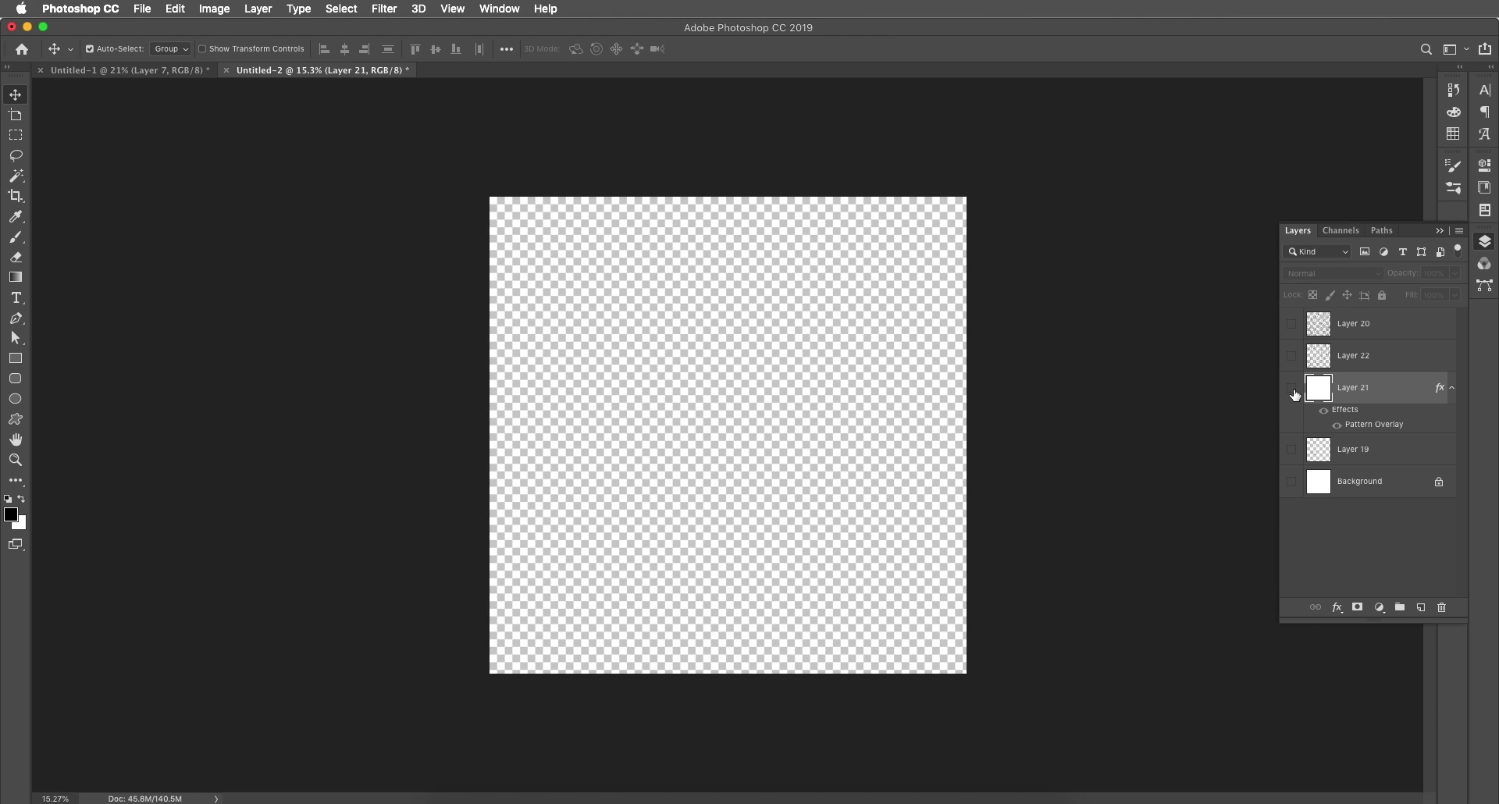
click(1292, 481)
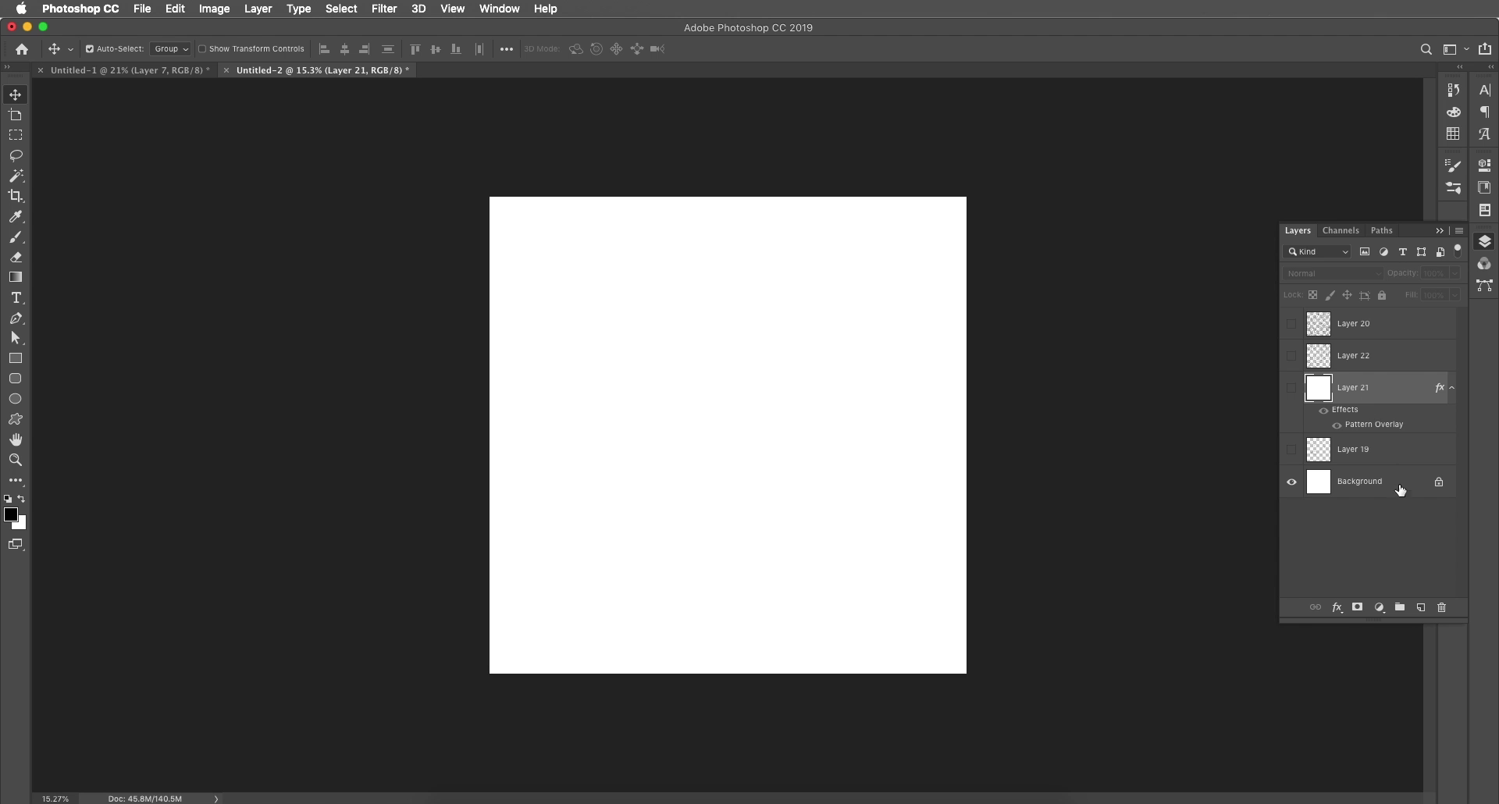
click(1421, 608)
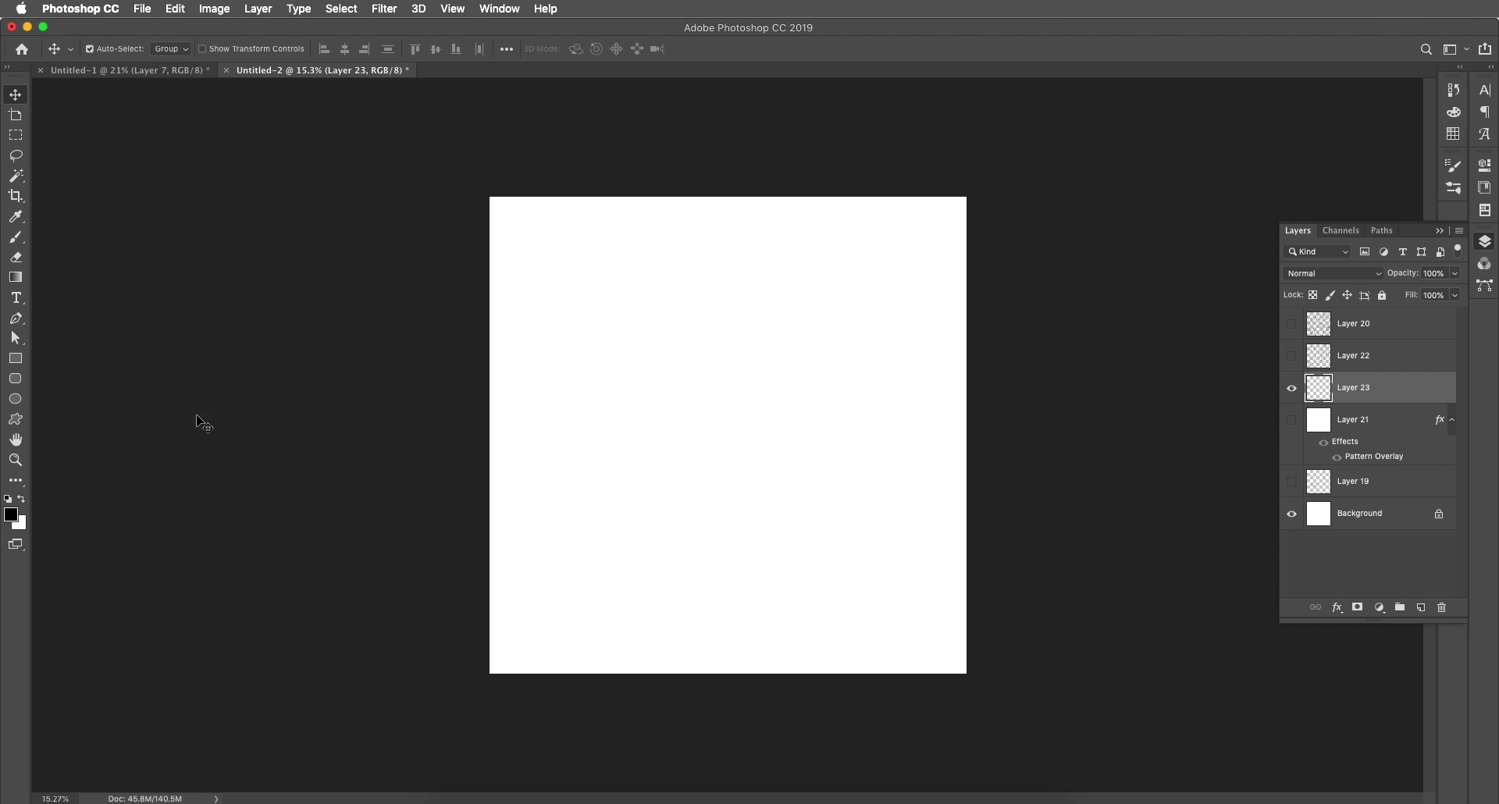
- Choose the Sketch lines brush from the Pencil Brushes group and reduce its size to 1100 px
key(b)
click(114, 52)
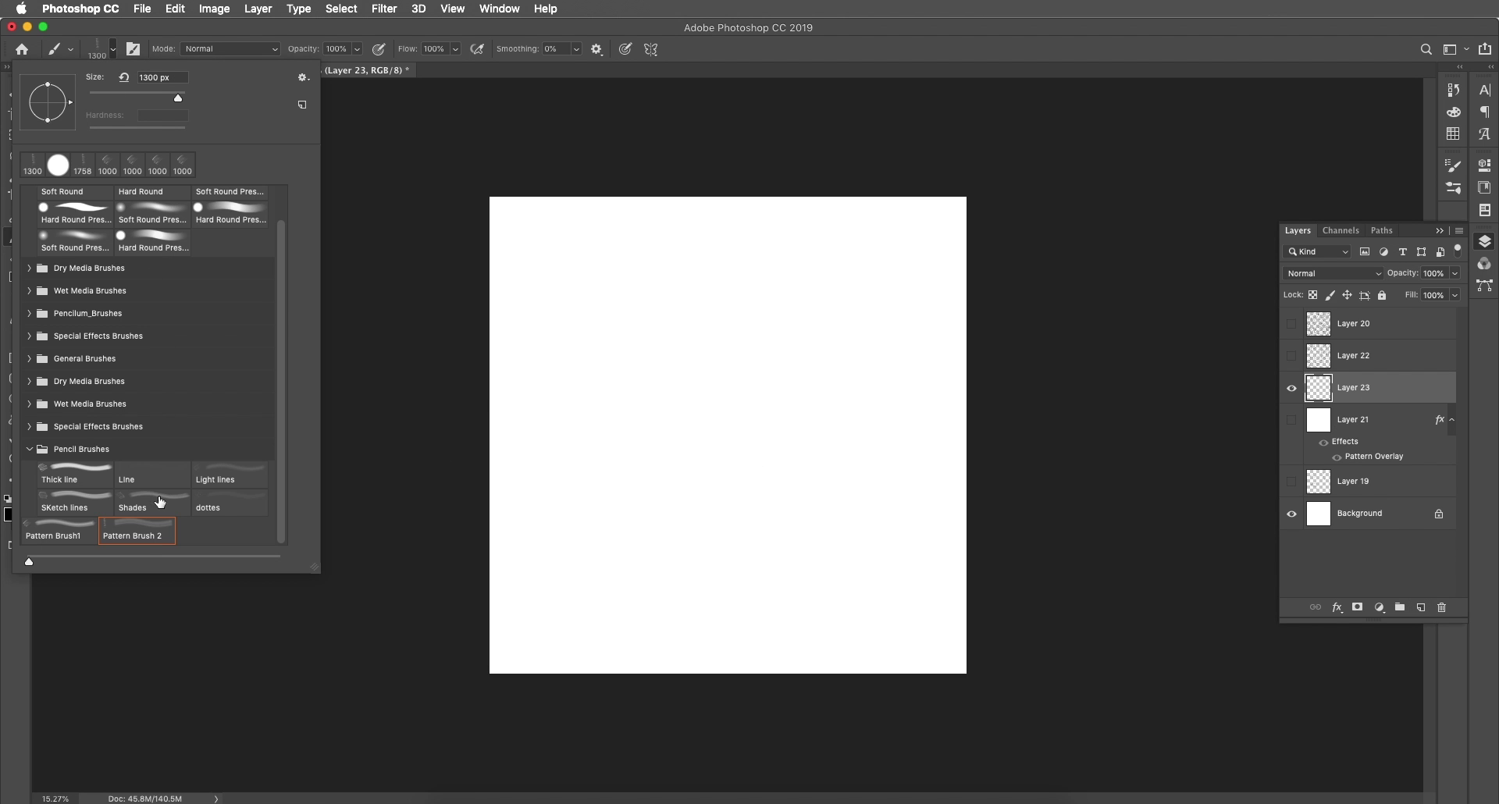
click(78, 505)
click(111, 51)
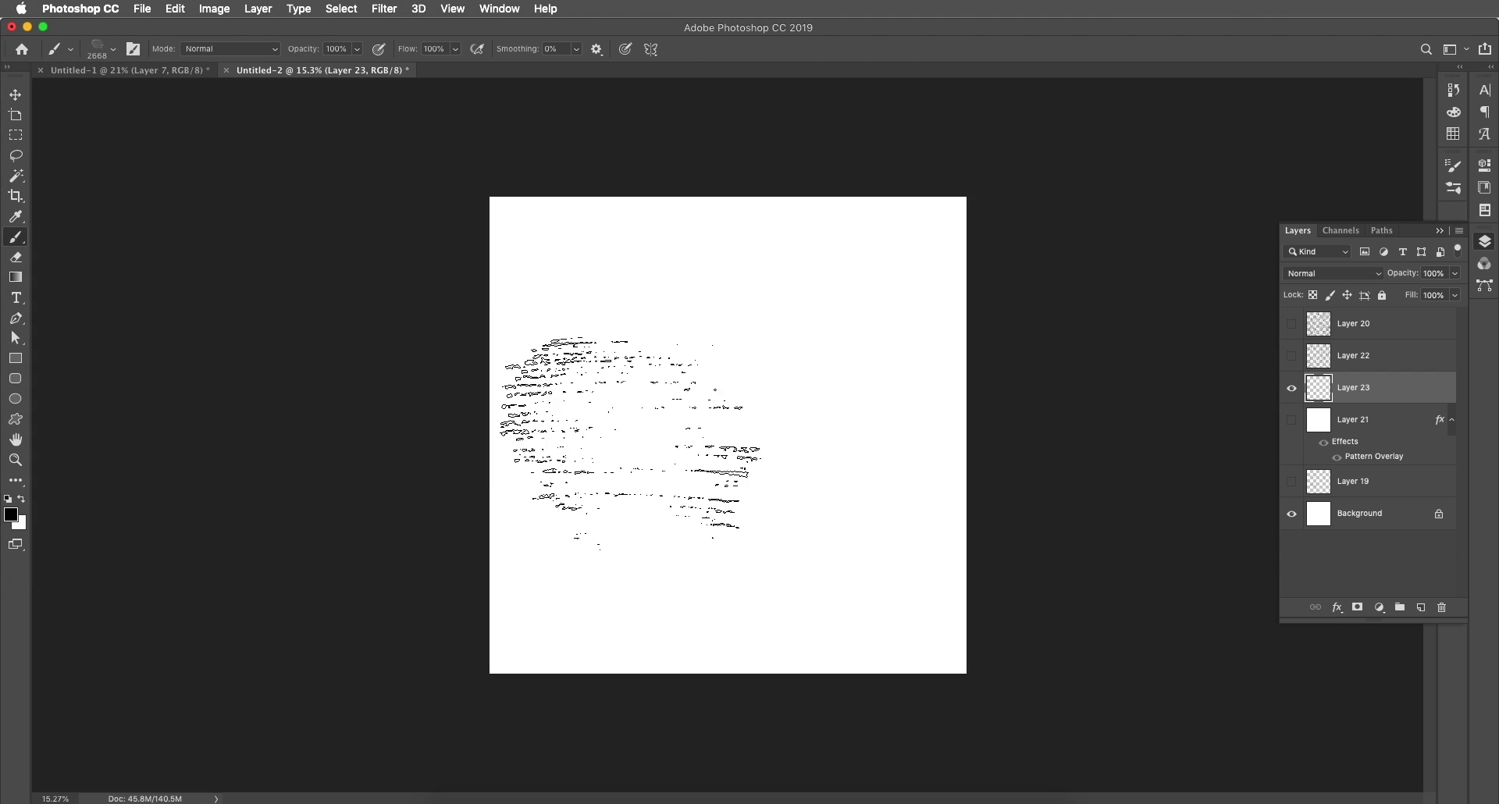
key(bracketleft)
key(bracketleft)
key(bracketleft)
key(bracketleft)
key(bracketleft)
key(bracketleft)
key(bracketleft)
key(bracketleft)
key(bracketleft)
key(bracketleft)
key(bracketleft)
key(bracketleft)
key(bracketleft)
key(bracketleft)
key(bracketleft)
key(bracketleft)
key(bracketleft)
key(bracketright)
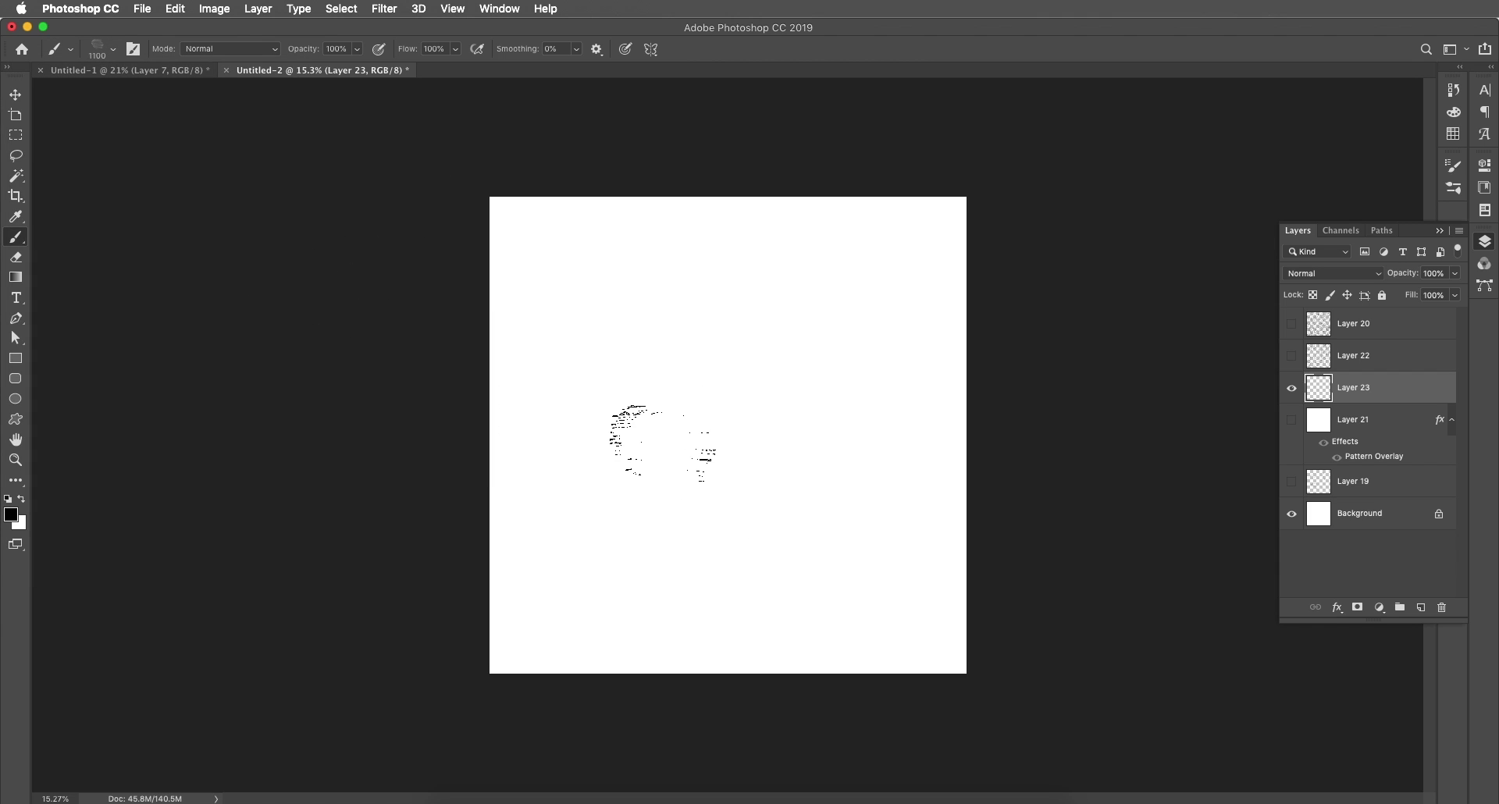
- Enable Shape Dynamics for the brush with a size jitter of 40% and an angle jitter of 10%
click(136, 52)
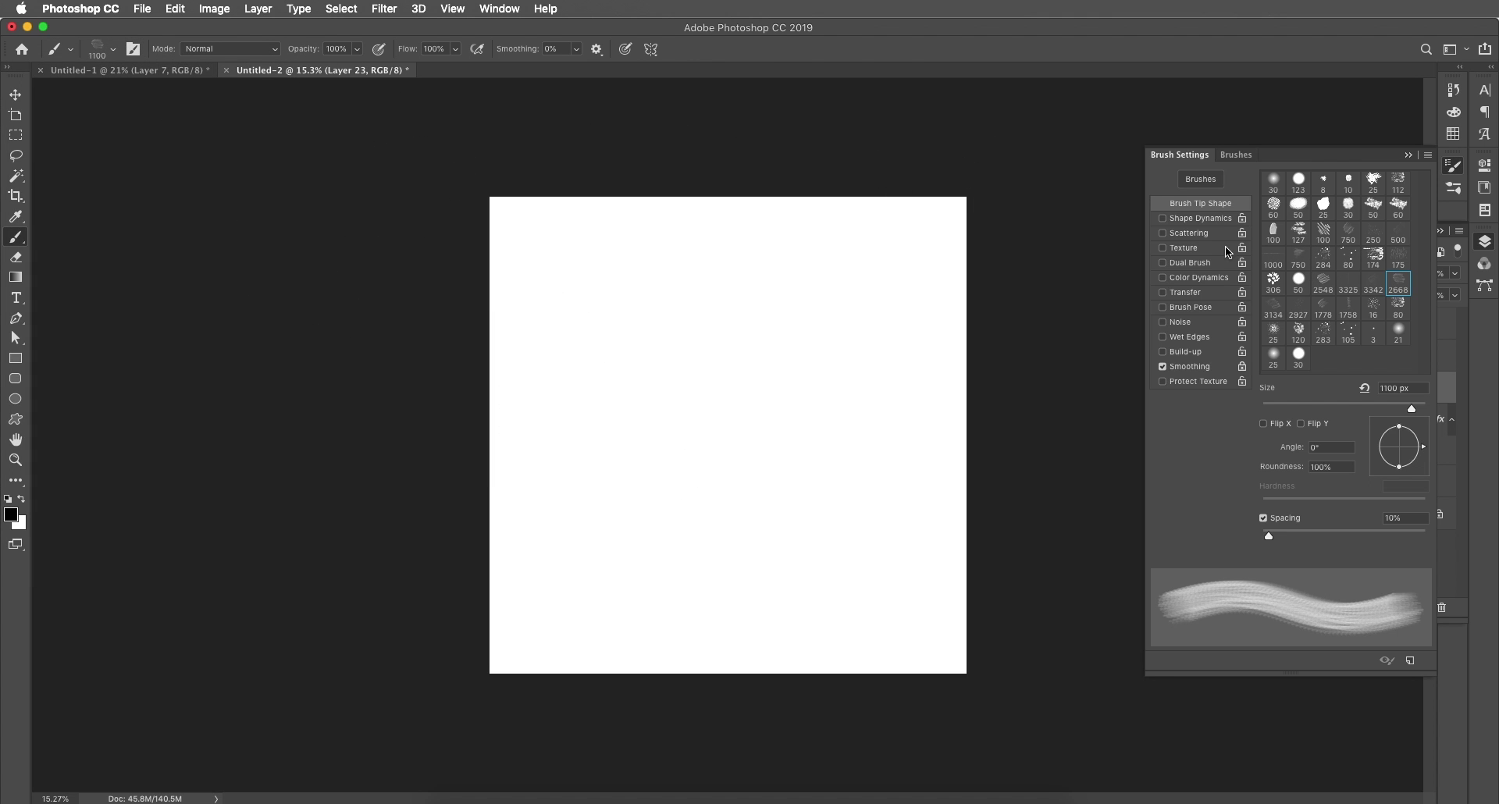
click(1202, 219)
click(1406, 177)
text(40)
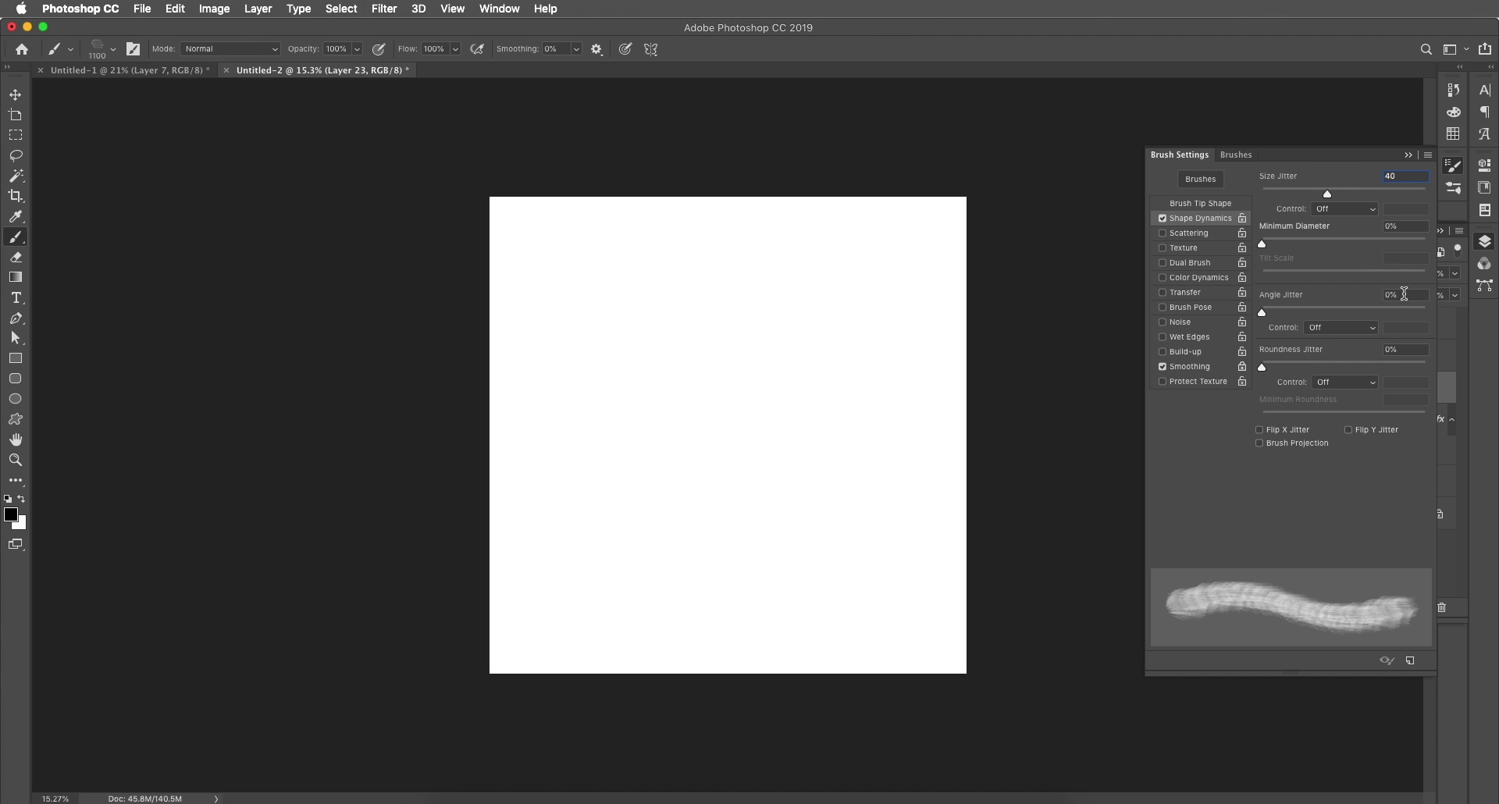
drag(1404, 294, 1368, 296)
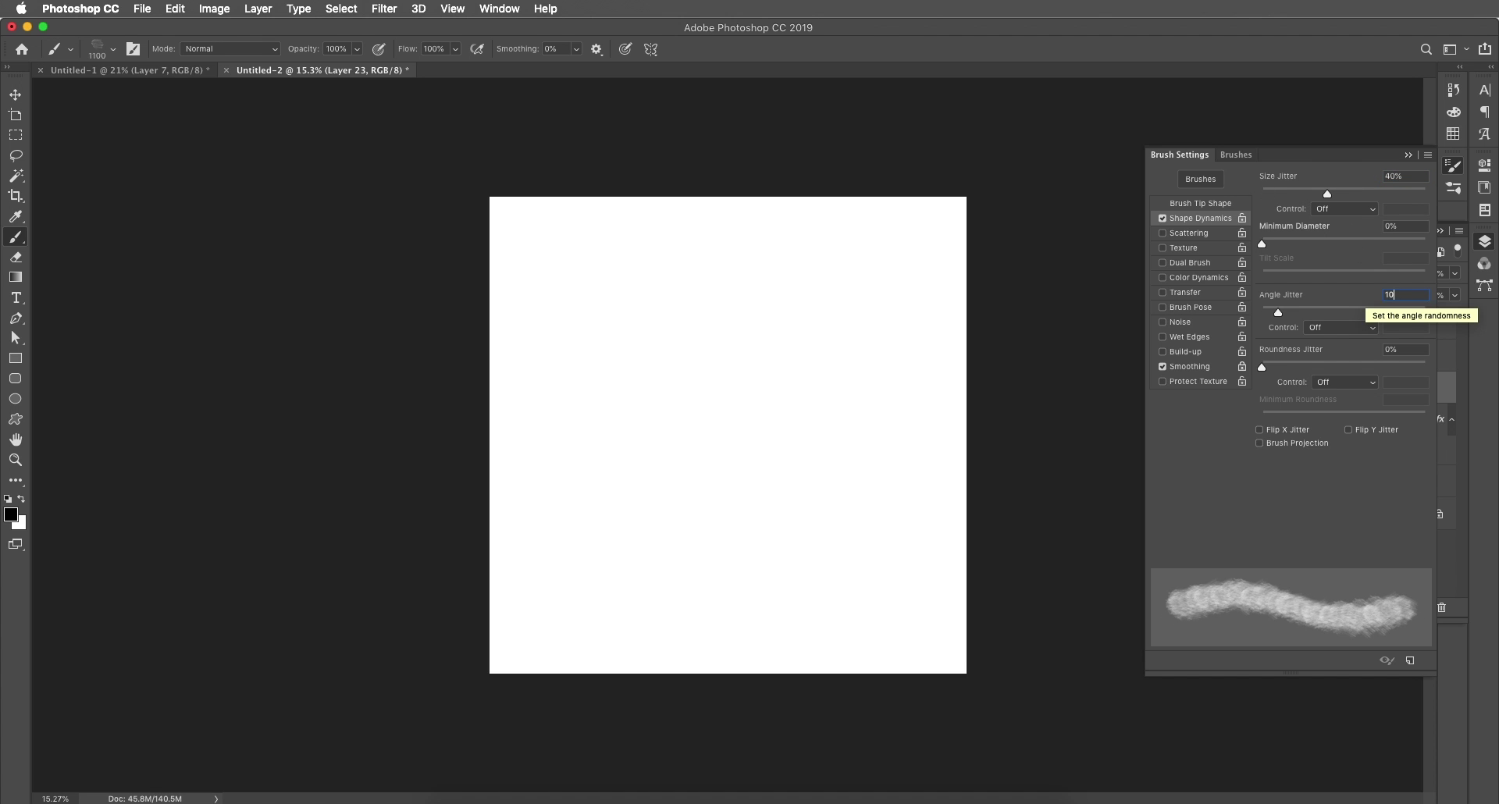
text(10)
key(Return)
- Try the jittered brush with a single stamp and a vertical stroke on Layer 23, and undo the stroke
click(753, 384)
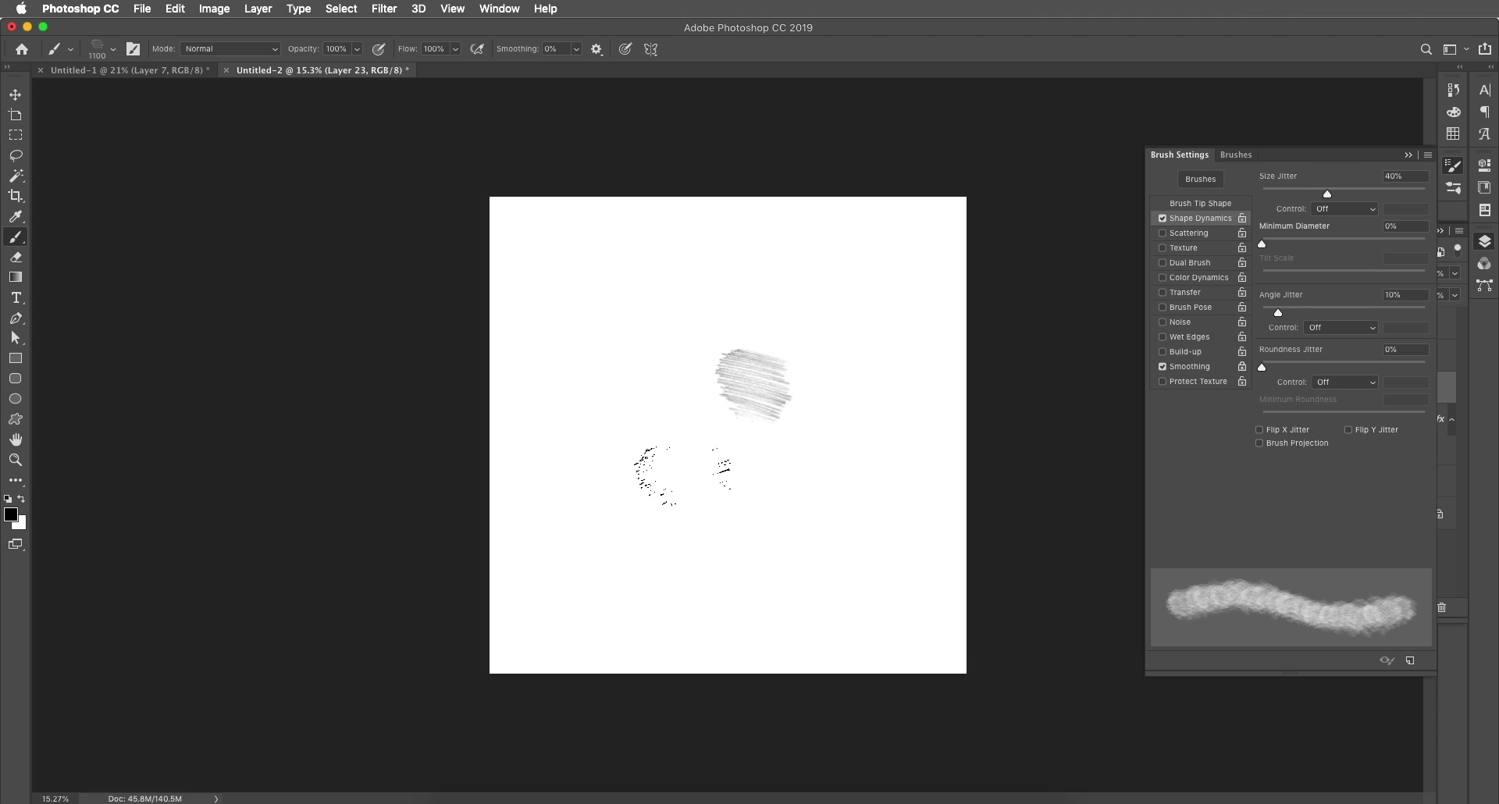
mouse_move(681, 474)
mouse_down()
mouse_move(632, 410)
mouse_move(645, 273)
mouse_move(684, 269)
mouse_up()
key(super+z)
- Enable brush Scattering at 50%, undo the test marks on the canvas and set the brush tip spacing to 94%
click(1189, 233)
click(1397, 176)
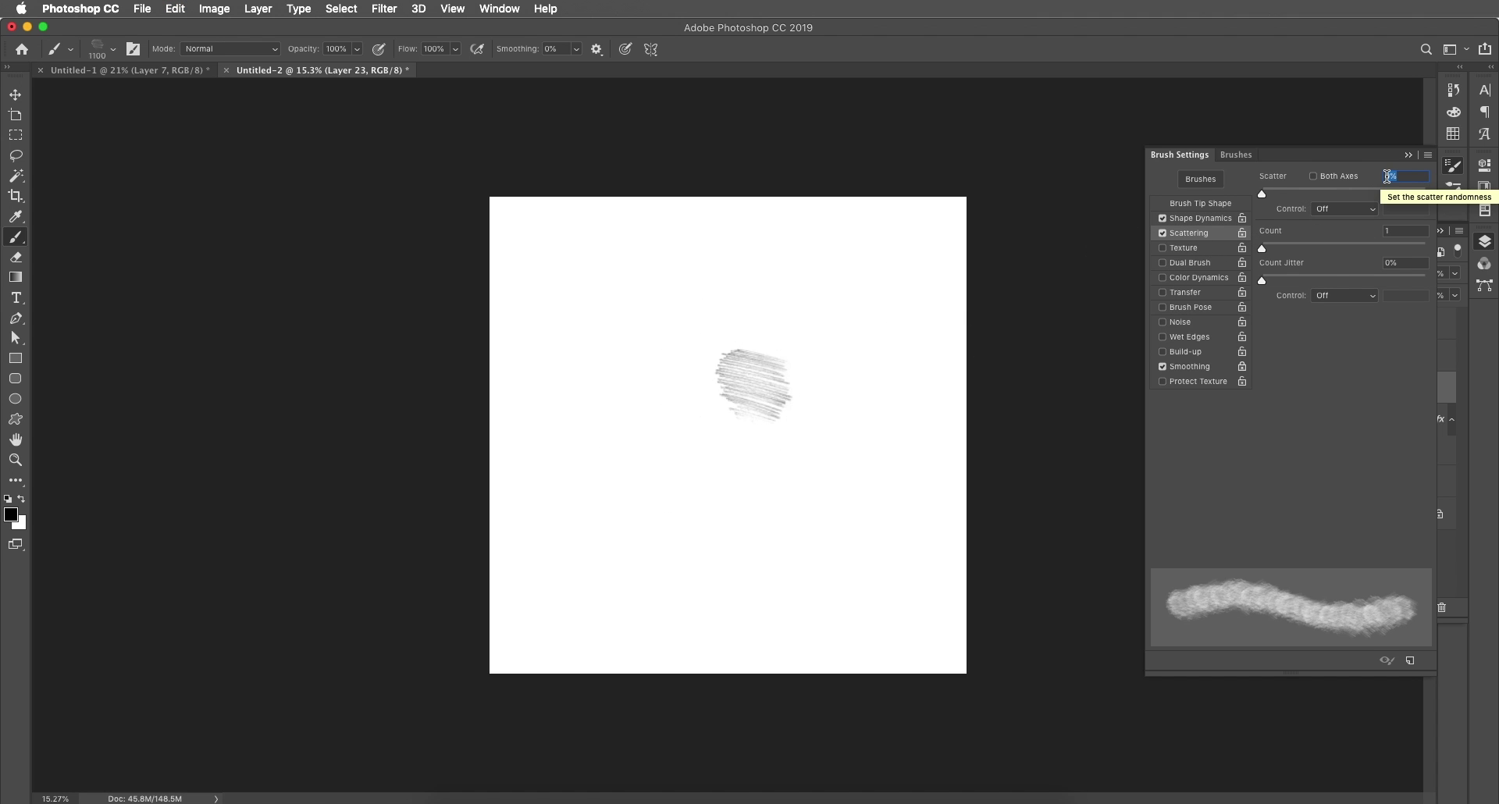
text(50)
mouse_move(701, 318)
mouse_down()
mouse_move(634, 409)
mouse_move(660, 523)
mouse_up()
key(super+z)
key(super+z)
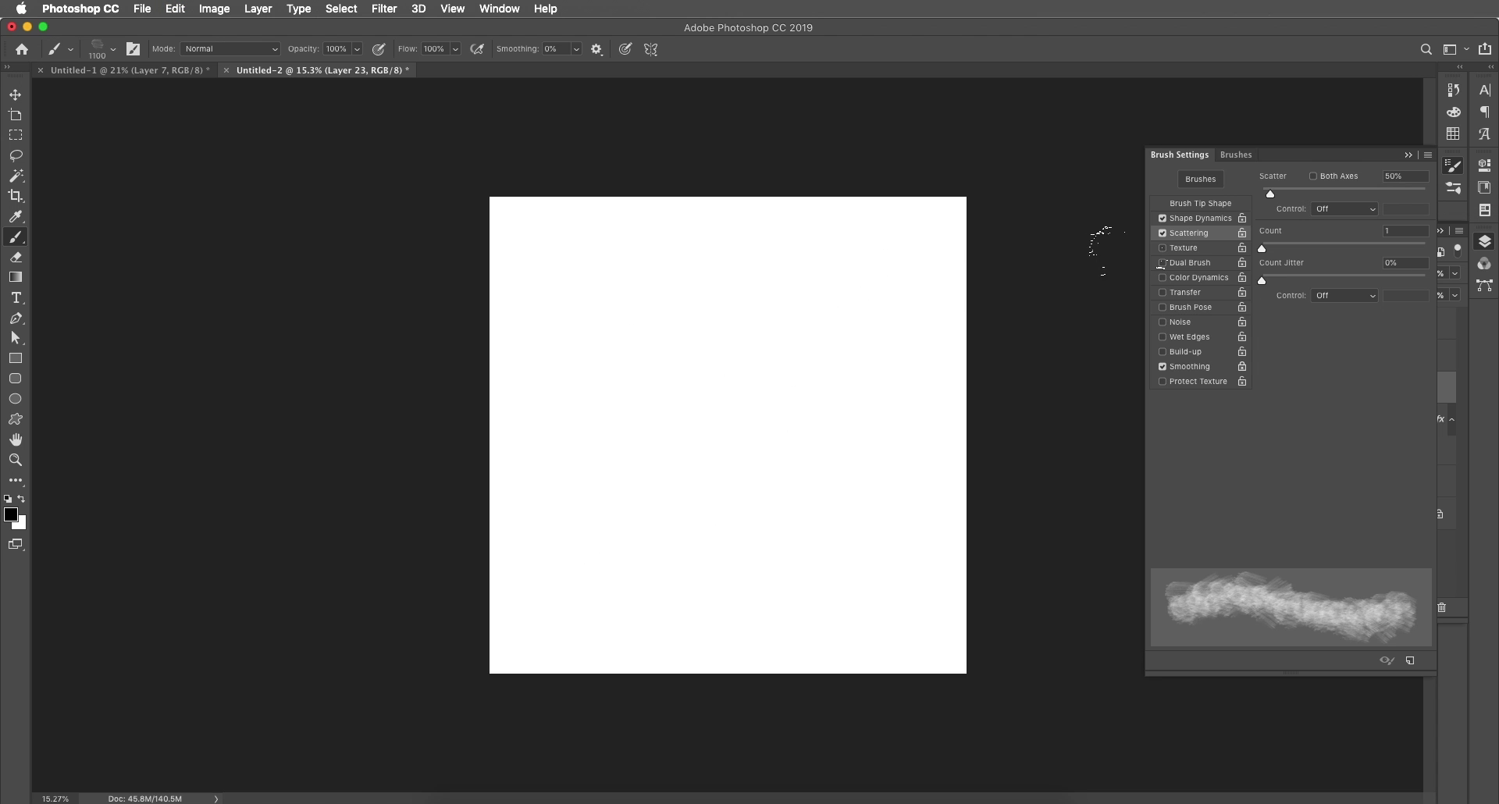
click(1203, 205)
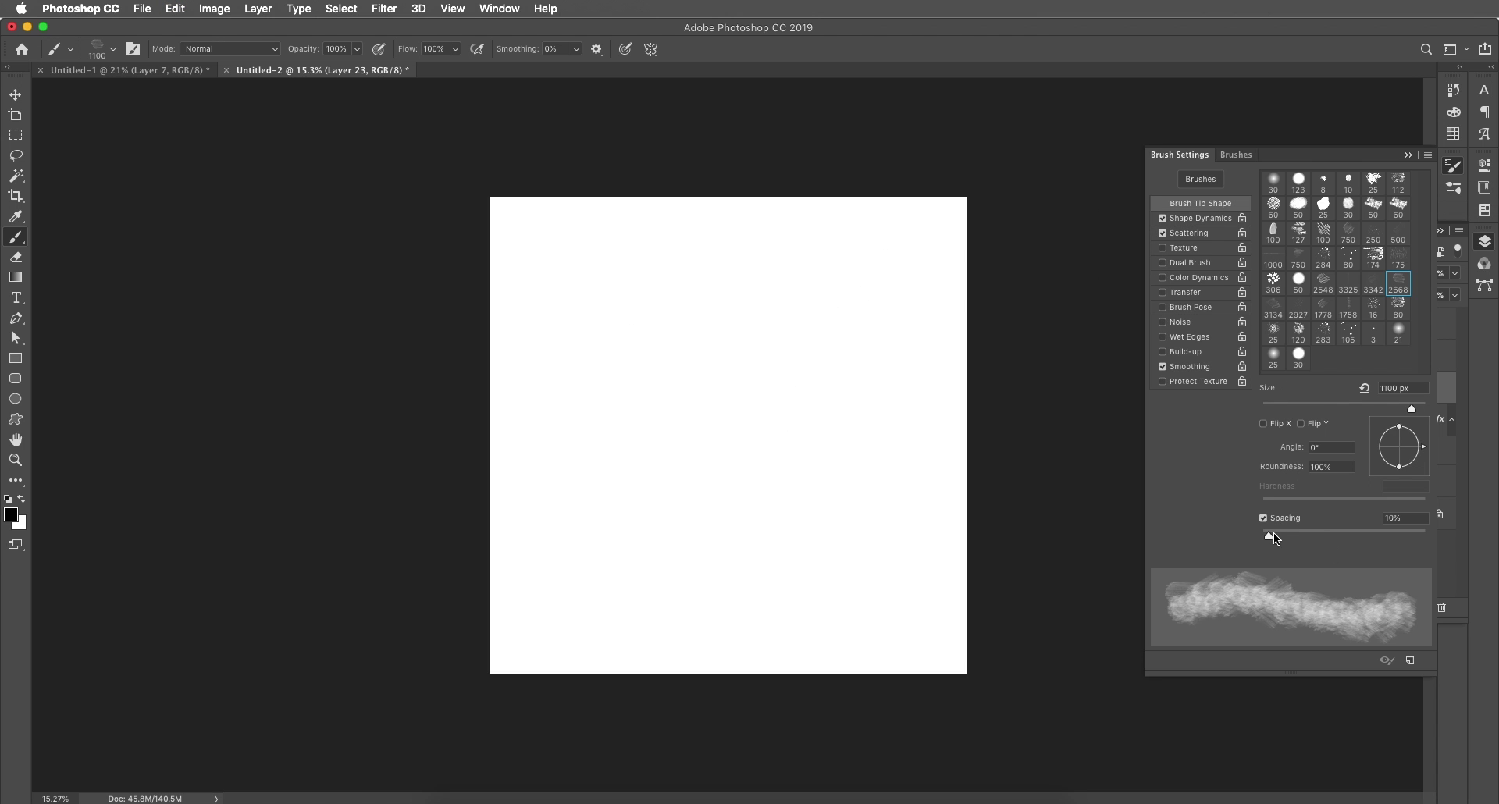
drag(1273, 537, 1340, 537)
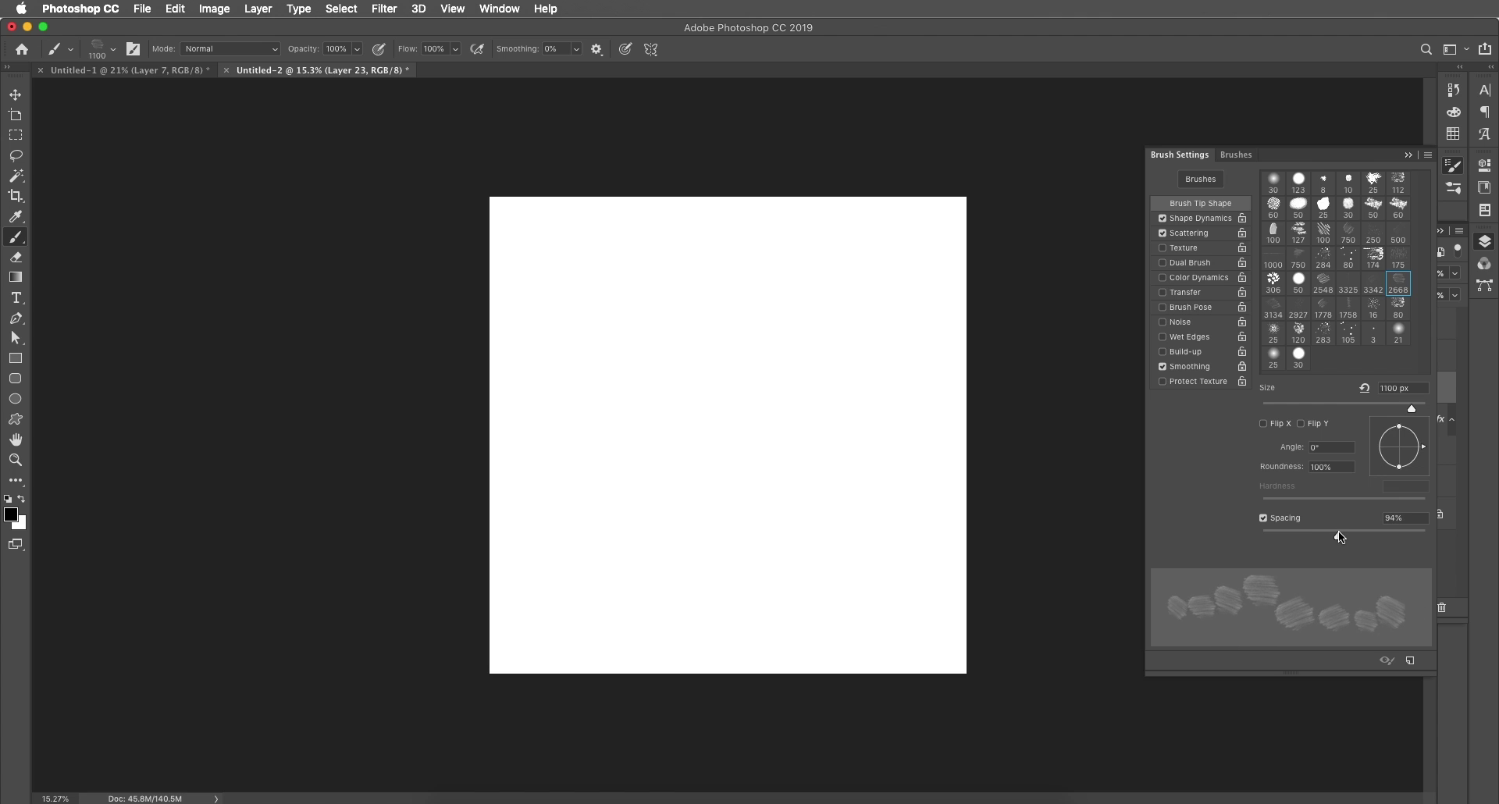
- Paint overlapping hatch patches over the interior of Layer 23, keeping clear of the canvas edges
mouse_move(773, 367)
mouse_down()
mouse_move(679, 410)
mouse_move(776, 531)
mouse_move(616, 290)
mouse_move(617, 355)
mouse_move(672, 387)
mouse_move(601, 493)
mouse_move(812, 470)
mouse_move(477, 460)
mouse_move(468, 336)
mouse_move(484, 258)
mouse_move(944, 164)
mouse_move(534, 695)
mouse_up()
scroll(671, 390, up, 5)
click(948, 421)
click(933, 339)
click(616, 153)
click(662, 219)
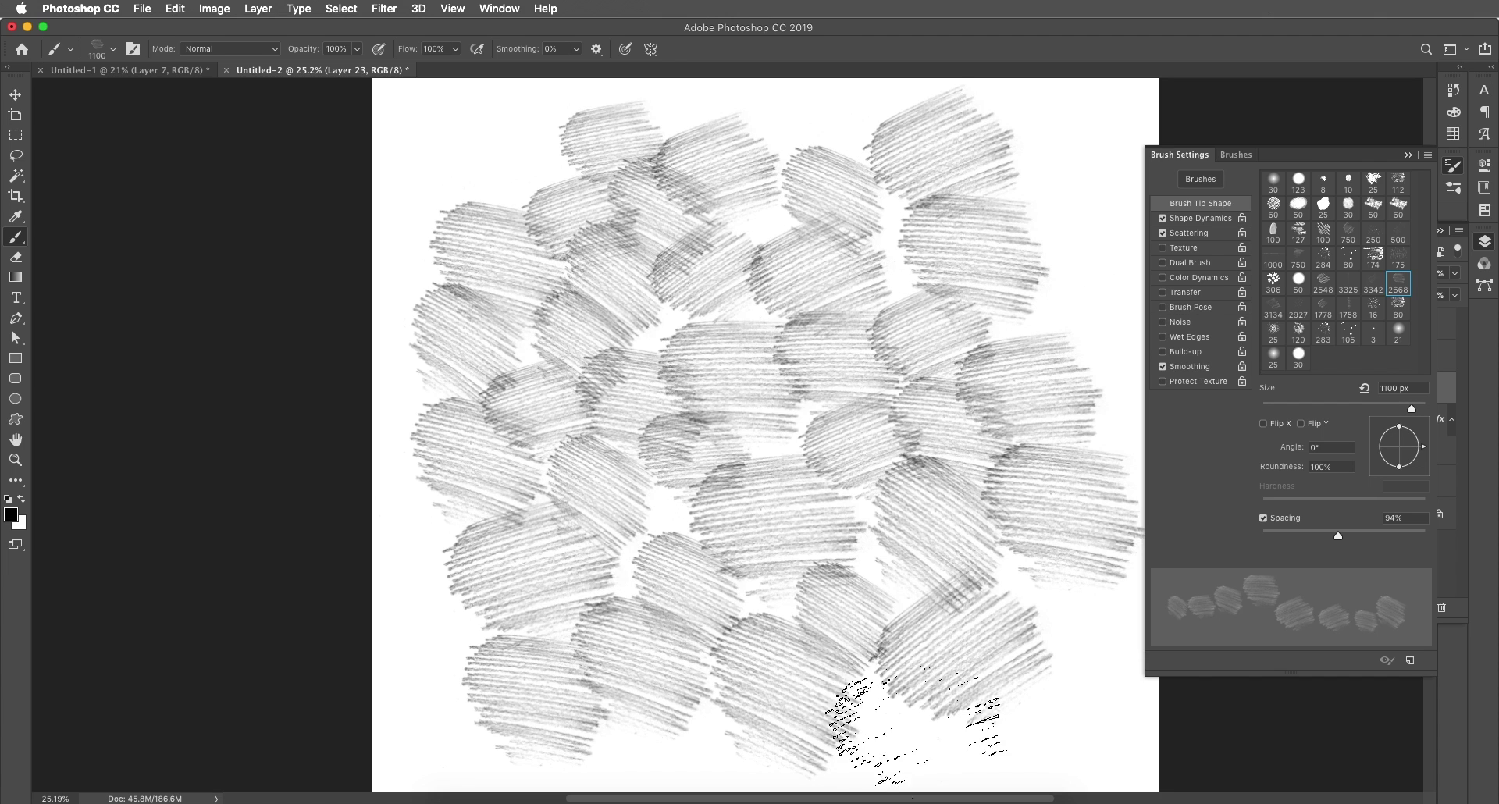
scroll(897, 711, down, 5)
scroll(823, 625, up, 5)
mouse_move(825, 625)
mouse_down()
mouse_move(570, 601)
mouse_move(267, 452)
mouse_up()
scroll(903, 335, up, 5)
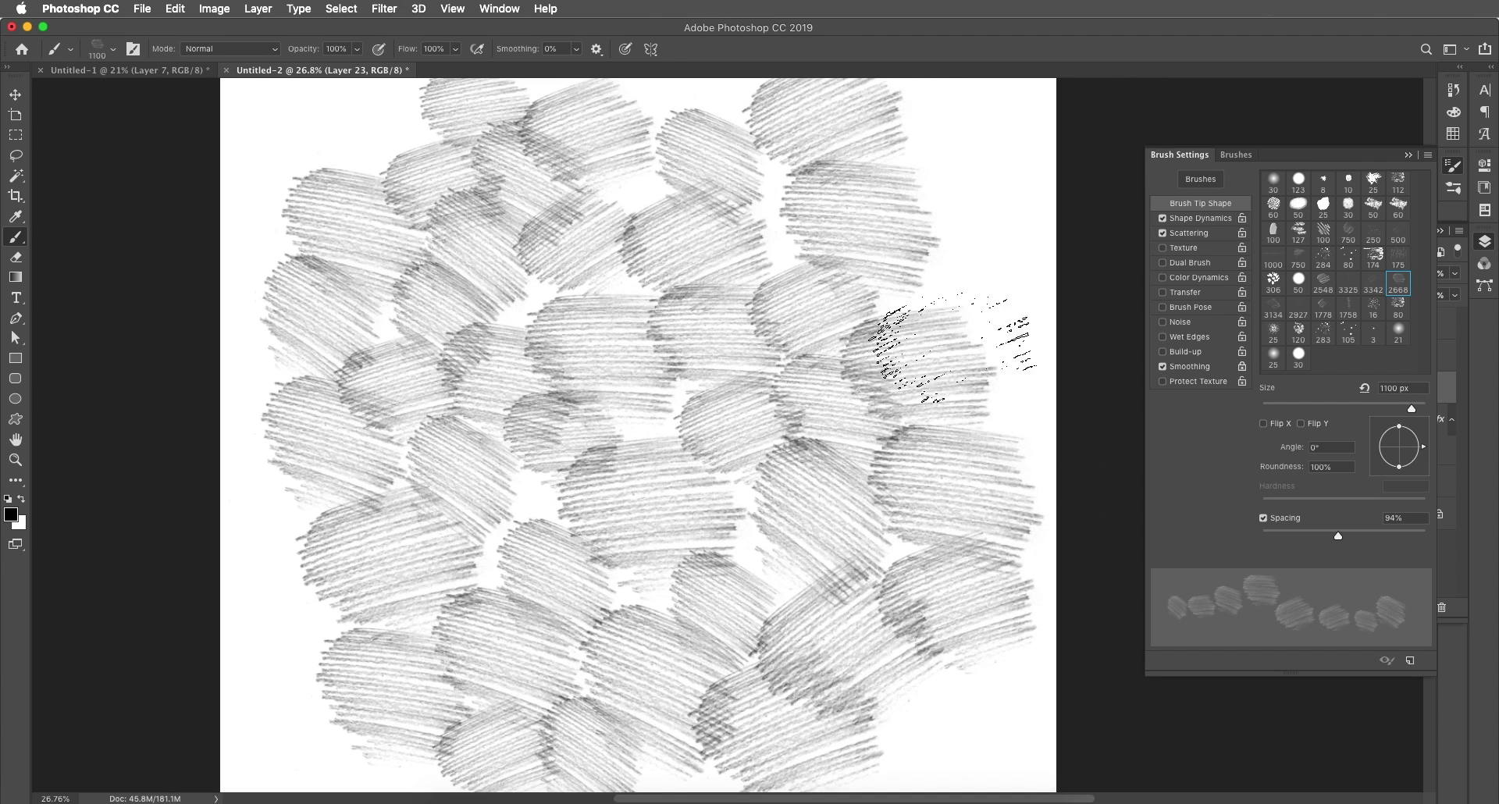
scroll(714, 406, down, 3)
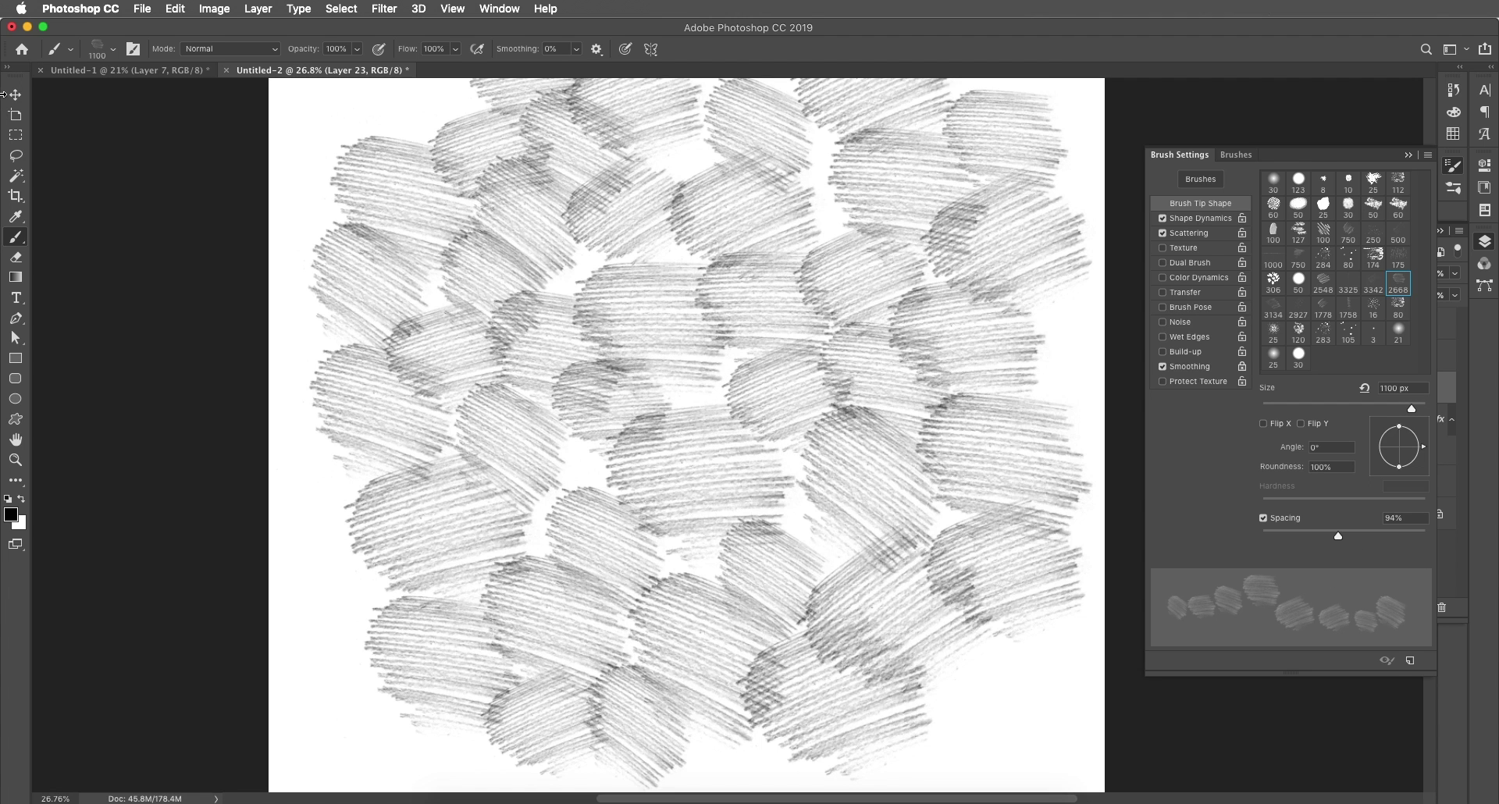
- Offset Layer 23 with Wrap Around by about half the canvas horizontally and -1702 pixels vertically
click(15, 93)
scroll(694, 370, down, 5)
scroll(755, 451, up, 2)
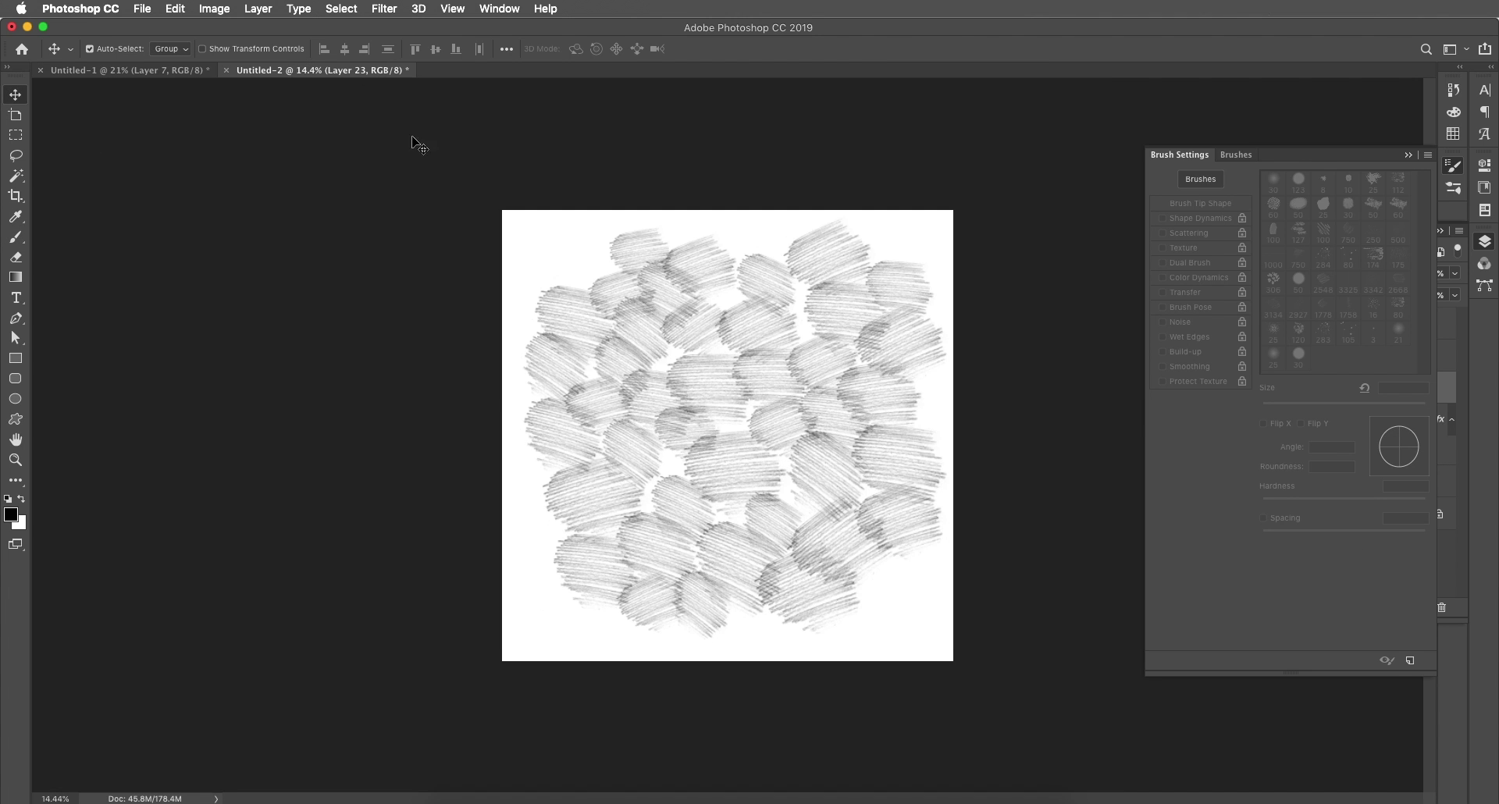
click(384, 9)
click(402, 17)
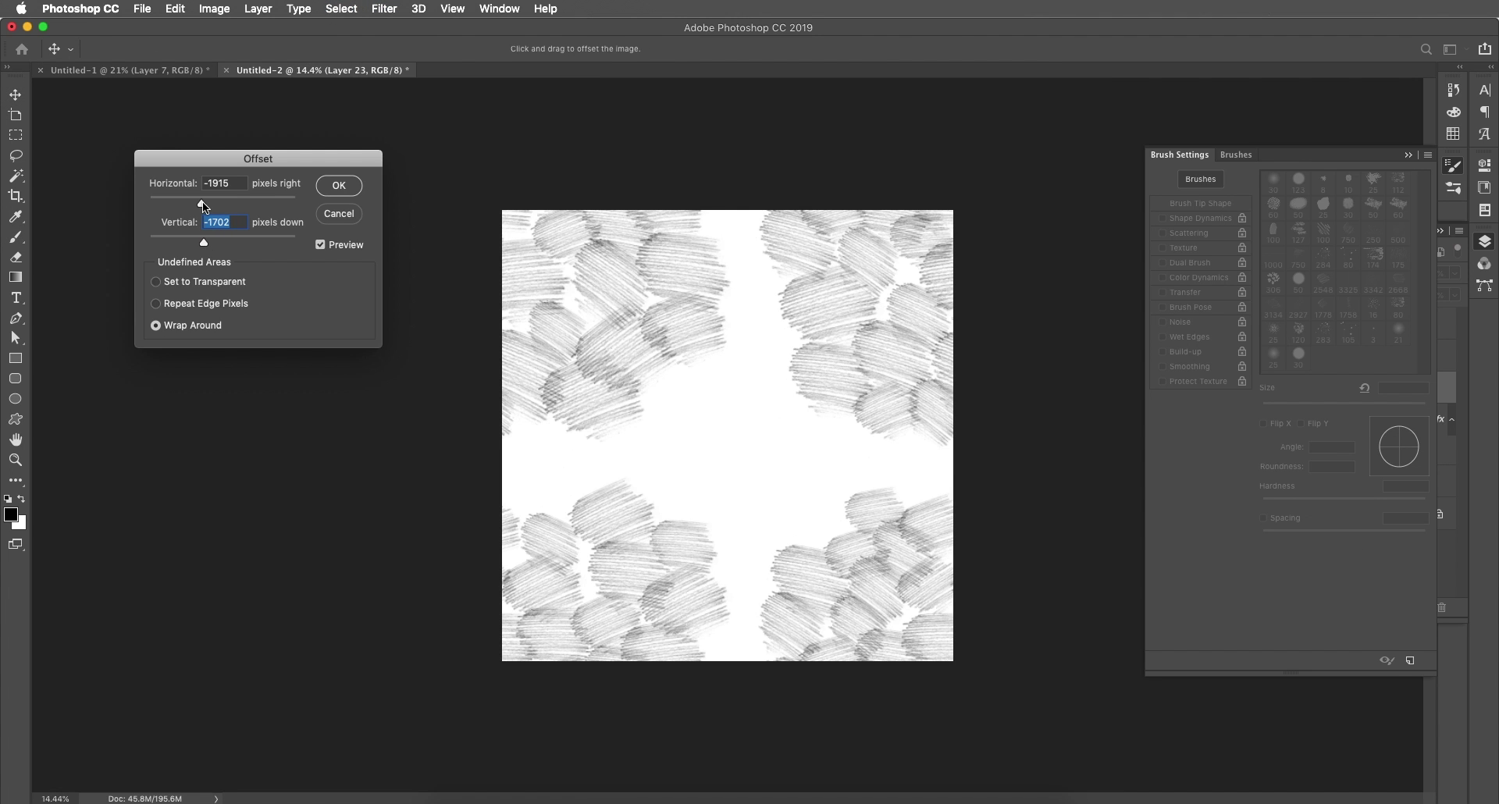
click(342, 187)
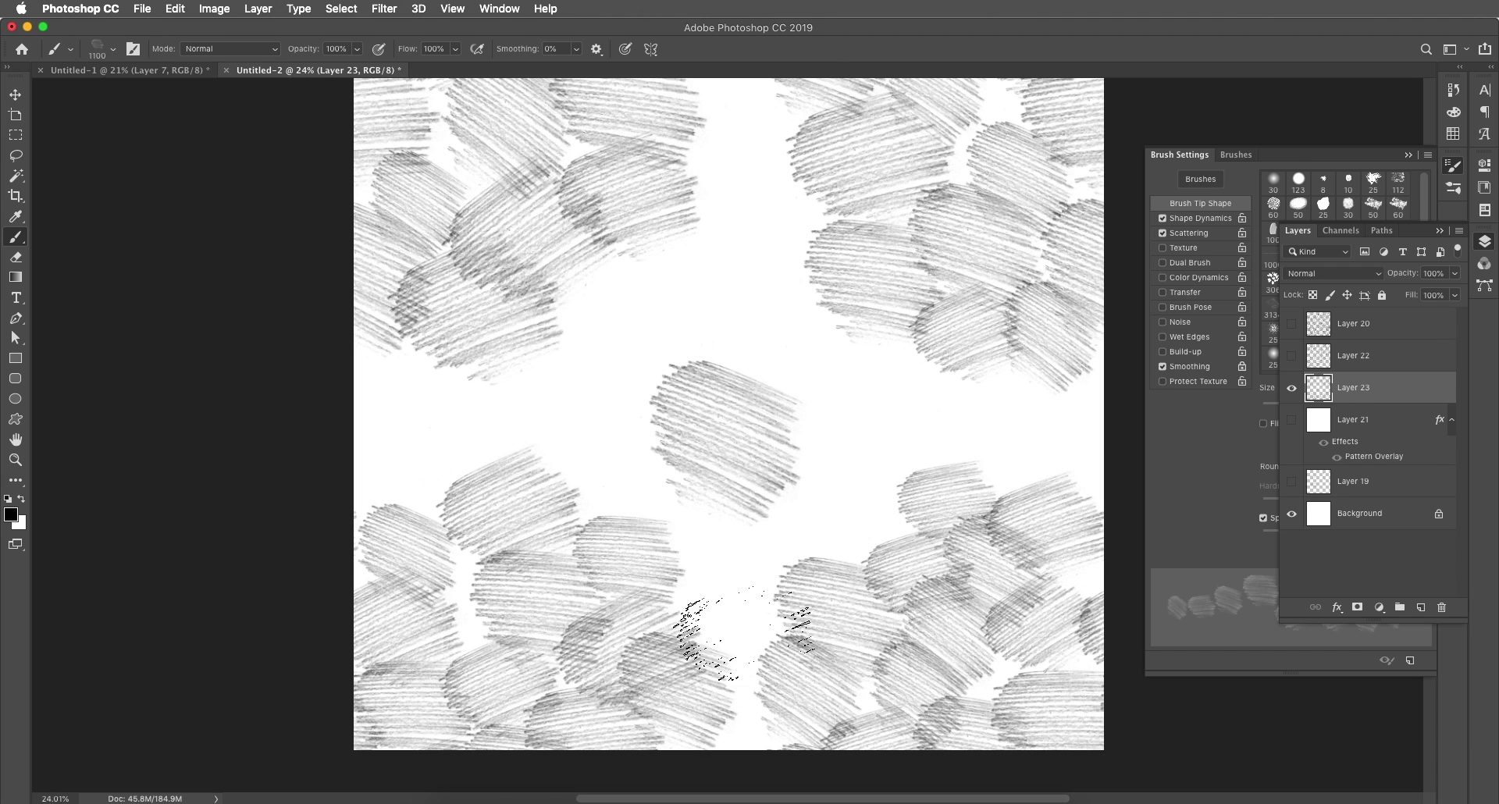
- Paint hatch patches into the cross-shaped empty gap through the middle of Layer 23
mouse_move(686, 619)
mouse_down()
mouse_move(709, 635)
mouse_move(703, 686)
mouse_move(972, 414)
mouse_move(803, 328)
mouse_move(541, 469)
mouse_move(388, 475)
mouse_move(862, 304)
mouse_up()
drag(742, 262, 714, 168)
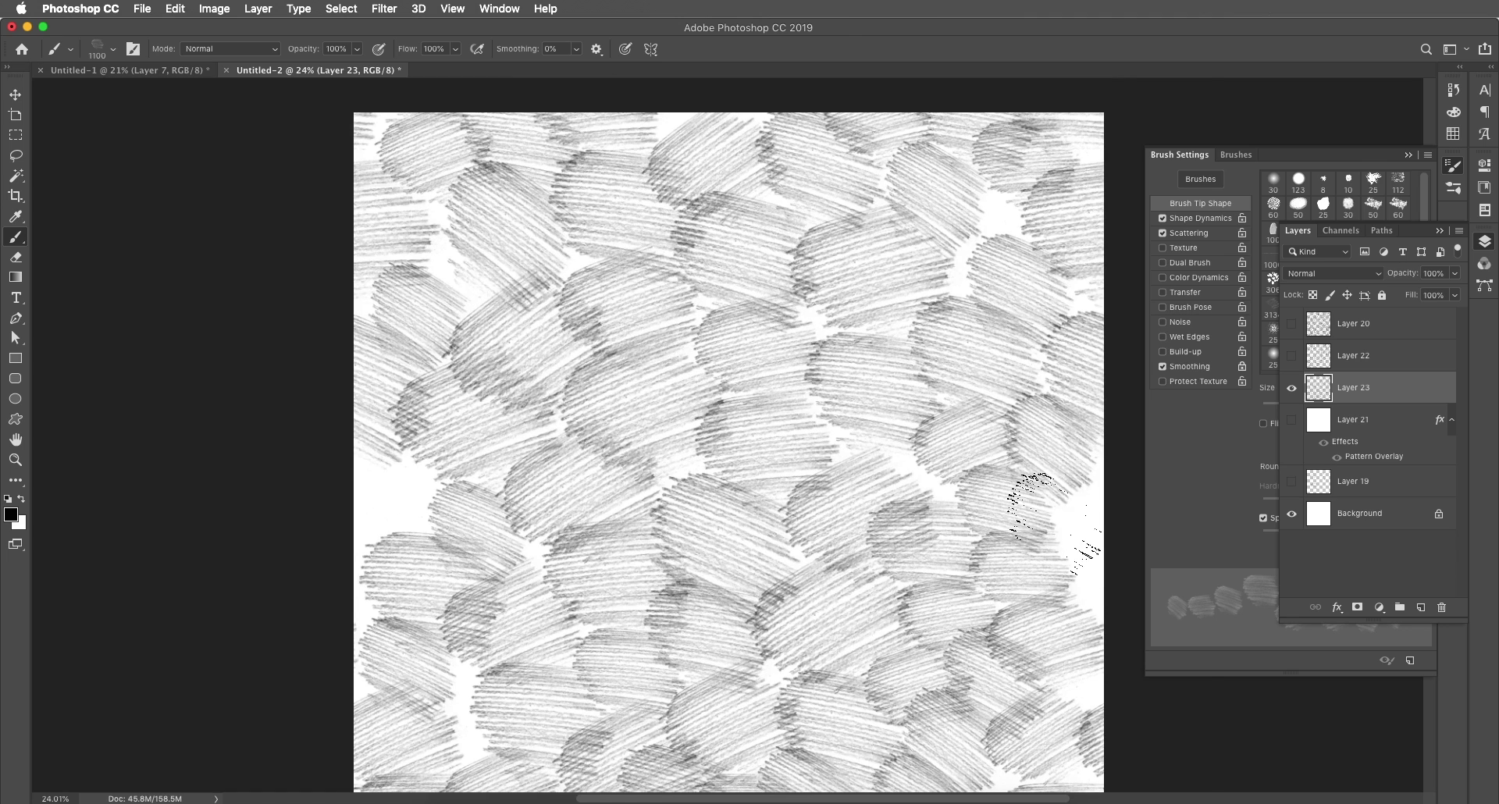
scroll(1033, 485, up, 2)
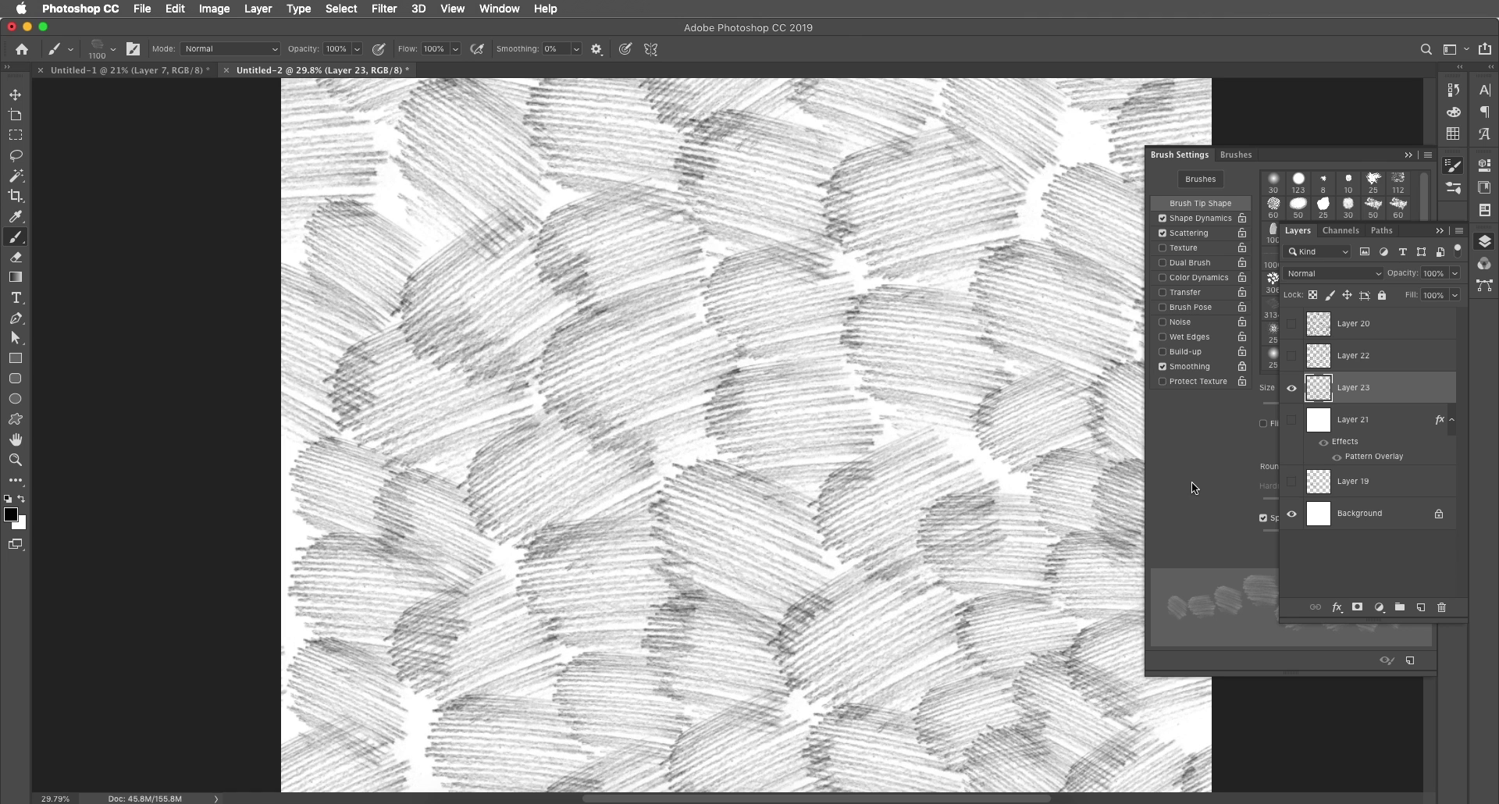
- Hide the Background and define the Layer 23 hatching as a pattern named "Pencil Pattern 3"
click(1292, 516)
click(175, 9)
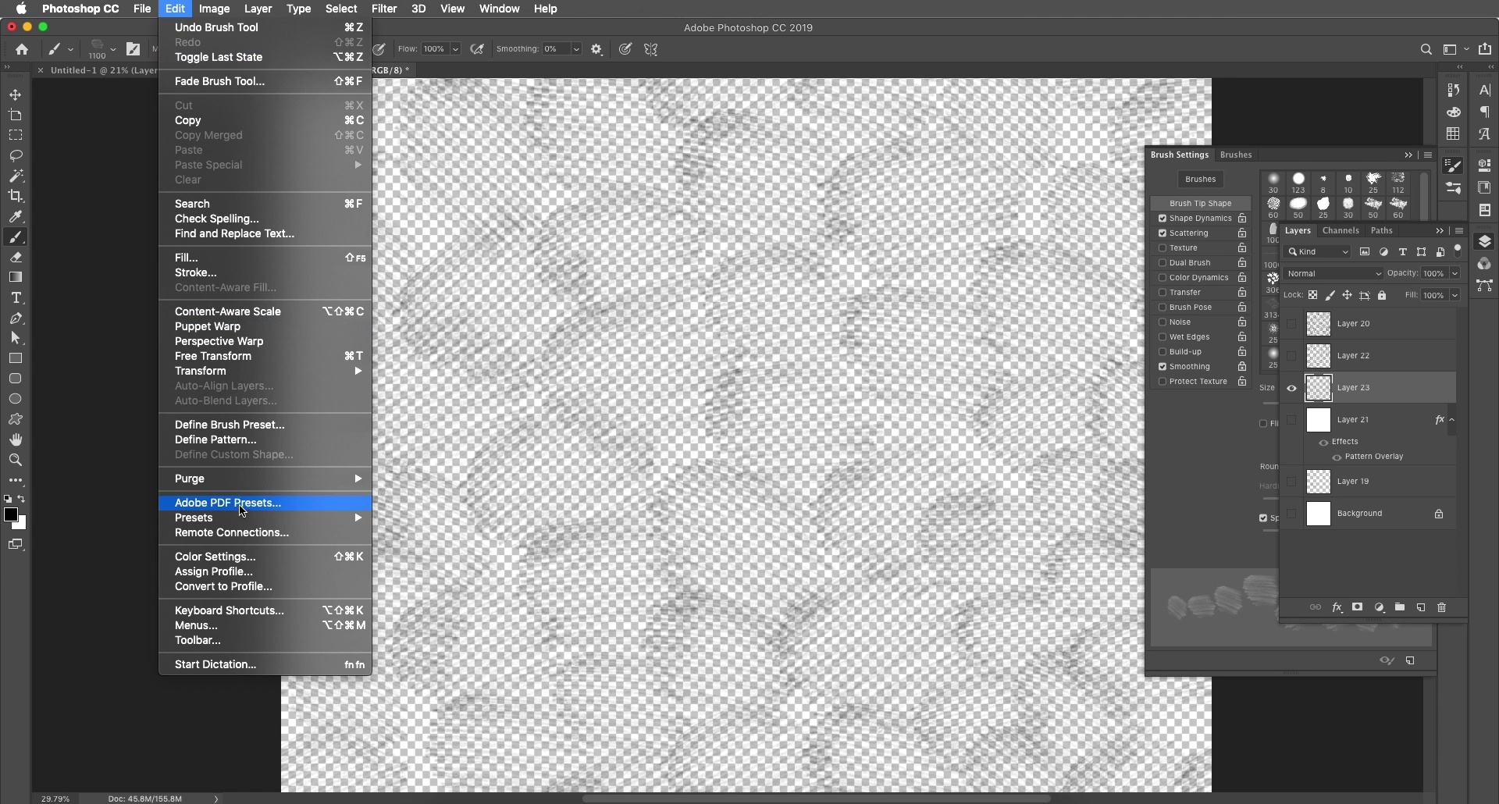
click(232, 440)
text(Pencil Pattern 3)
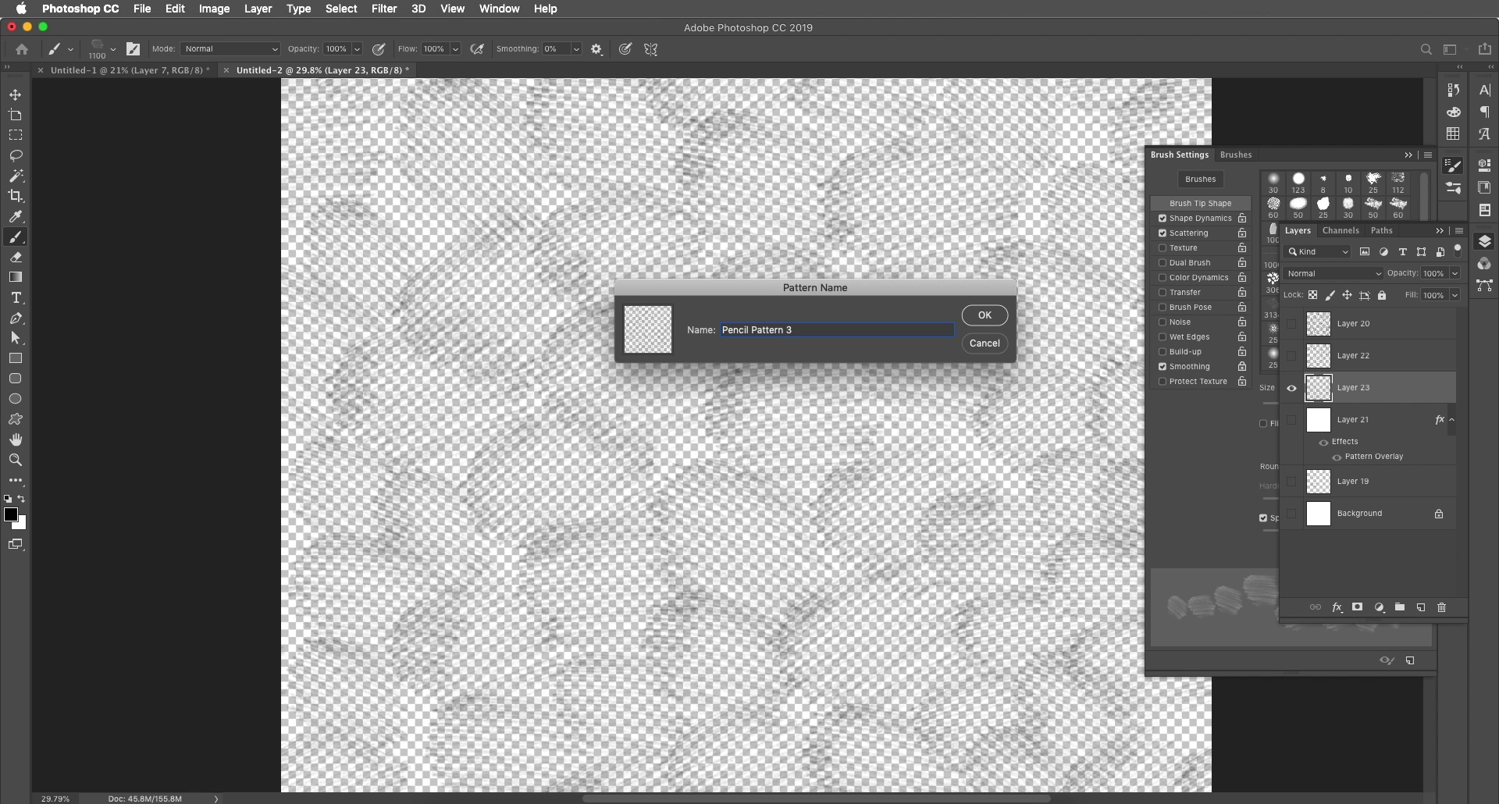
key(Return)
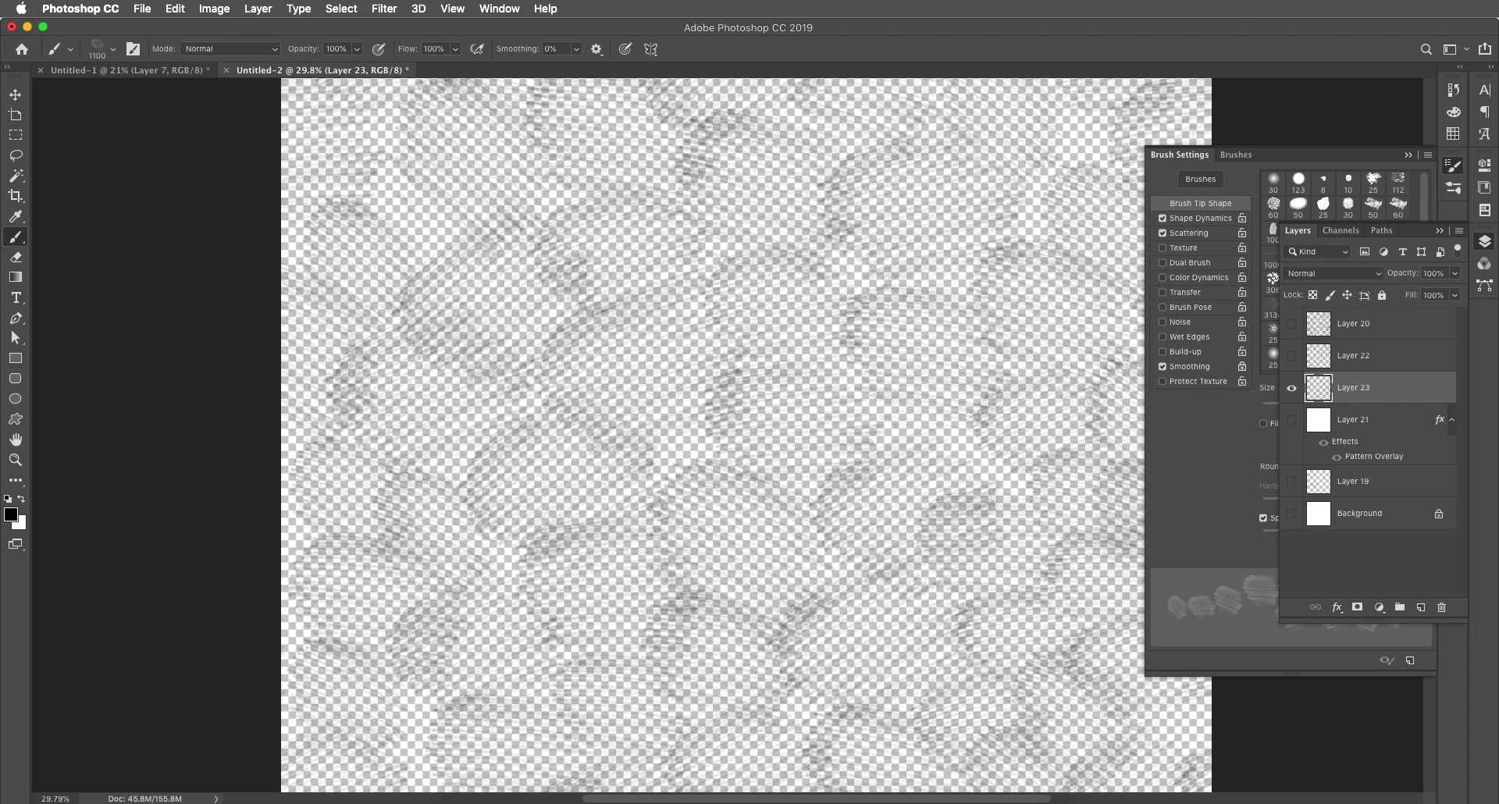
- Hide Layer 23, show Layer 21, and set its Pattern Overlay to the newly defined hatch pattern at 97% opacity
click(1291, 387)
click(1327, 425)
click(1292, 419)
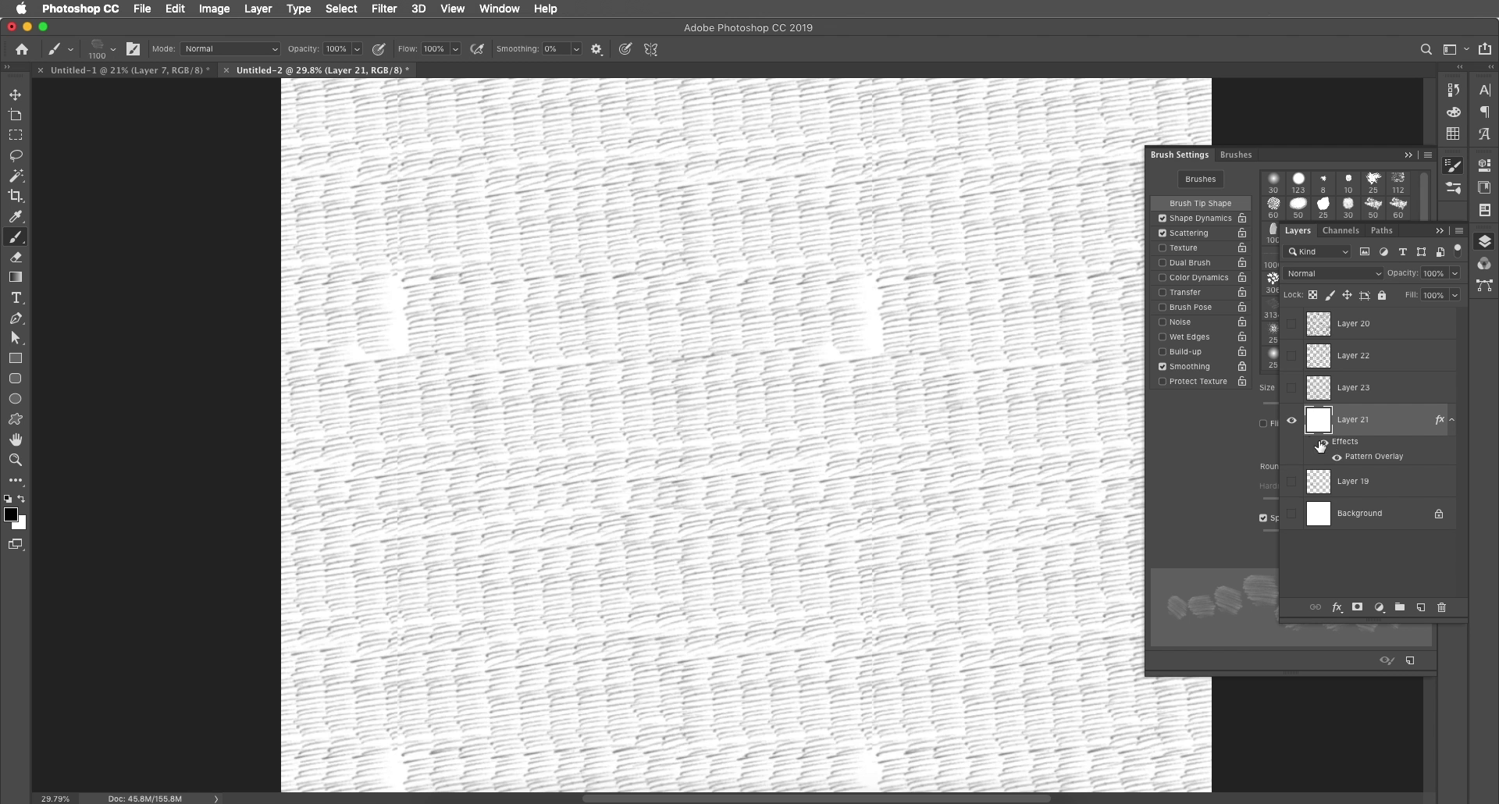
double_click(1369, 459)
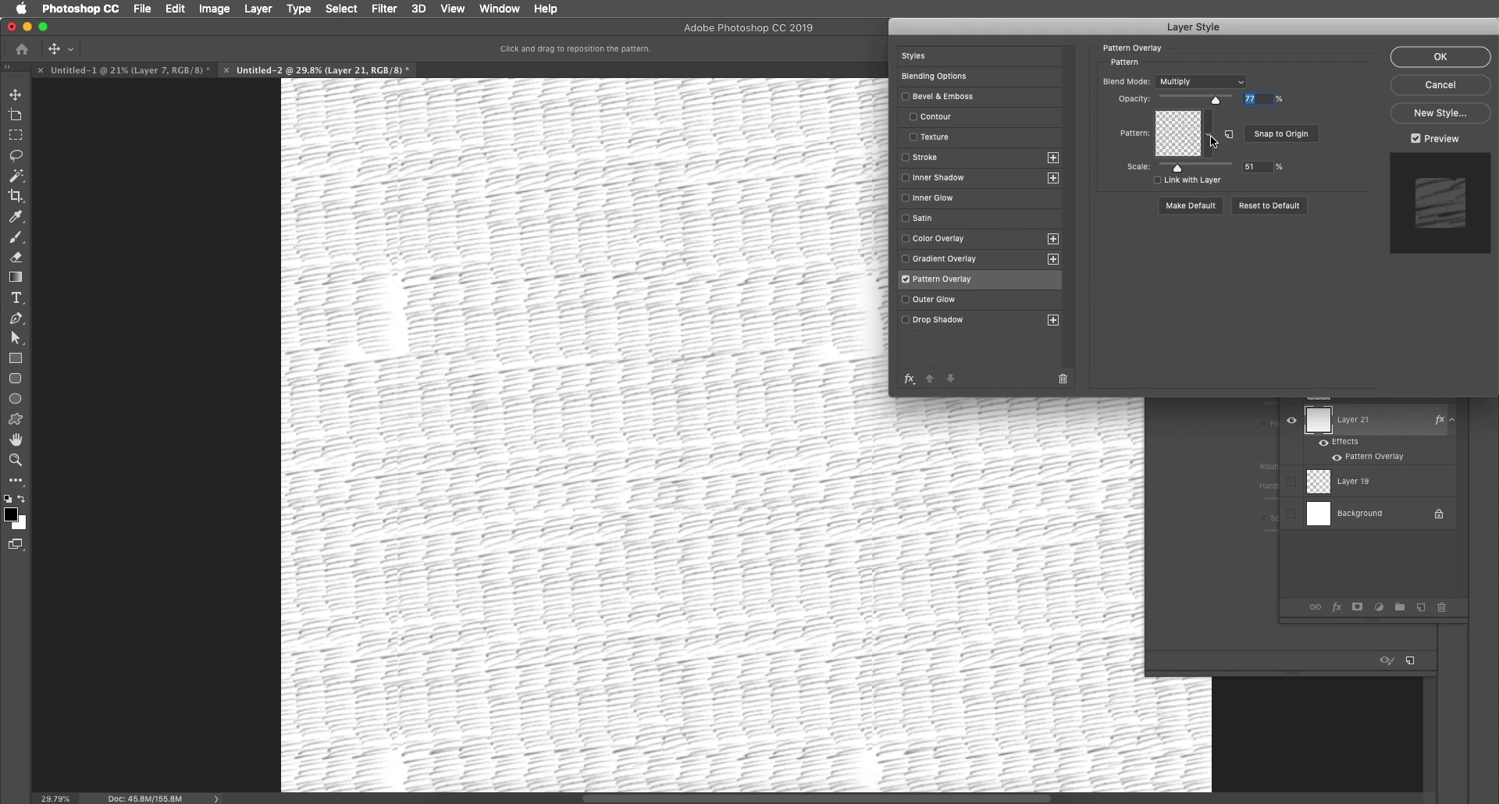
click(1209, 134)
click(1128, 256)
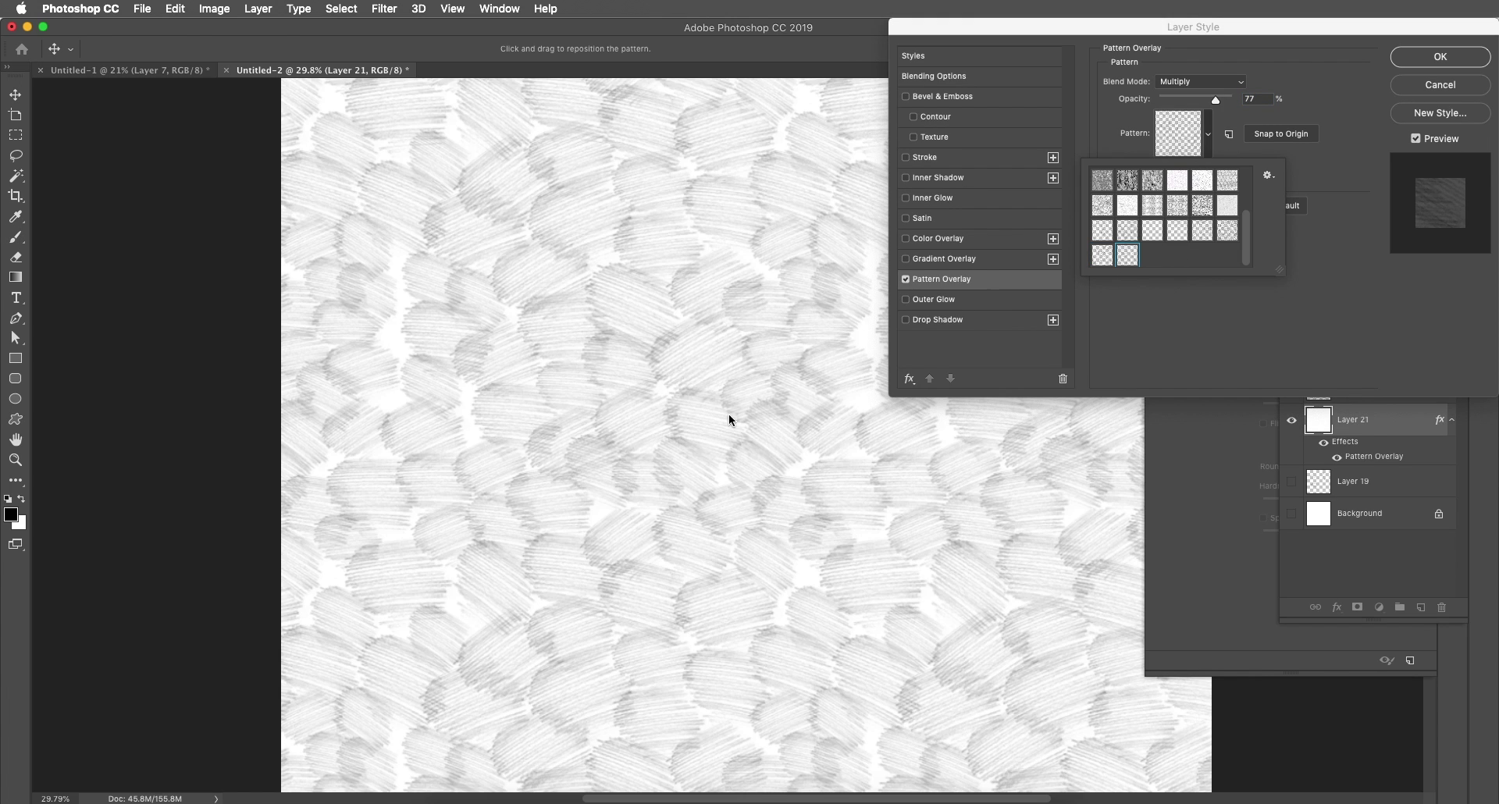
drag(1211, 102, 1230, 100)
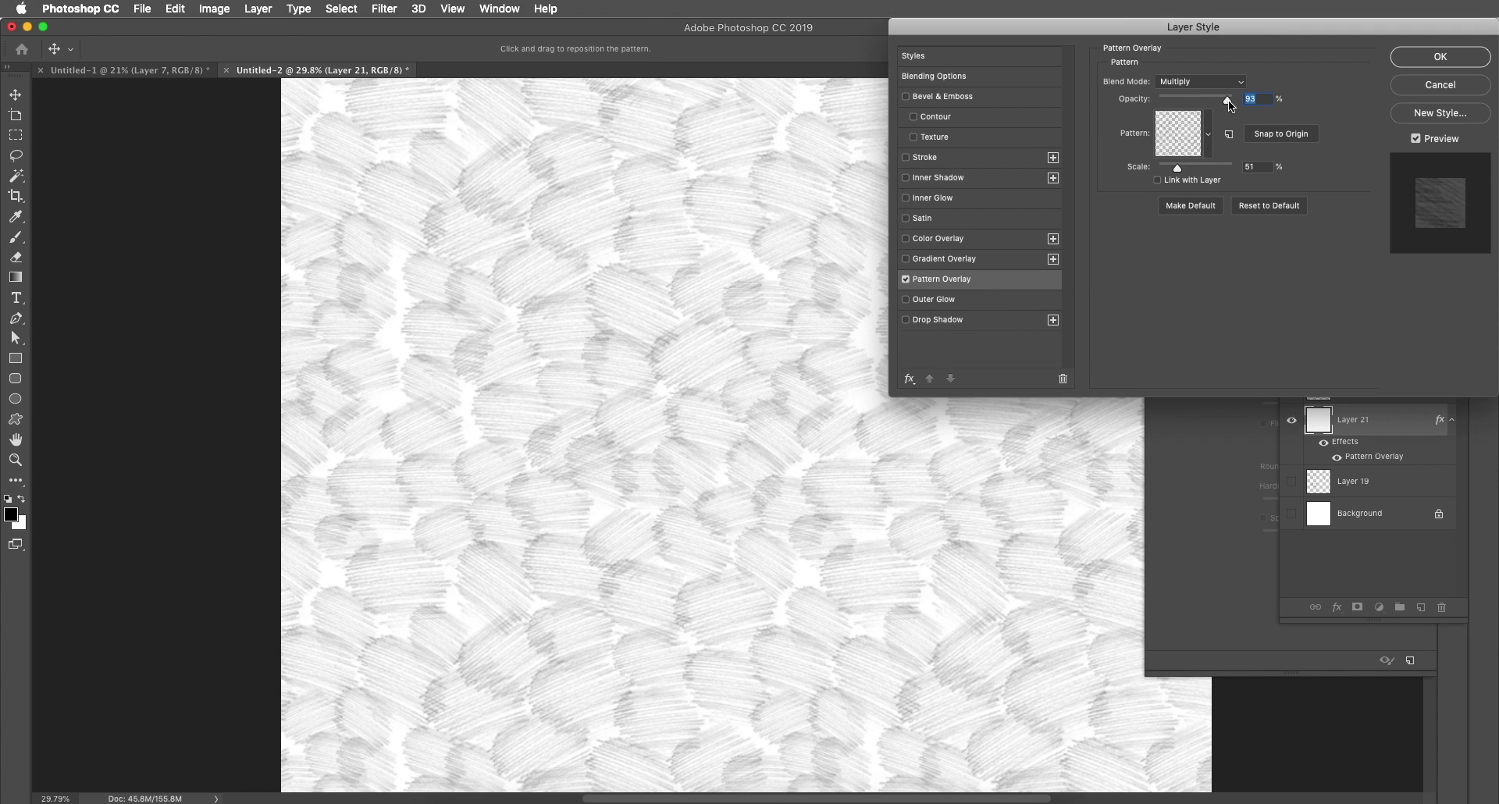
click(1440, 57)
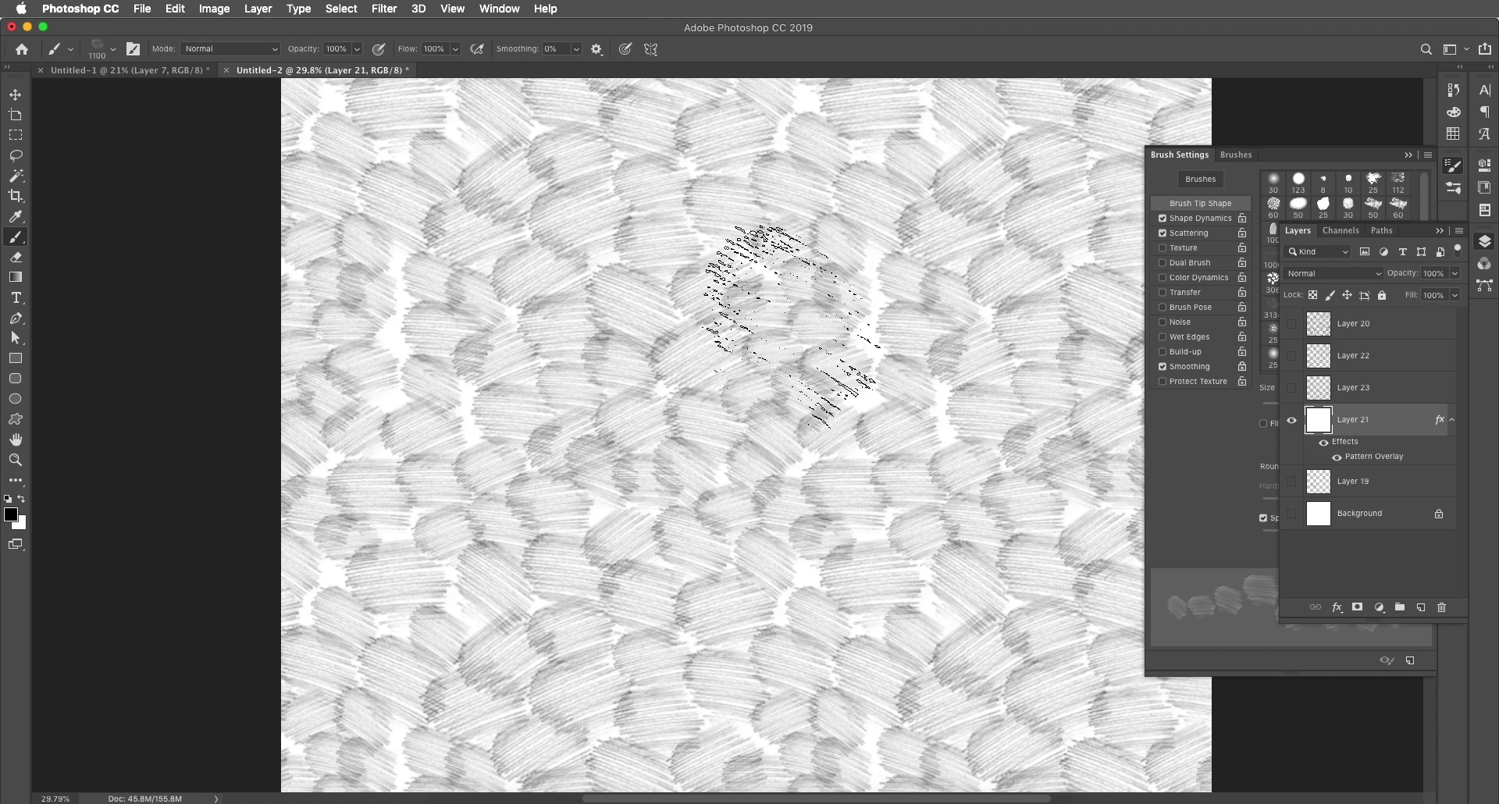
- Hide Layer 21 and show the Background and Layer 19 with the scanned pencil strokes
click(1293, 423)
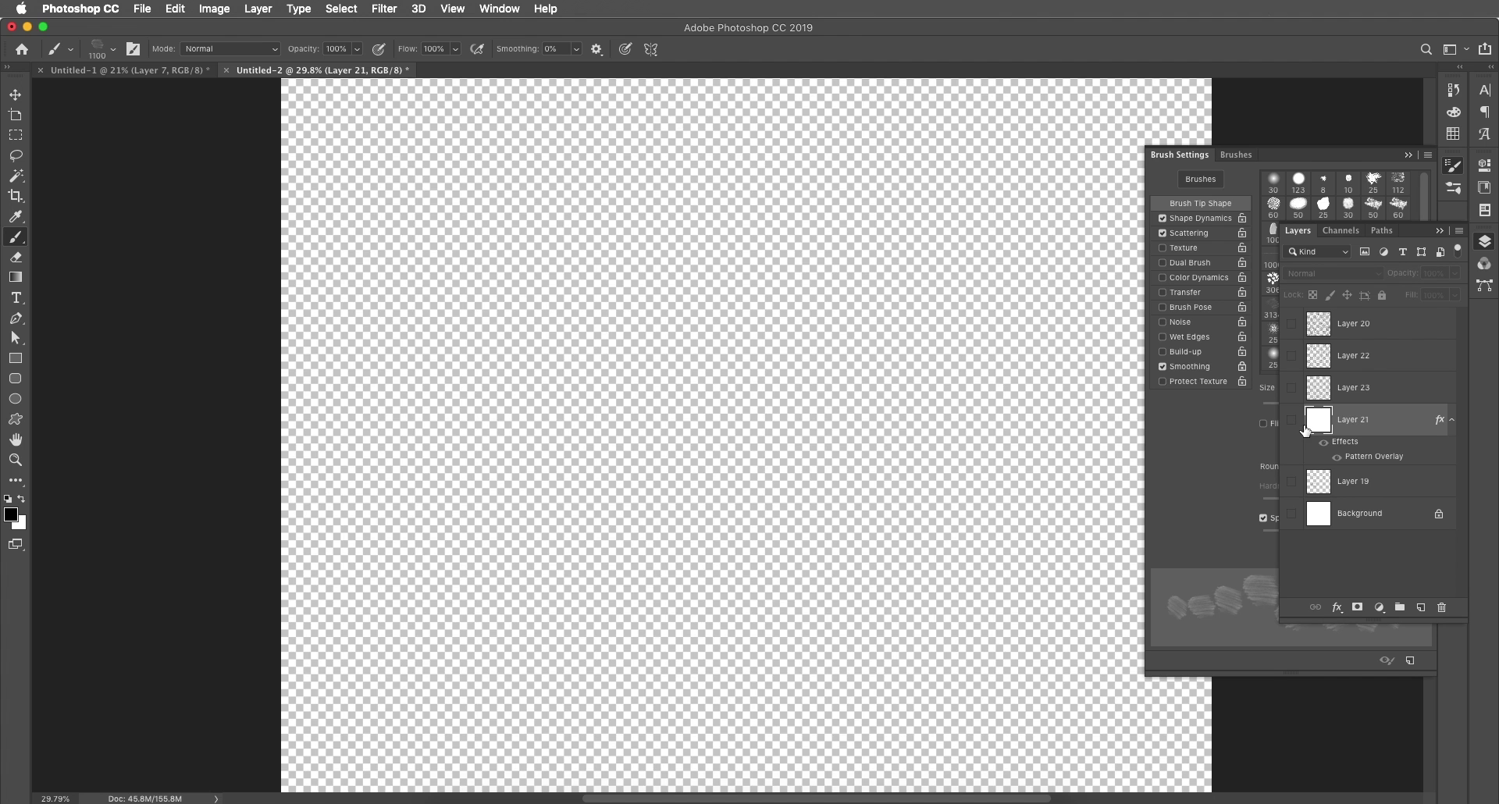
click(1291, 513)
click(1291, 480)
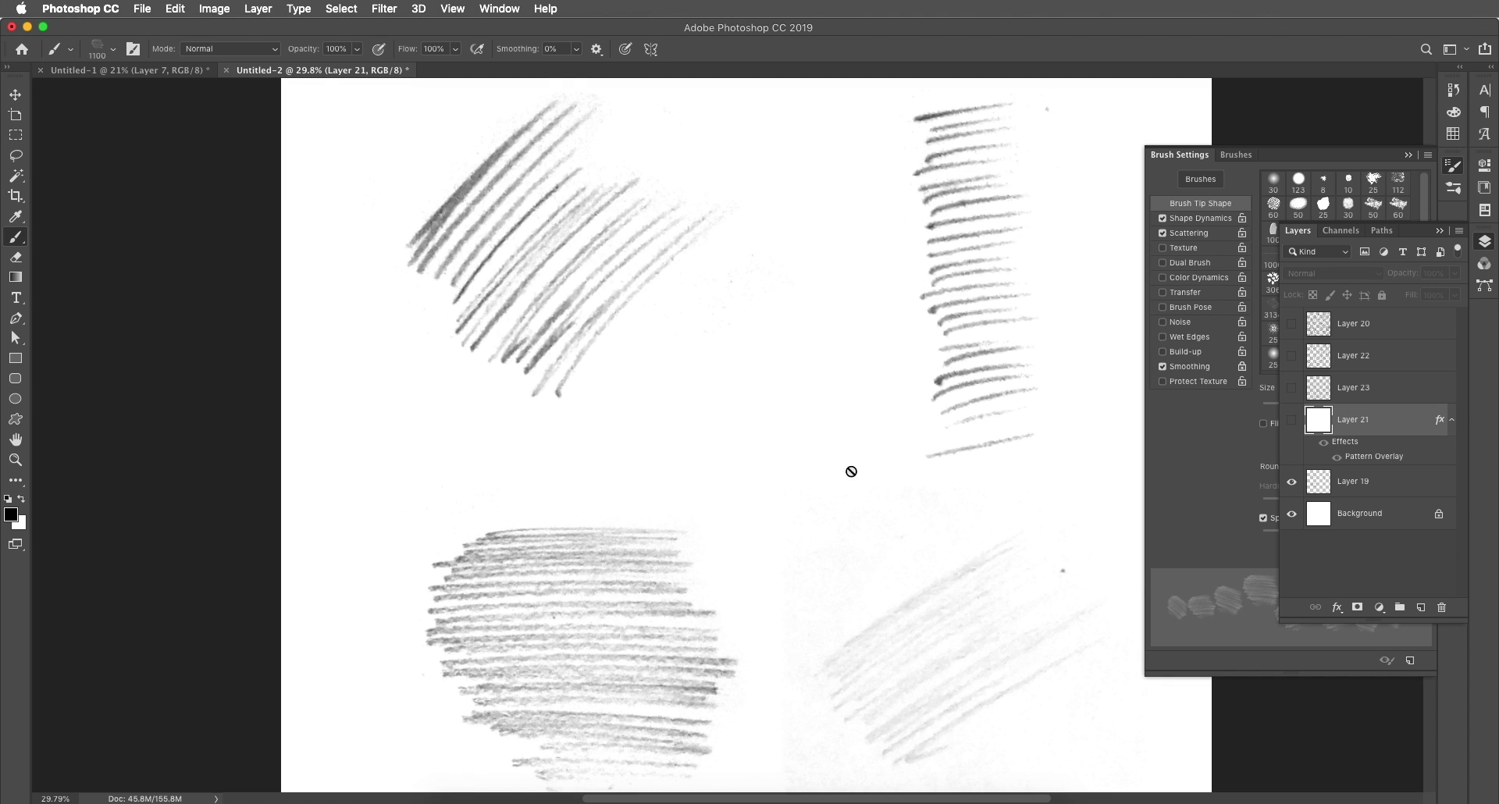
scroll(887, 564, down, 2)
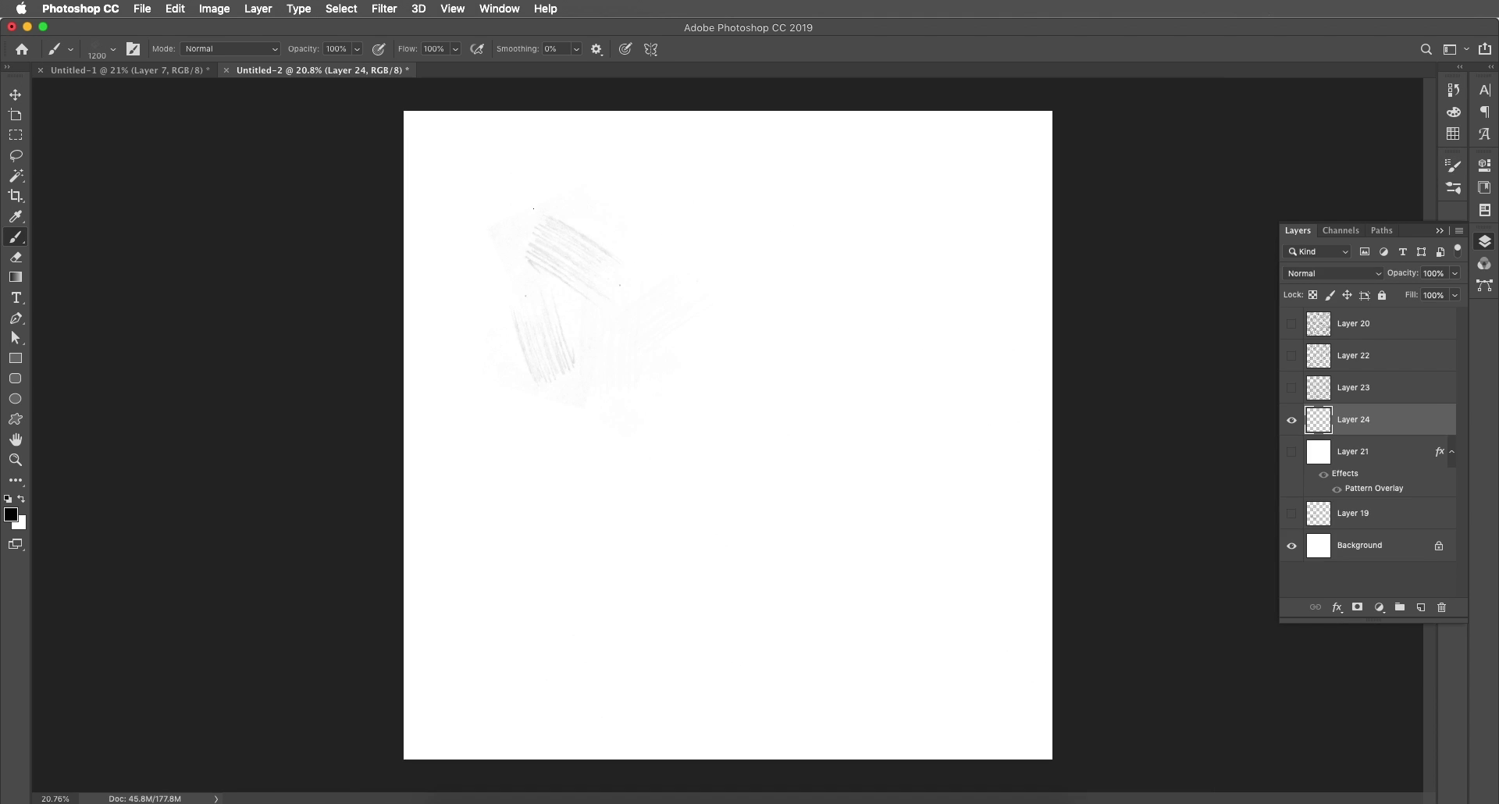
- Paint overlapping light hatch patches across the interior of Layer 24 with the 1200 px scanned pencil brush
drag(546, 515, 726, 422)
click(1452, 166)
mouse_move(593, 343)
mouse_down()
mouse_move(772, 392)
mouse_move(478, 519)
mouse_move(947, 325)
mouse_move(536, 211)
mouse_move(923, 597)
mouse_move(663, 703)
mouse_move(465, 672)
mouse_move(476, 234)
mouse_move(828, 179)
mouse_up()
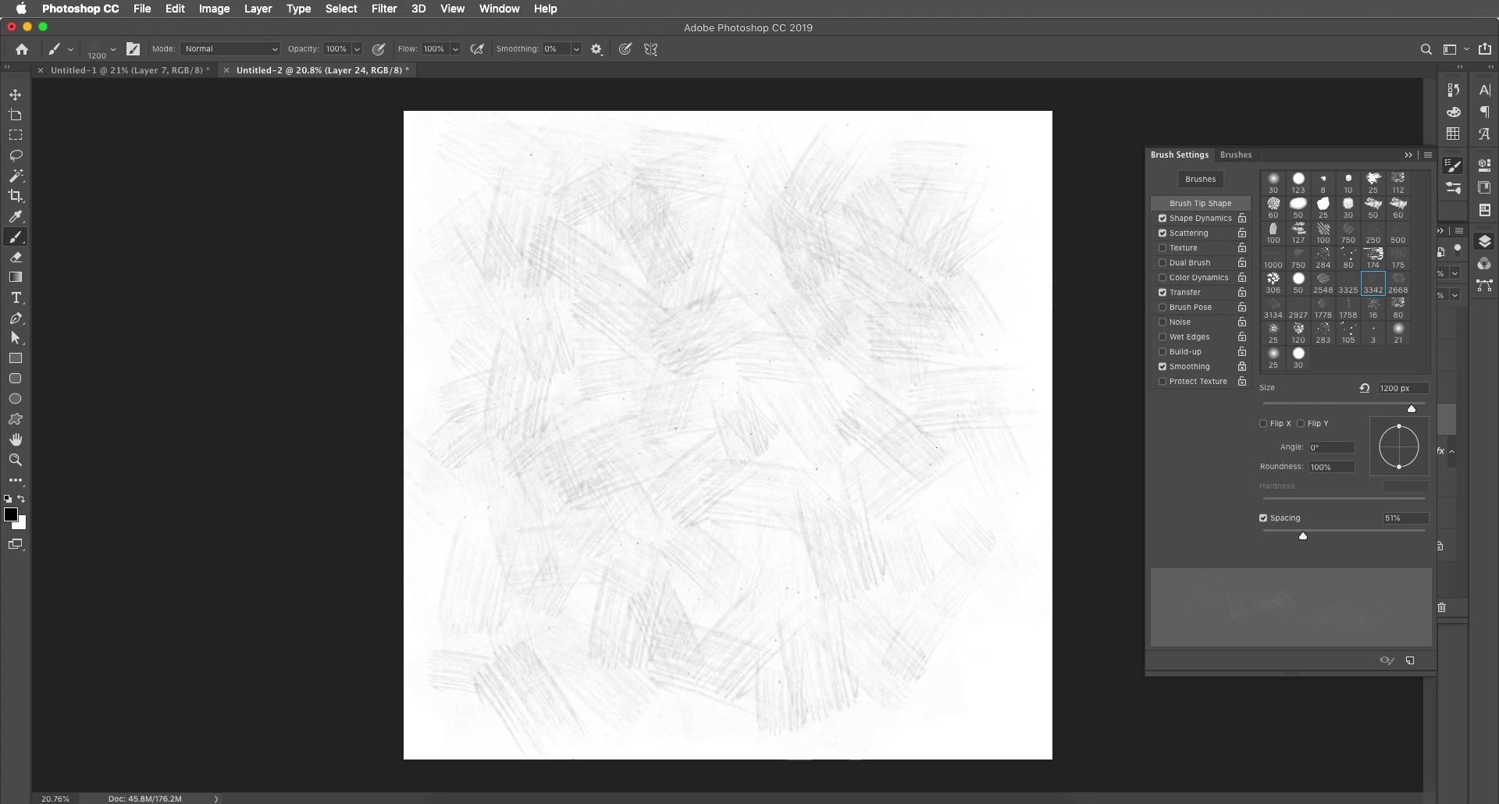
drag(866, 601, 968, 679)
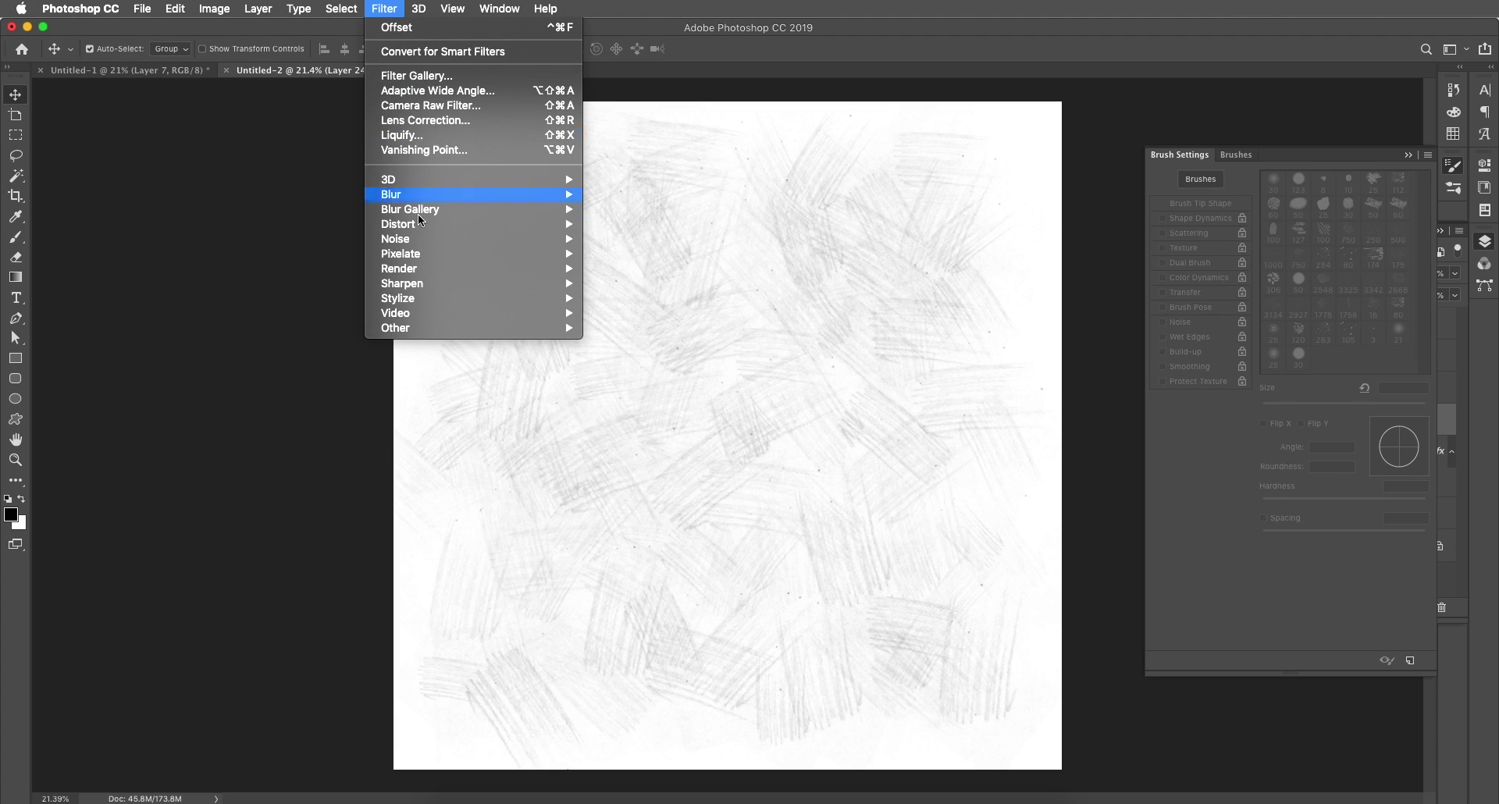
- Offset Layer 24 by -2057 pixels horizontally and -1702 vertically with Wrap Around, and paint hatch patches into the cross-shaped gap
mouse_move(440, 328)
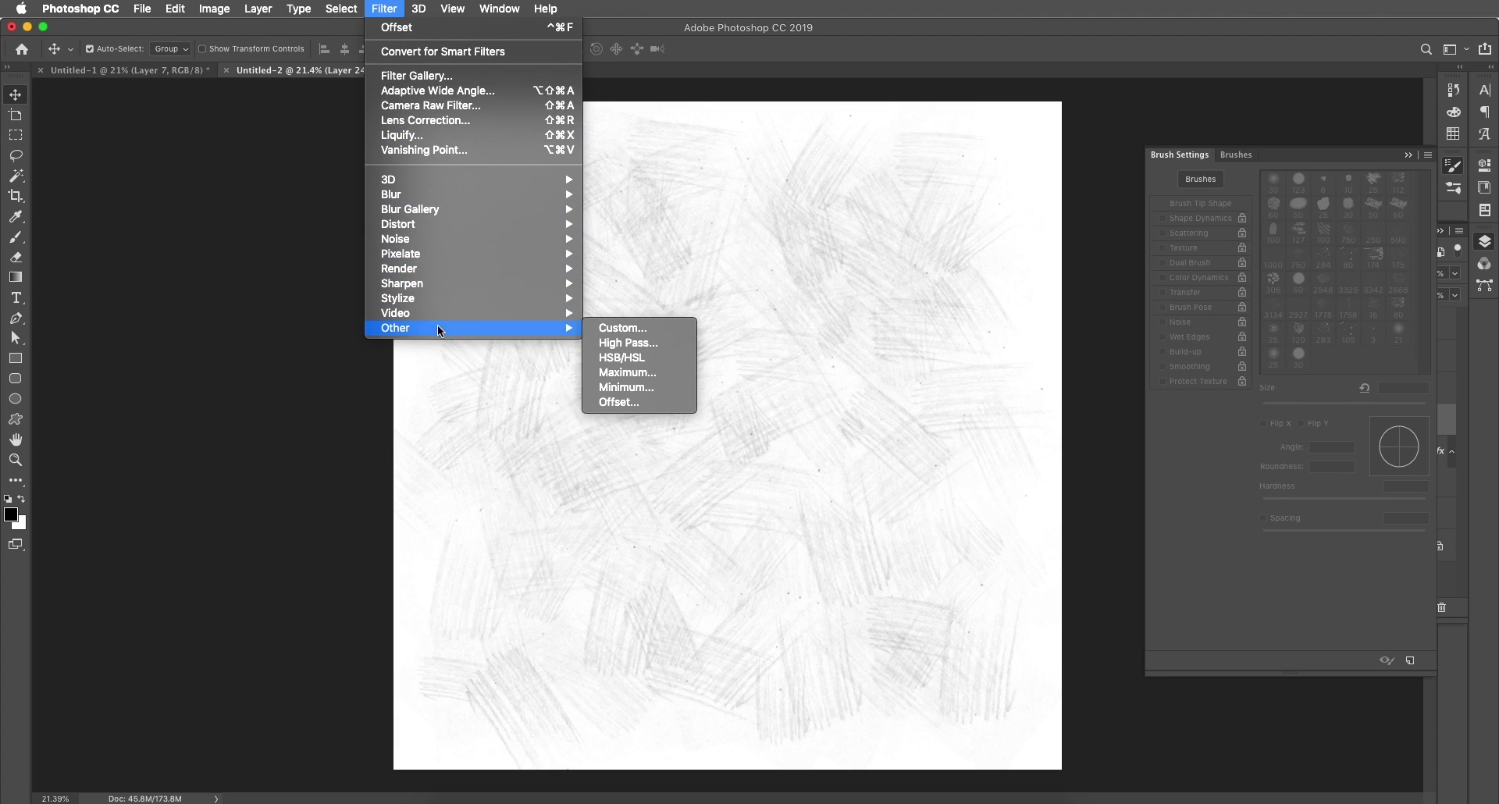
click(619, 403)
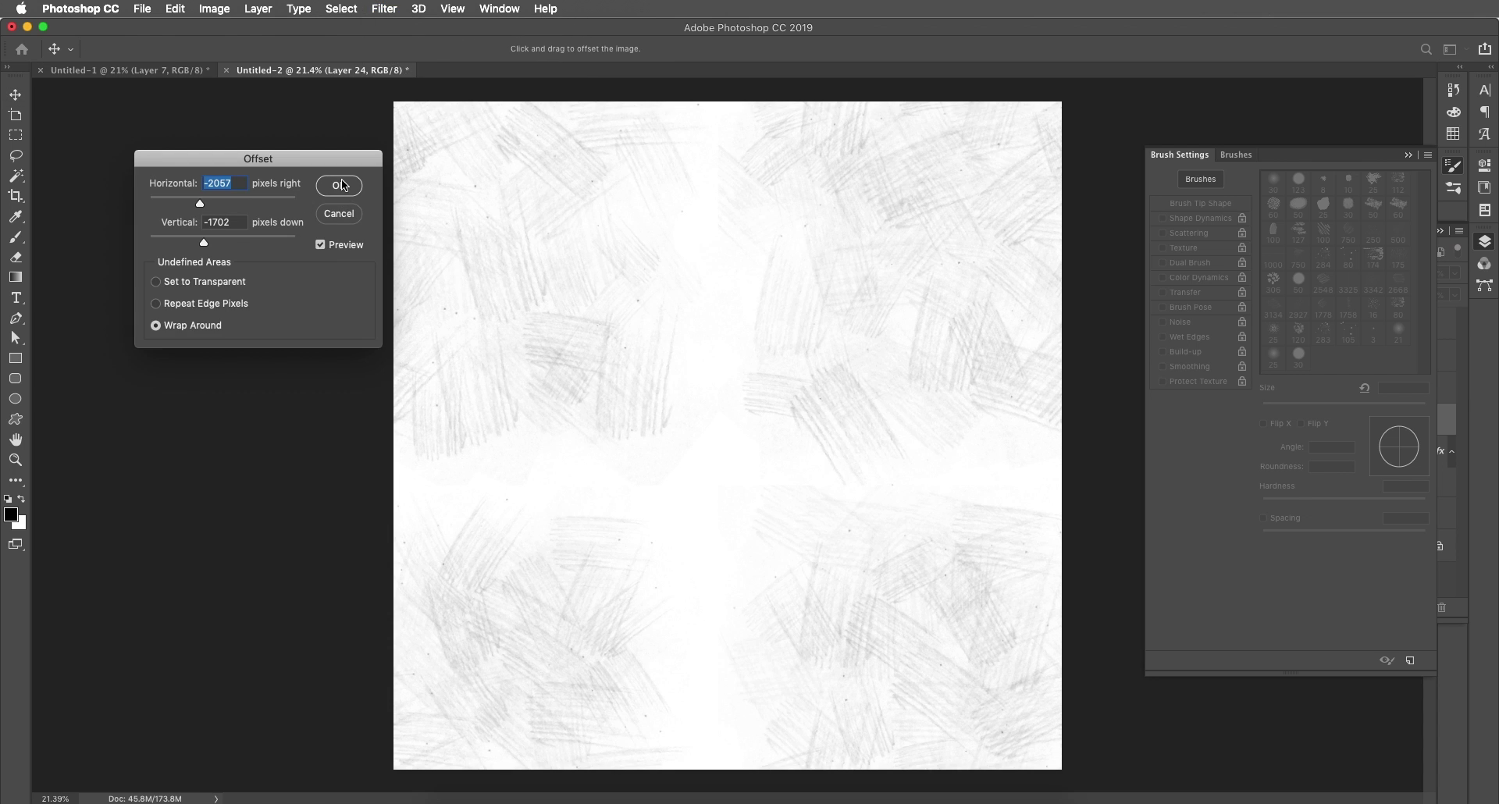
click(341, 184)
key(b)
mouse_move(720, 187)
mouse_down()
mouse_move(729, 449)
mouse_move(662, 637)
mouse_move(1010, 419)
mouse_up()
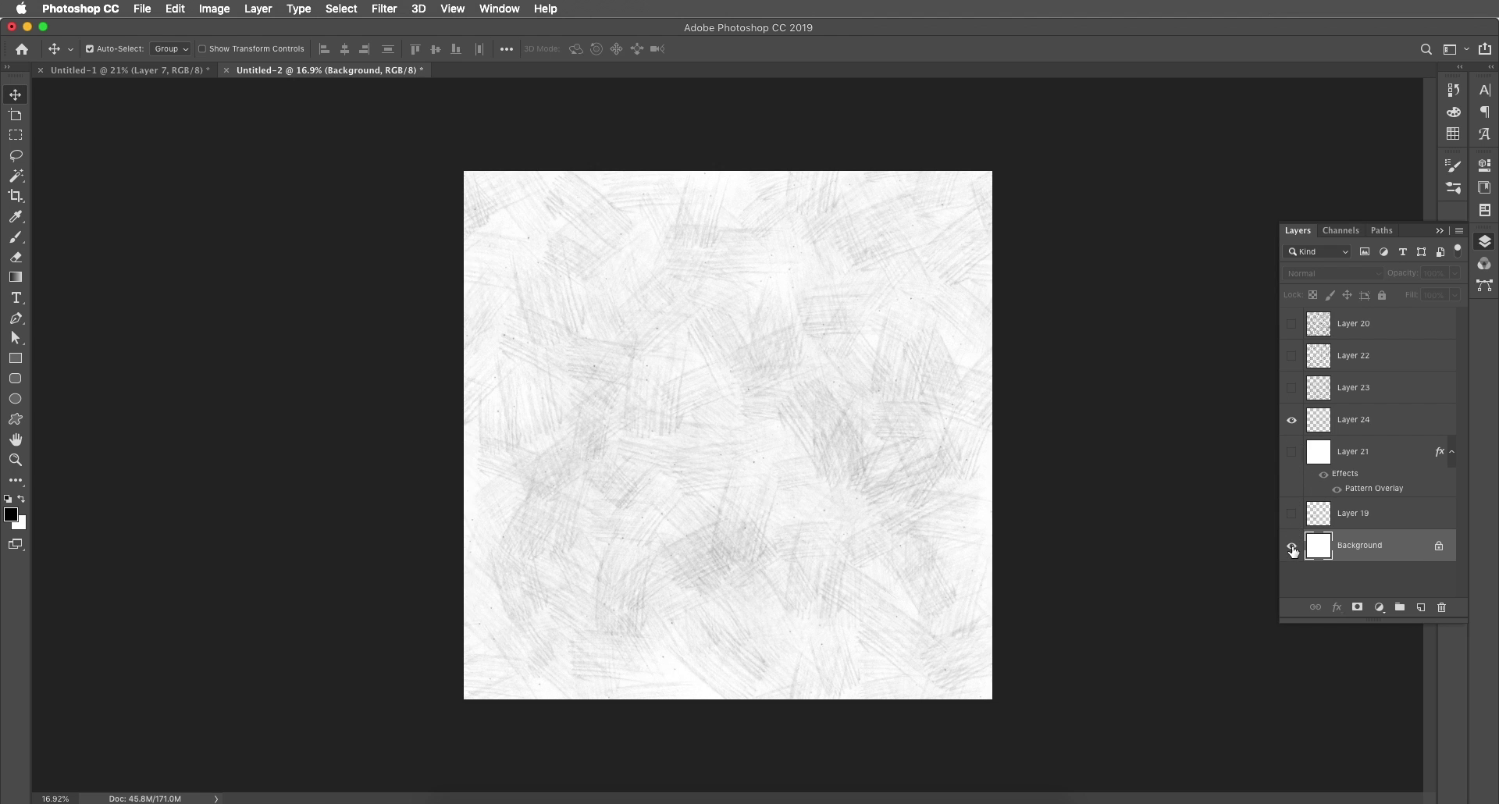
- Hide the Background and define the Layer 24 hatching as a pattern named "PEncil Pattern 3"
click(1291, 548)
click(1358, 435)
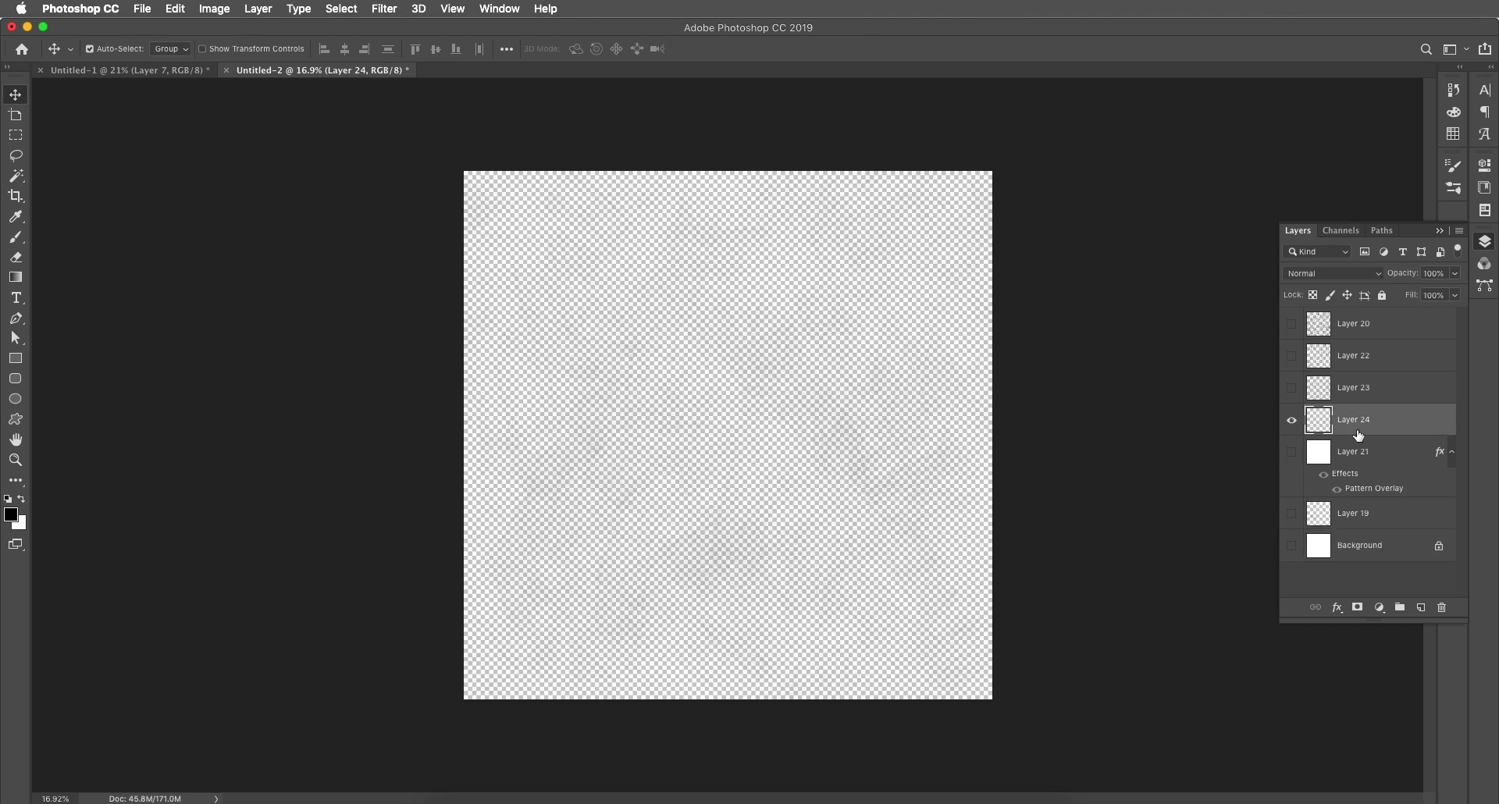
click(205, 9)
mouse_move(176, 9)
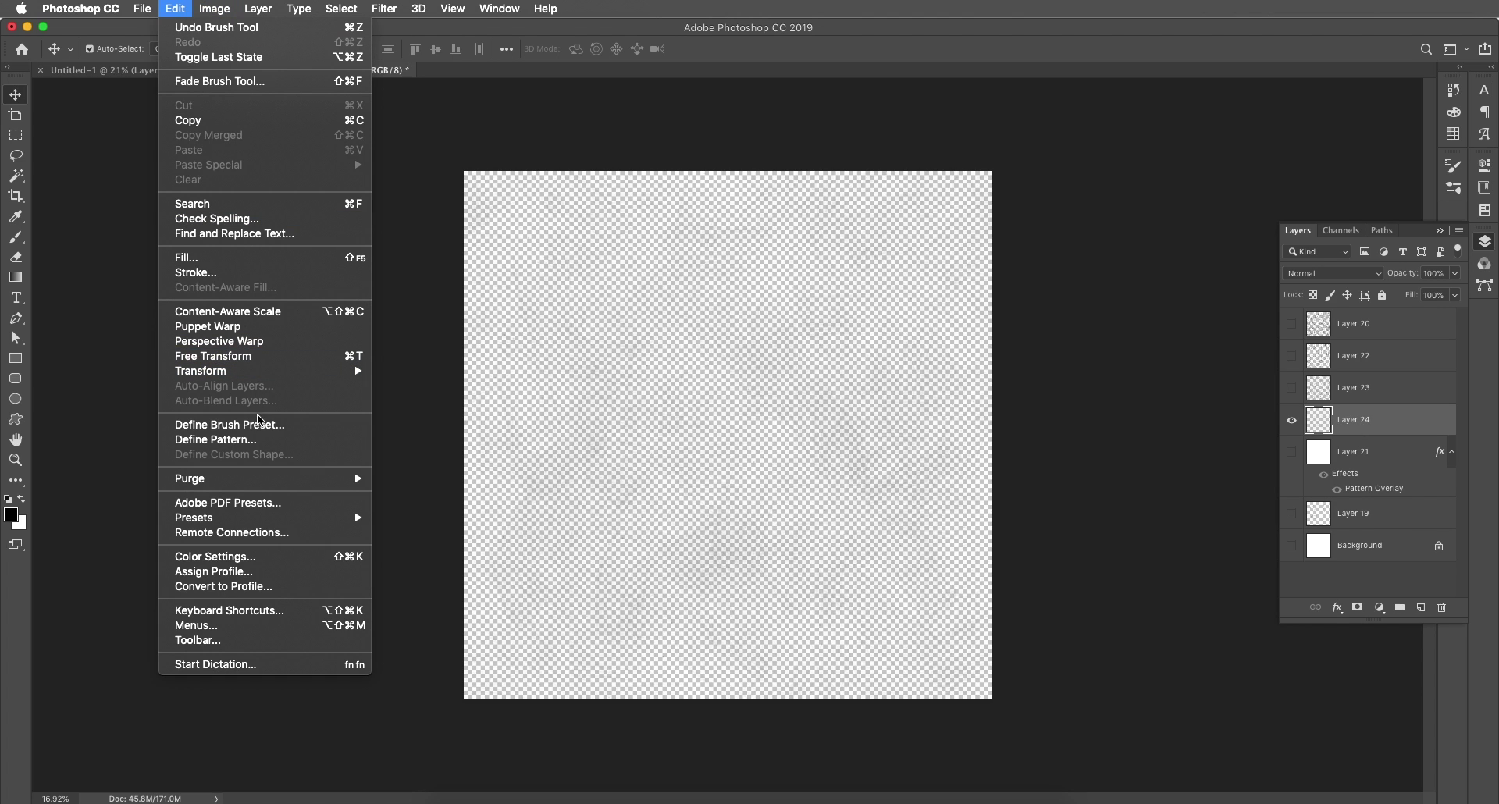
click(260, 442)
text(Rock Pattern)
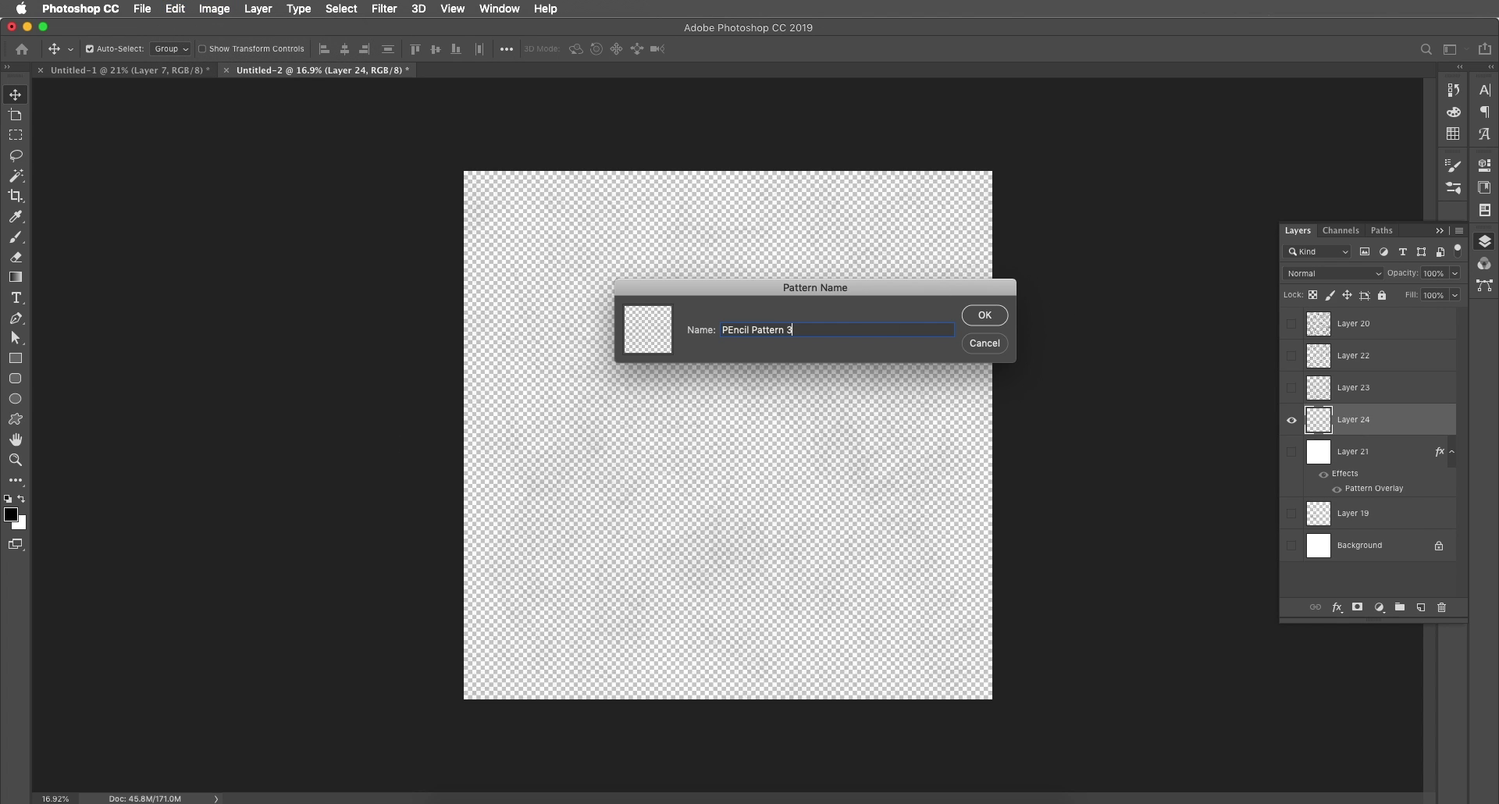
key(Return)
- Hide Layer 24, show Layer 21, and switch its Pattern Overlay to the light hatch pattern just defined, at 100% opacity
click(1292, 422)
click(1292, 453)
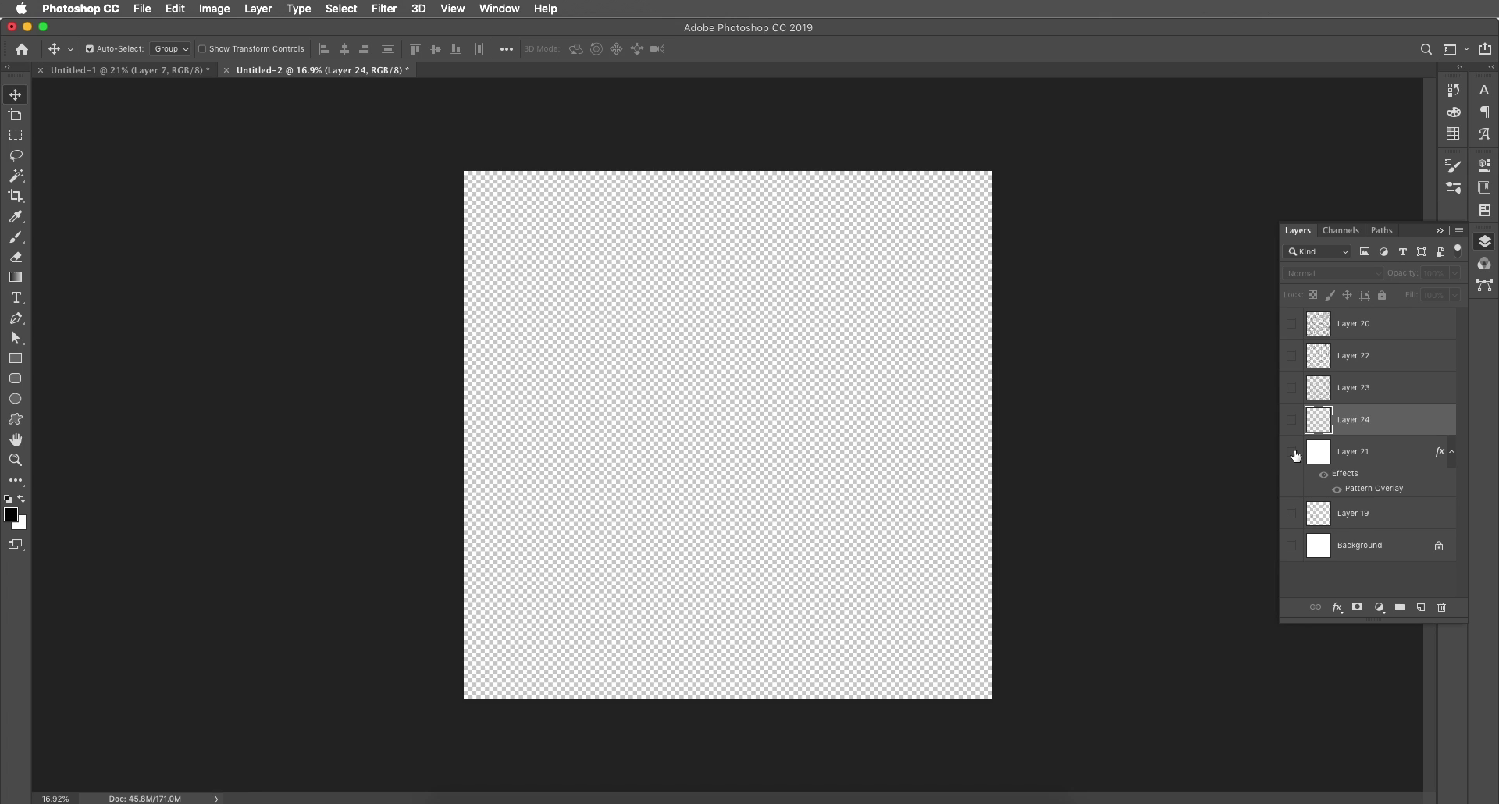
double_click(1352, 491)
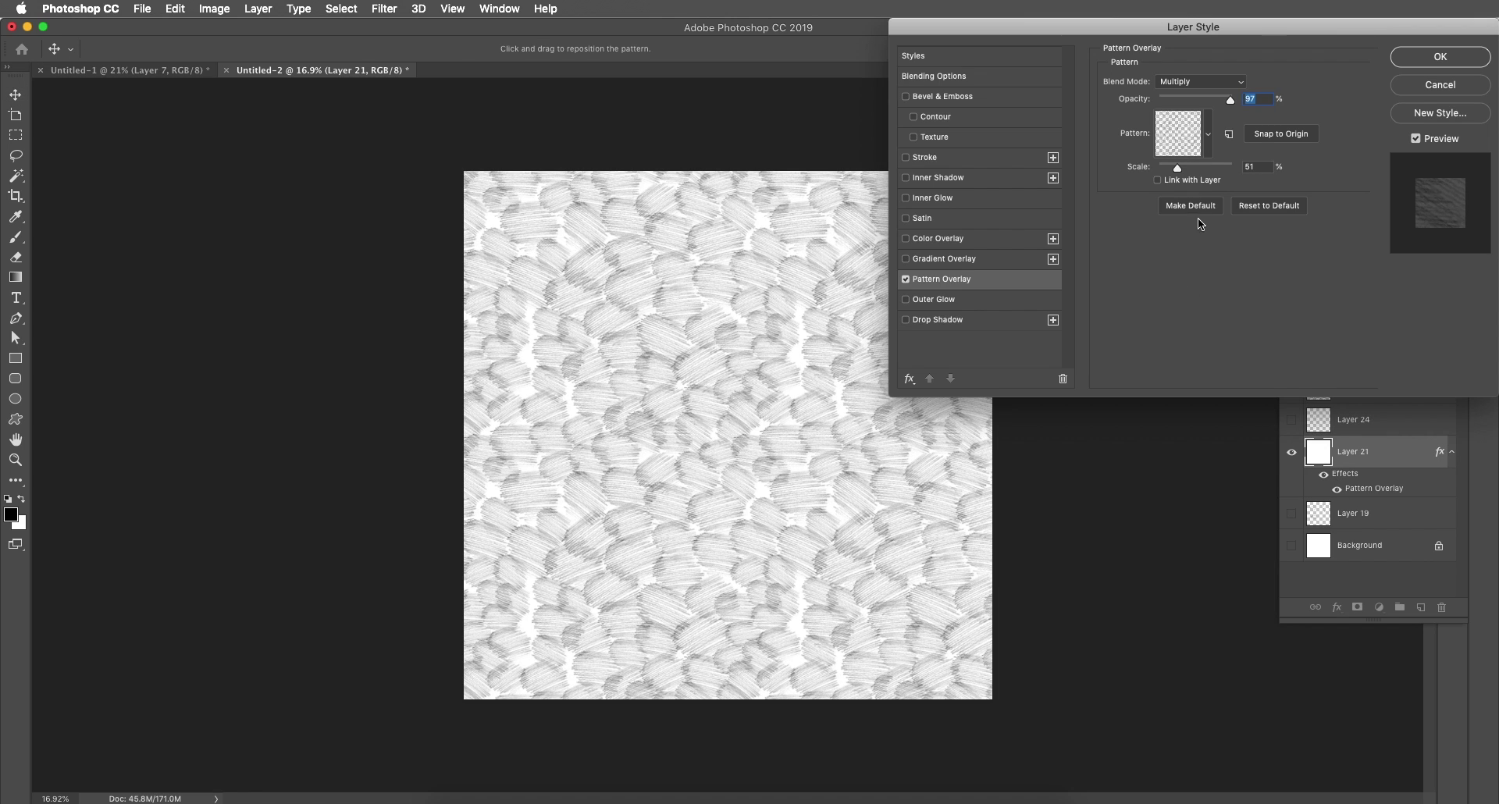
click(1205, 146)
click(1155, 257)
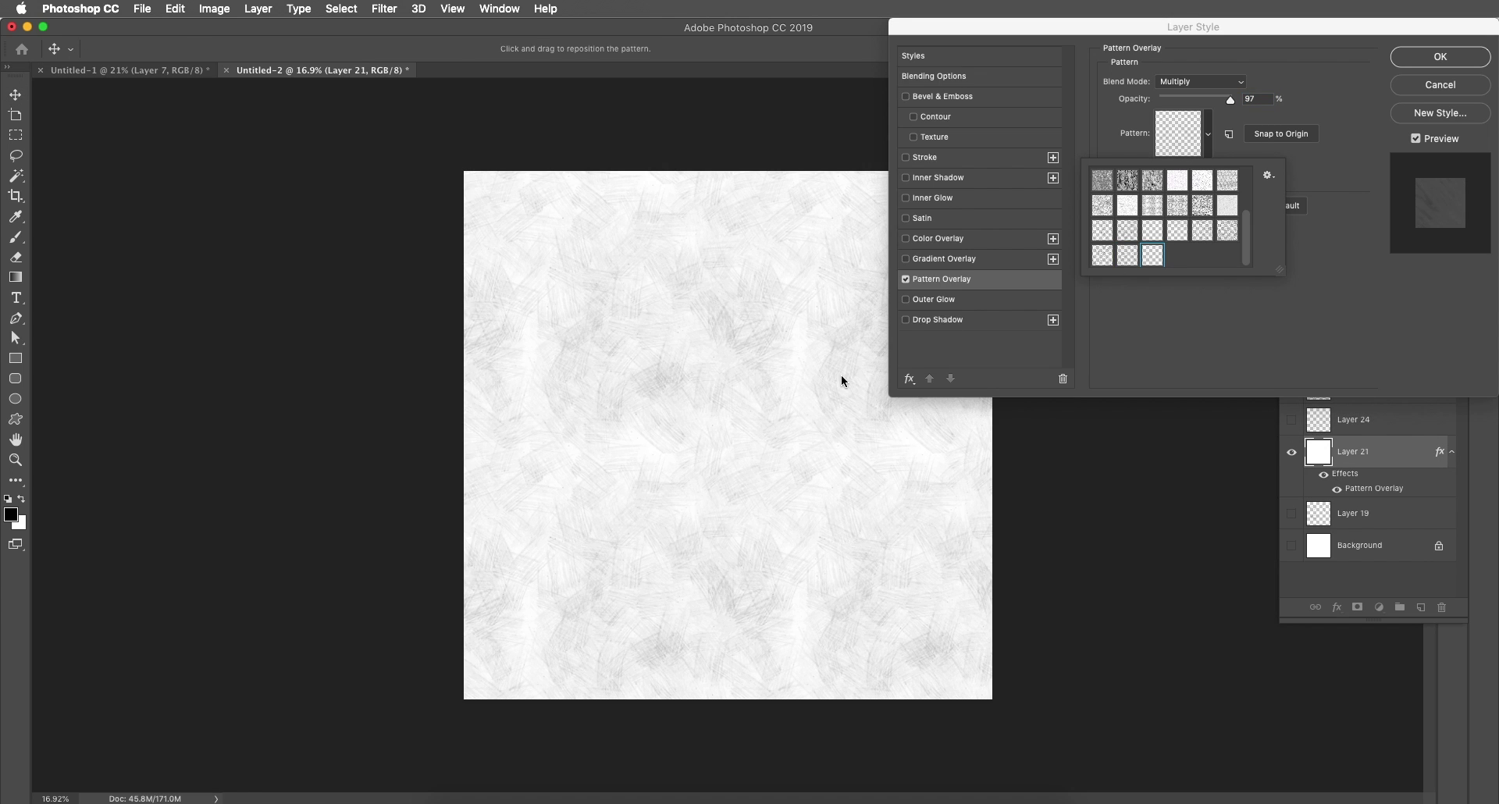
click(1305, 145)
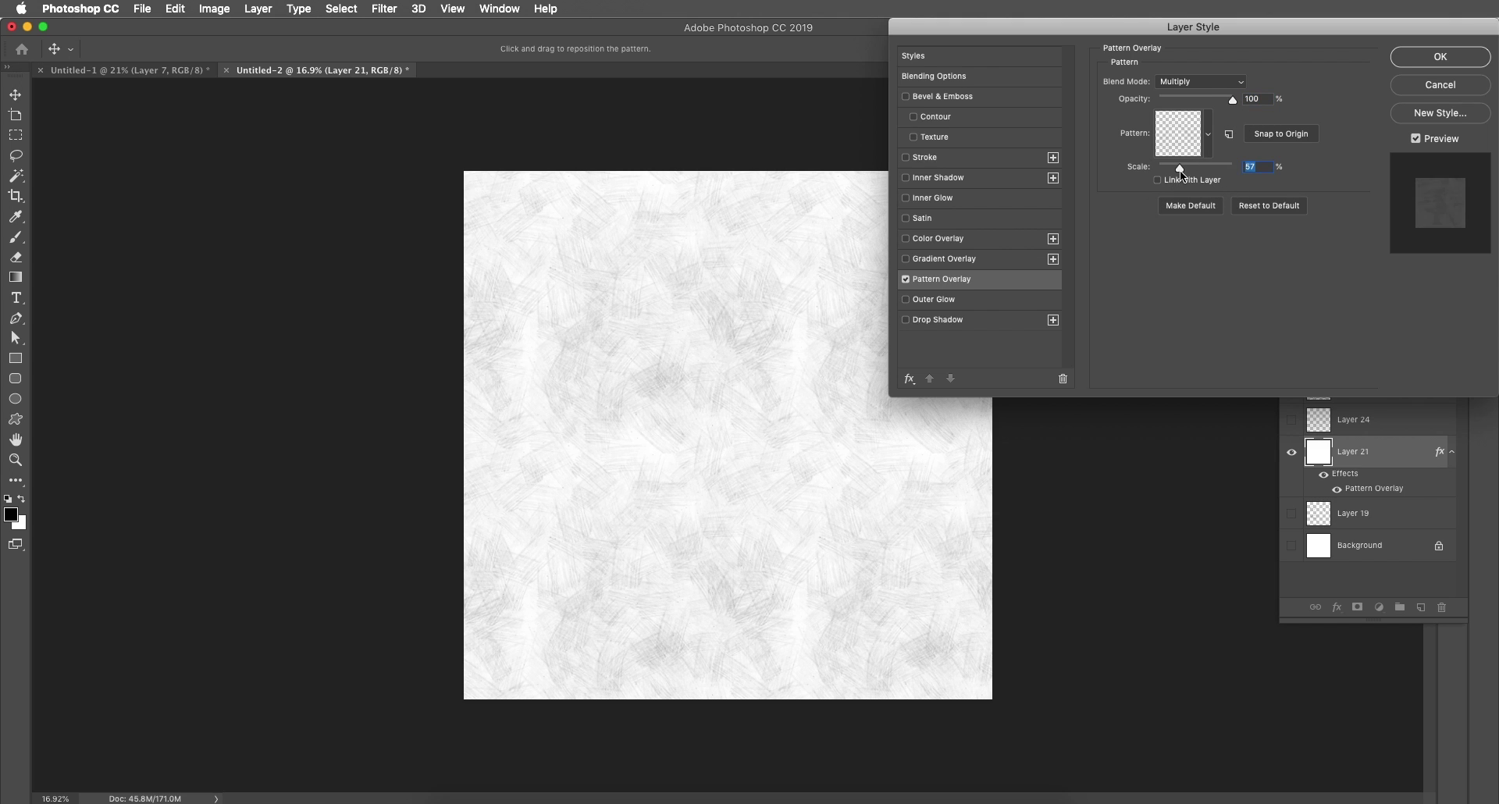
- Scale Layer 21's overlay pattern to 77%, reposition it on the canvas, and apply the layer style
drag(1180, 170, 1188, 169)
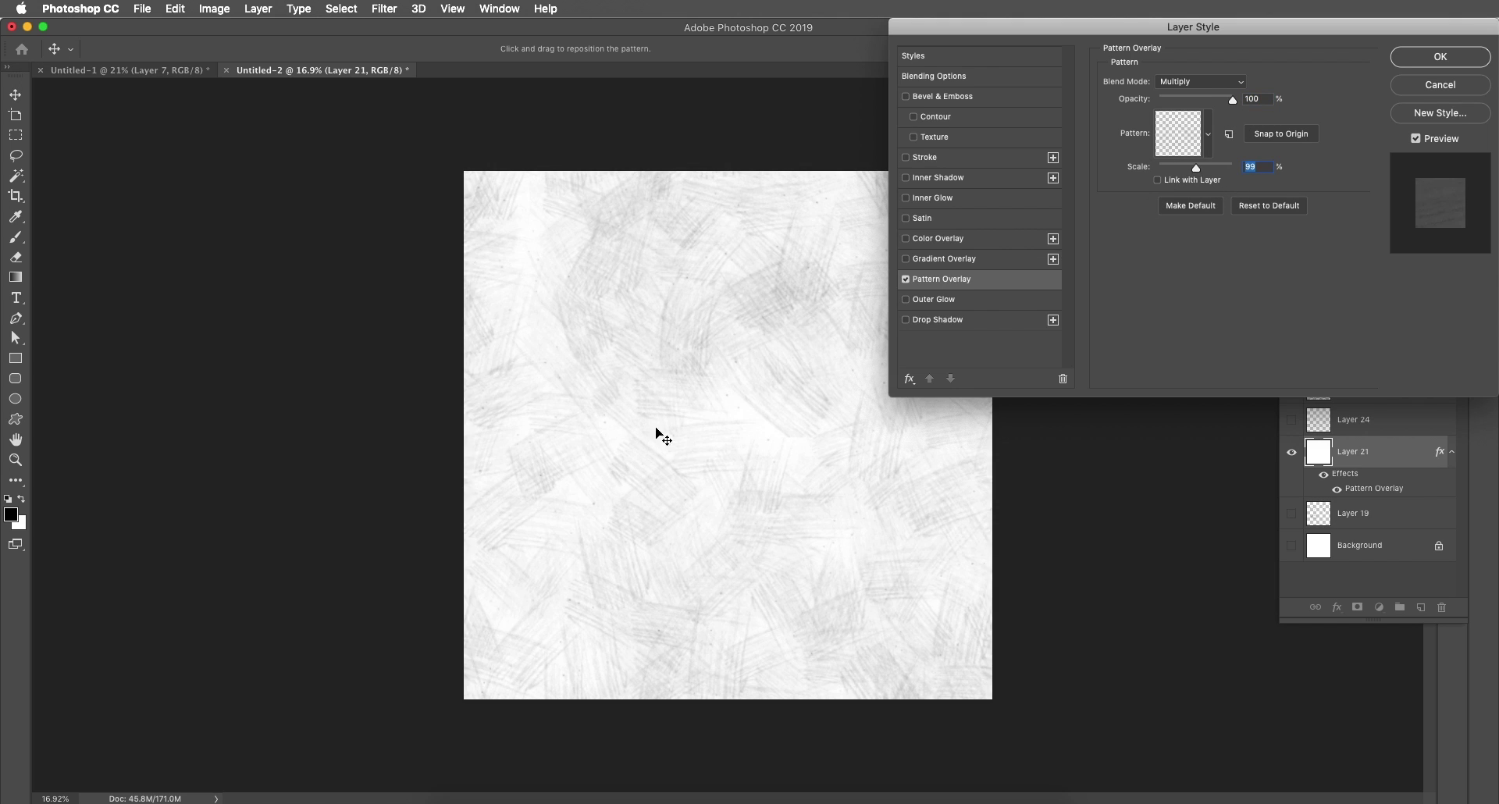
drag(1169, 168, 1164, 169)
key(alt)
scroll(766, 420, up, 3)
drag(686, 420, 602, 526)
drag(662, 383, 691, 339)
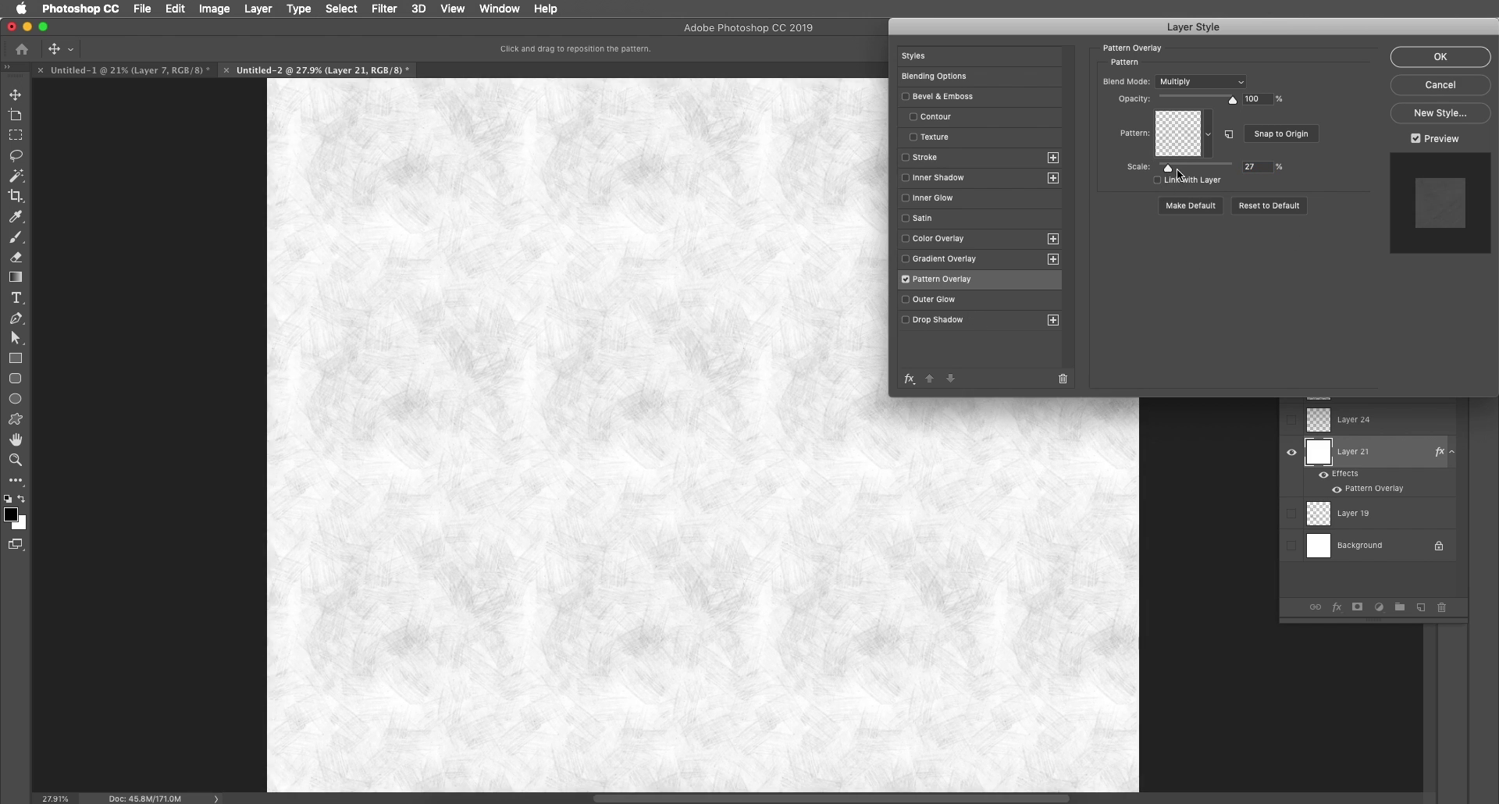
drag(1177, 168, 1187, 166)
drag(761, 417, 726, 552)
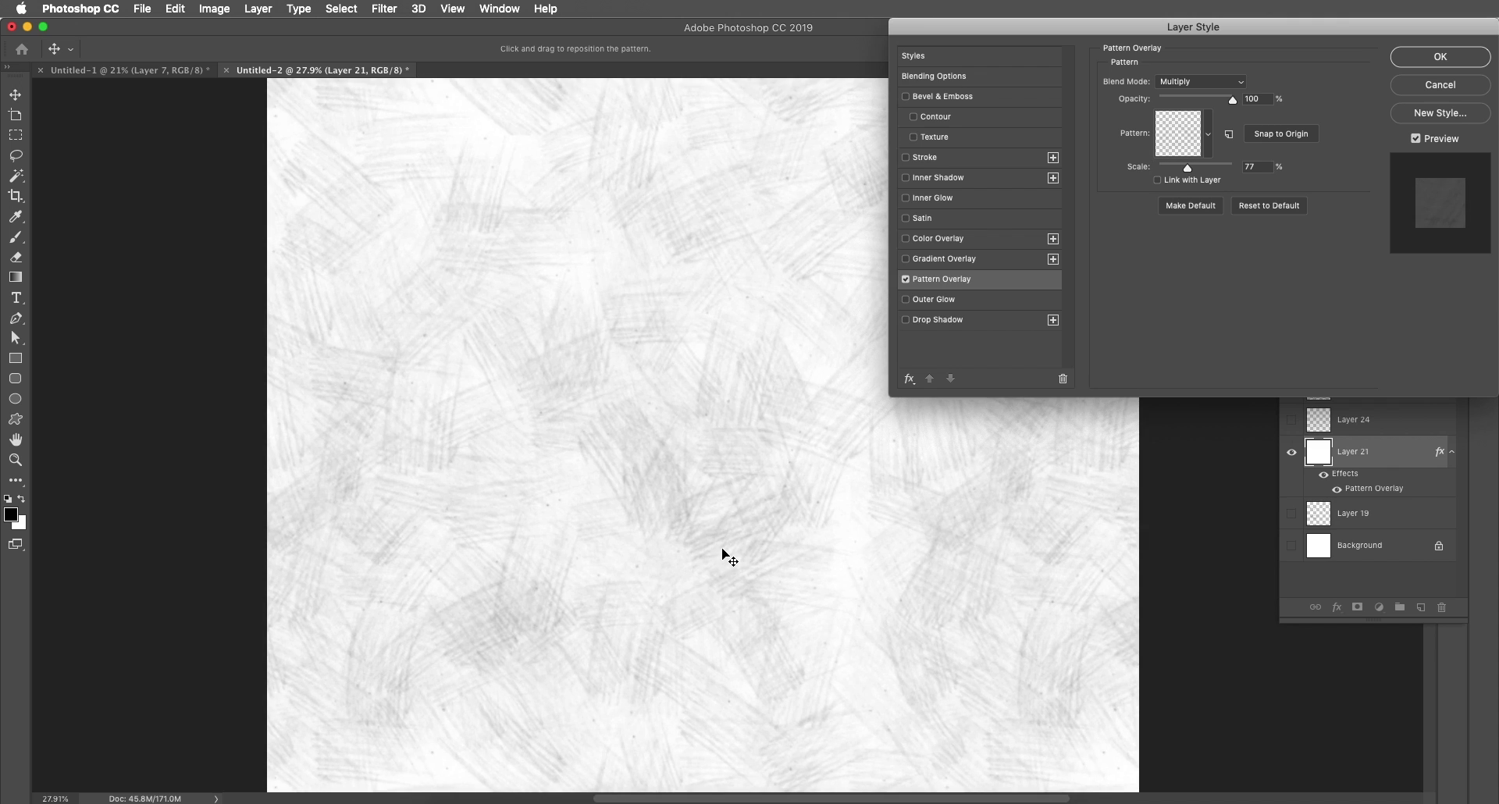
scroll(725, 552, down, 2)
click(1440, 57)
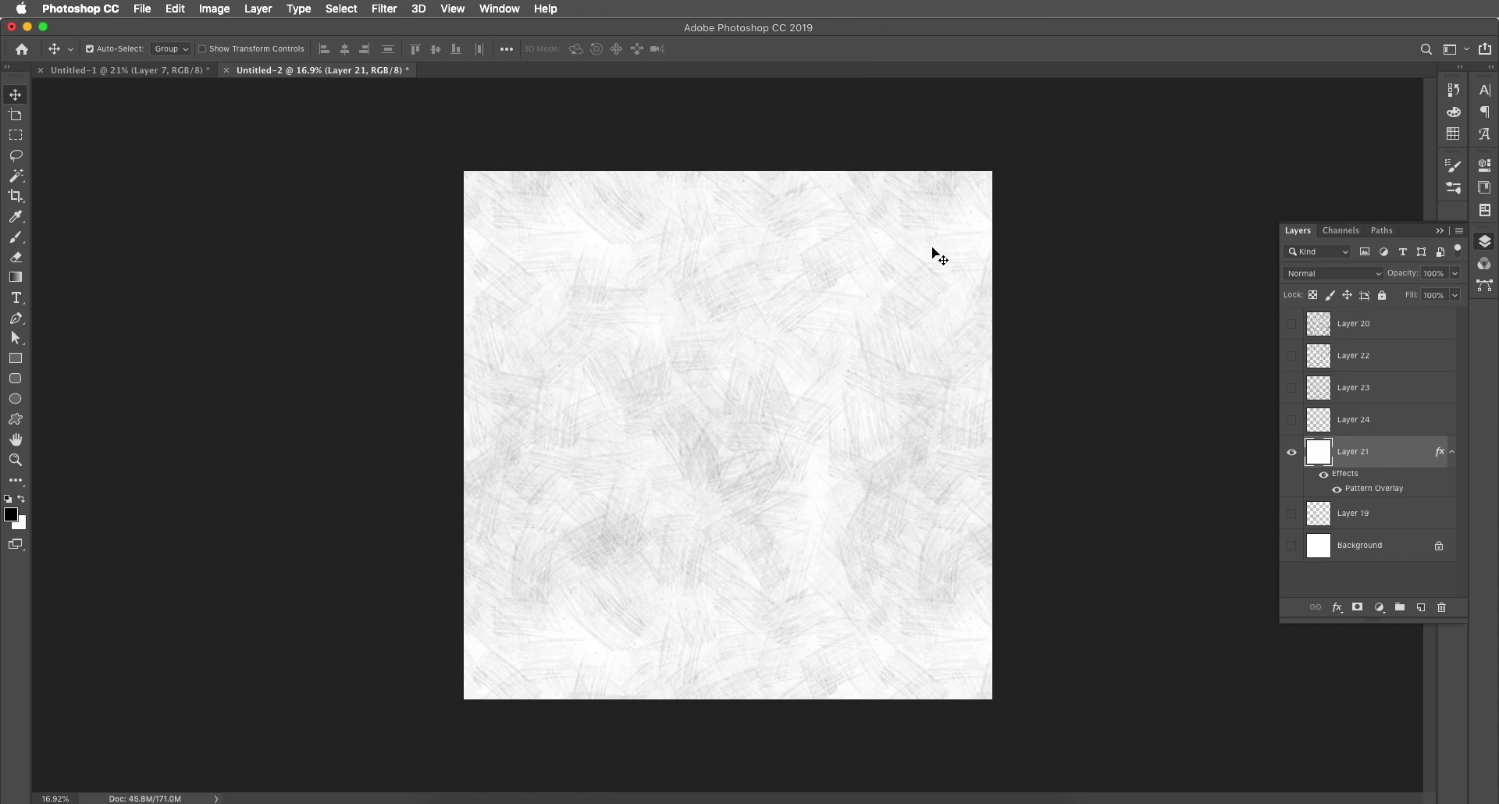
scroll(833, 304, up, 3)
scroll(922, 466, down, 1)
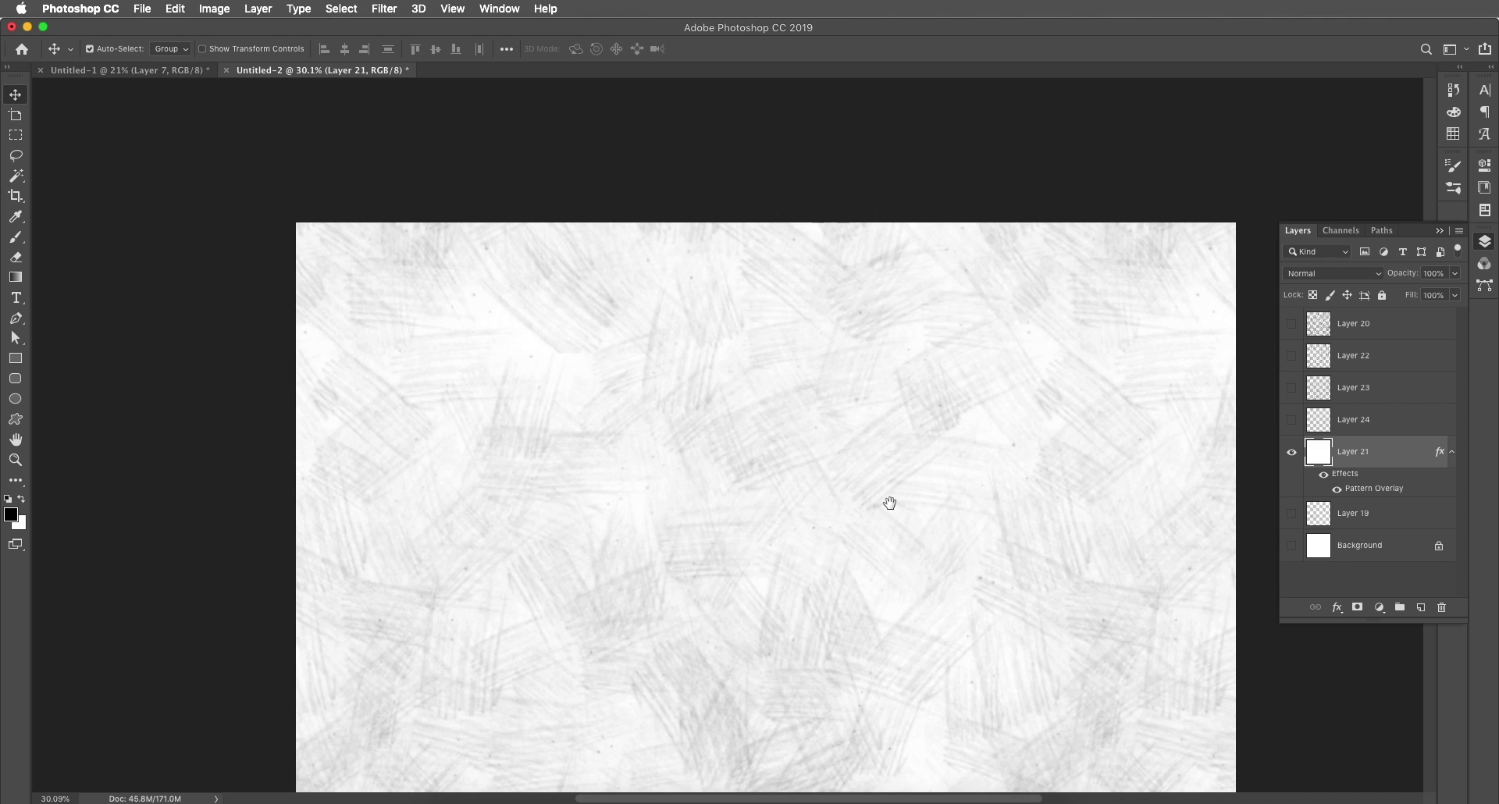
drag(890, 503, 869, 362)
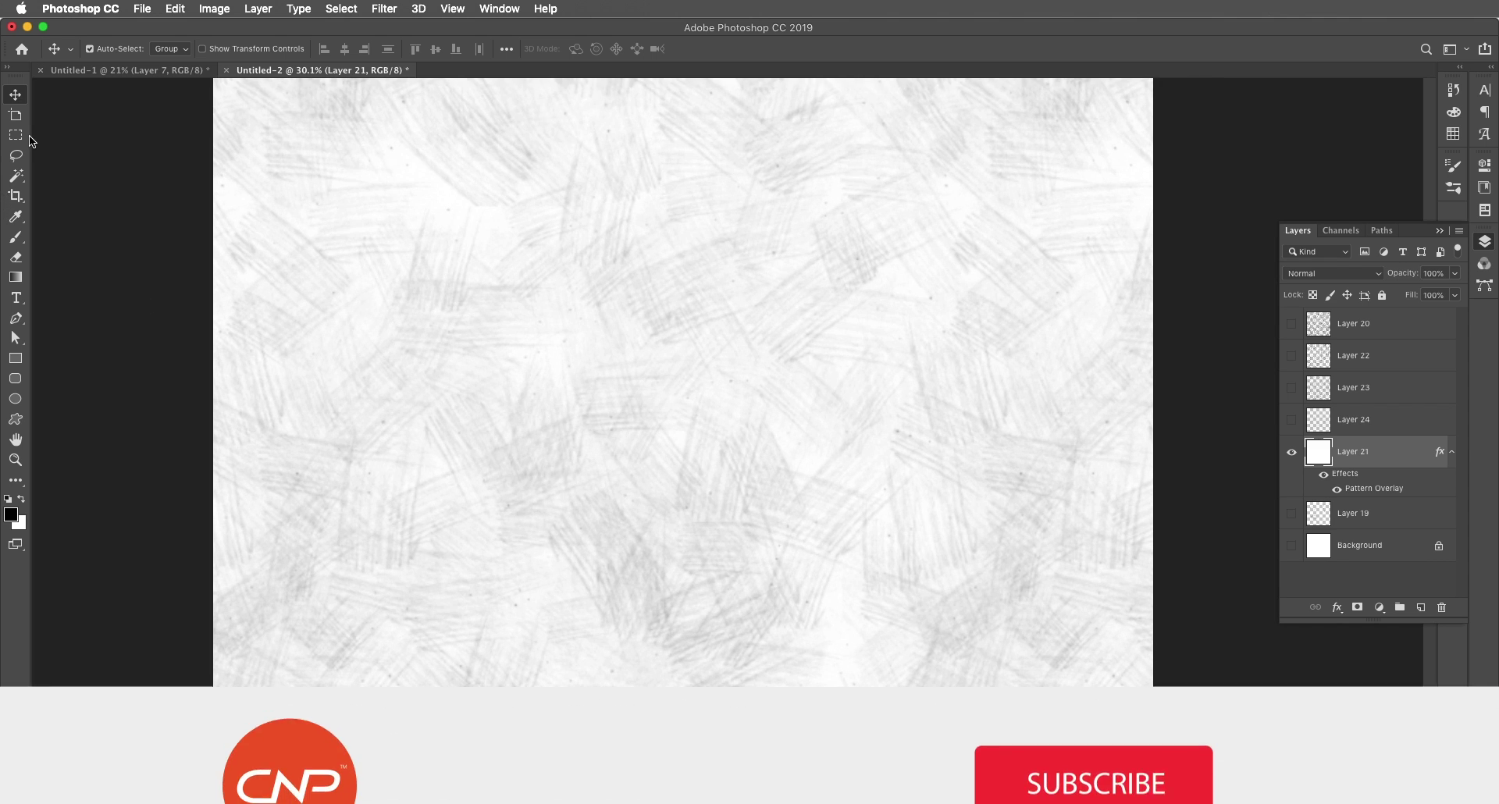